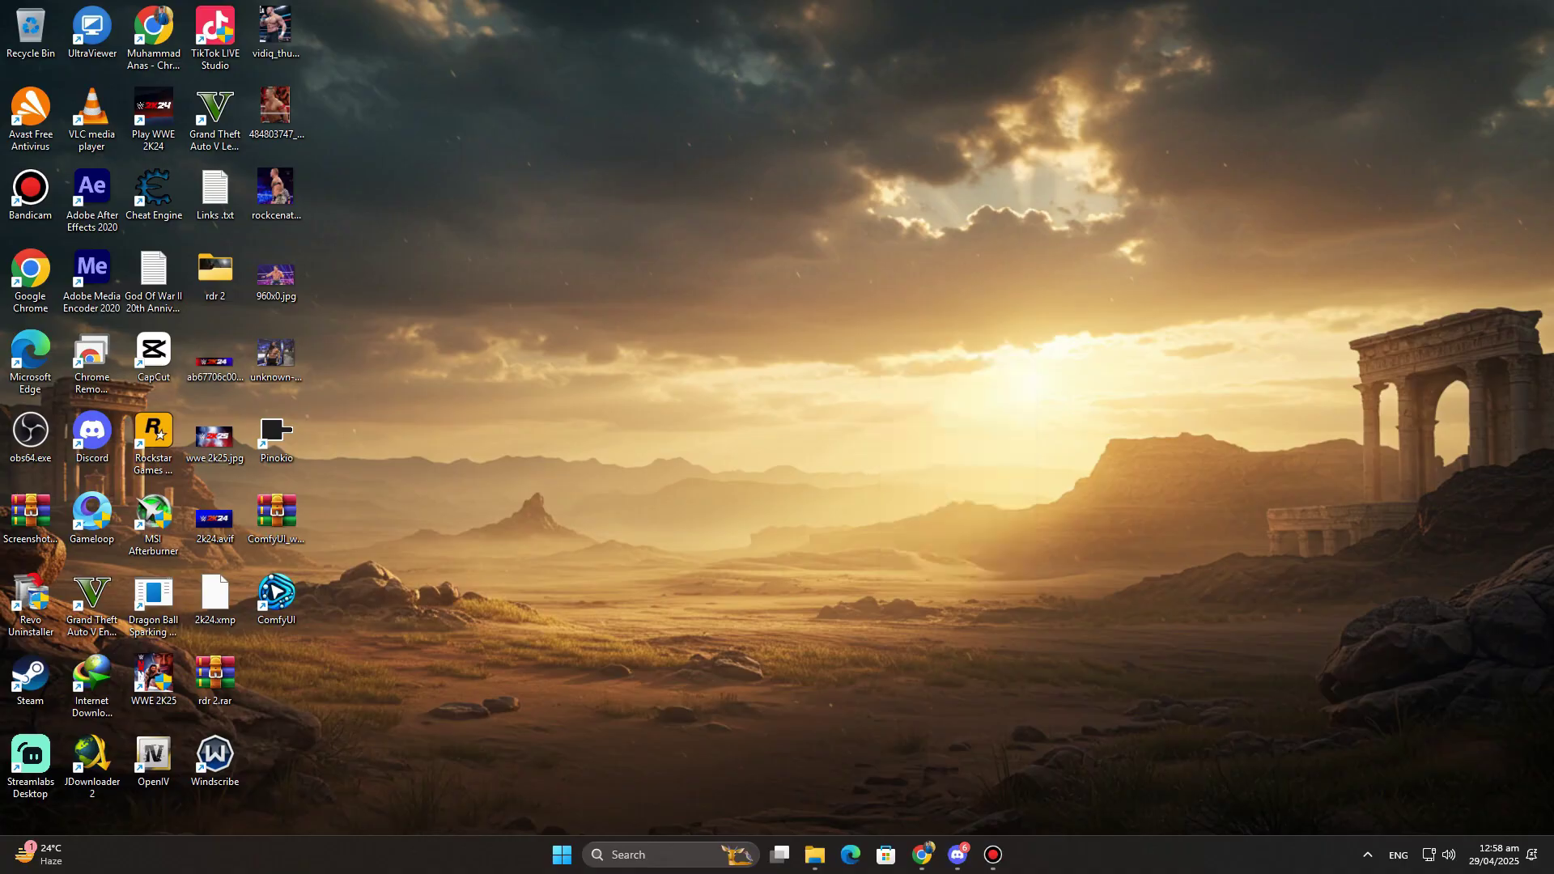
Step: Browse to New Volume (D:) > Playstation 3 Emulator and select rpcs3.exe
click(924, 855)
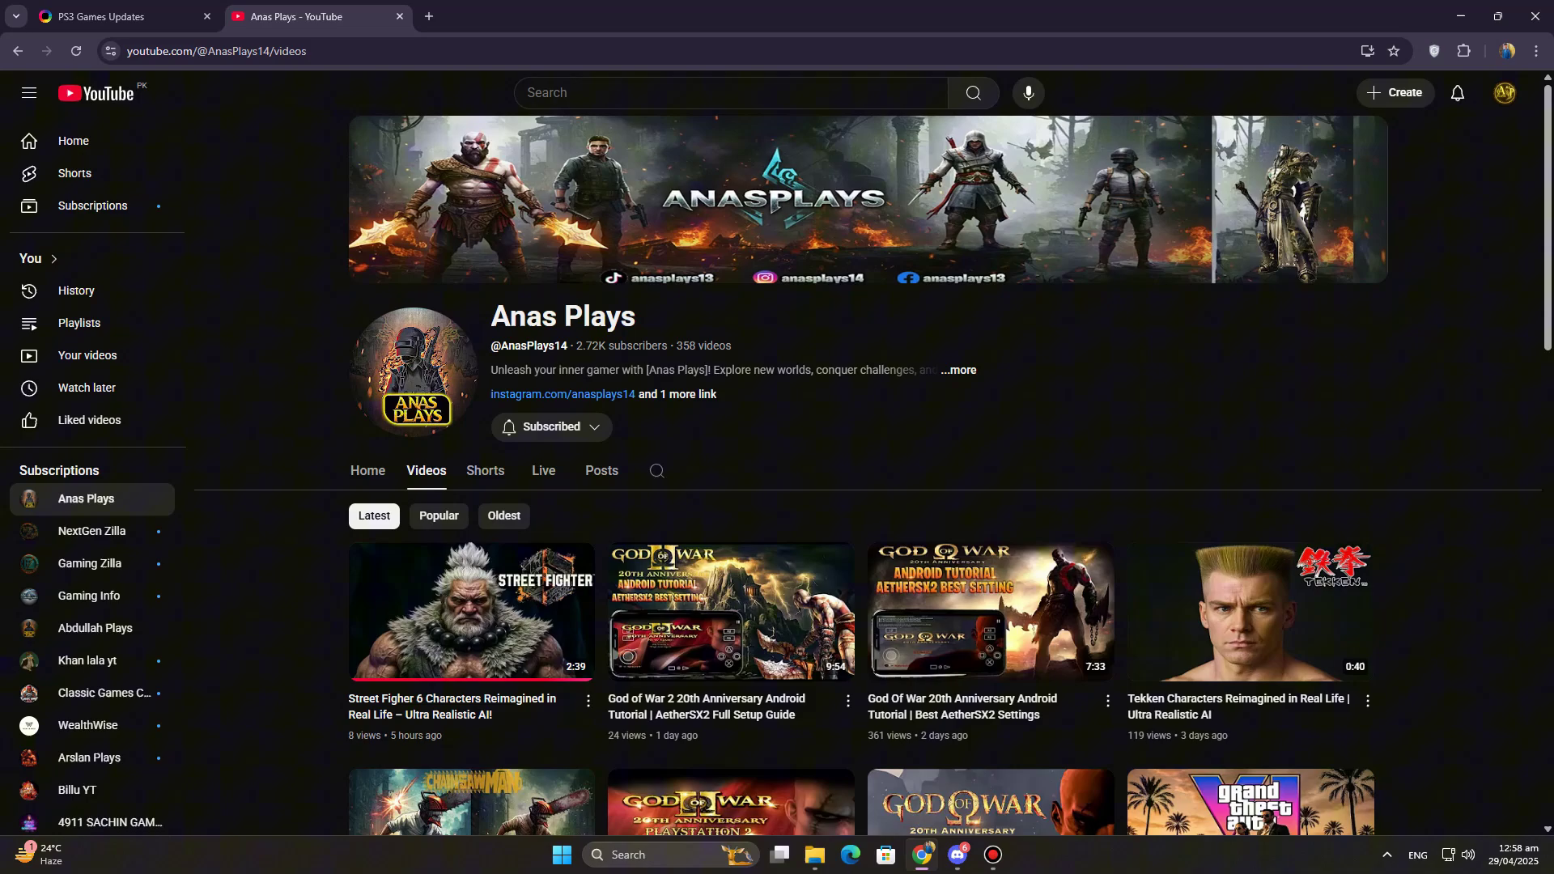
scroll(1251, 607, down, 2)
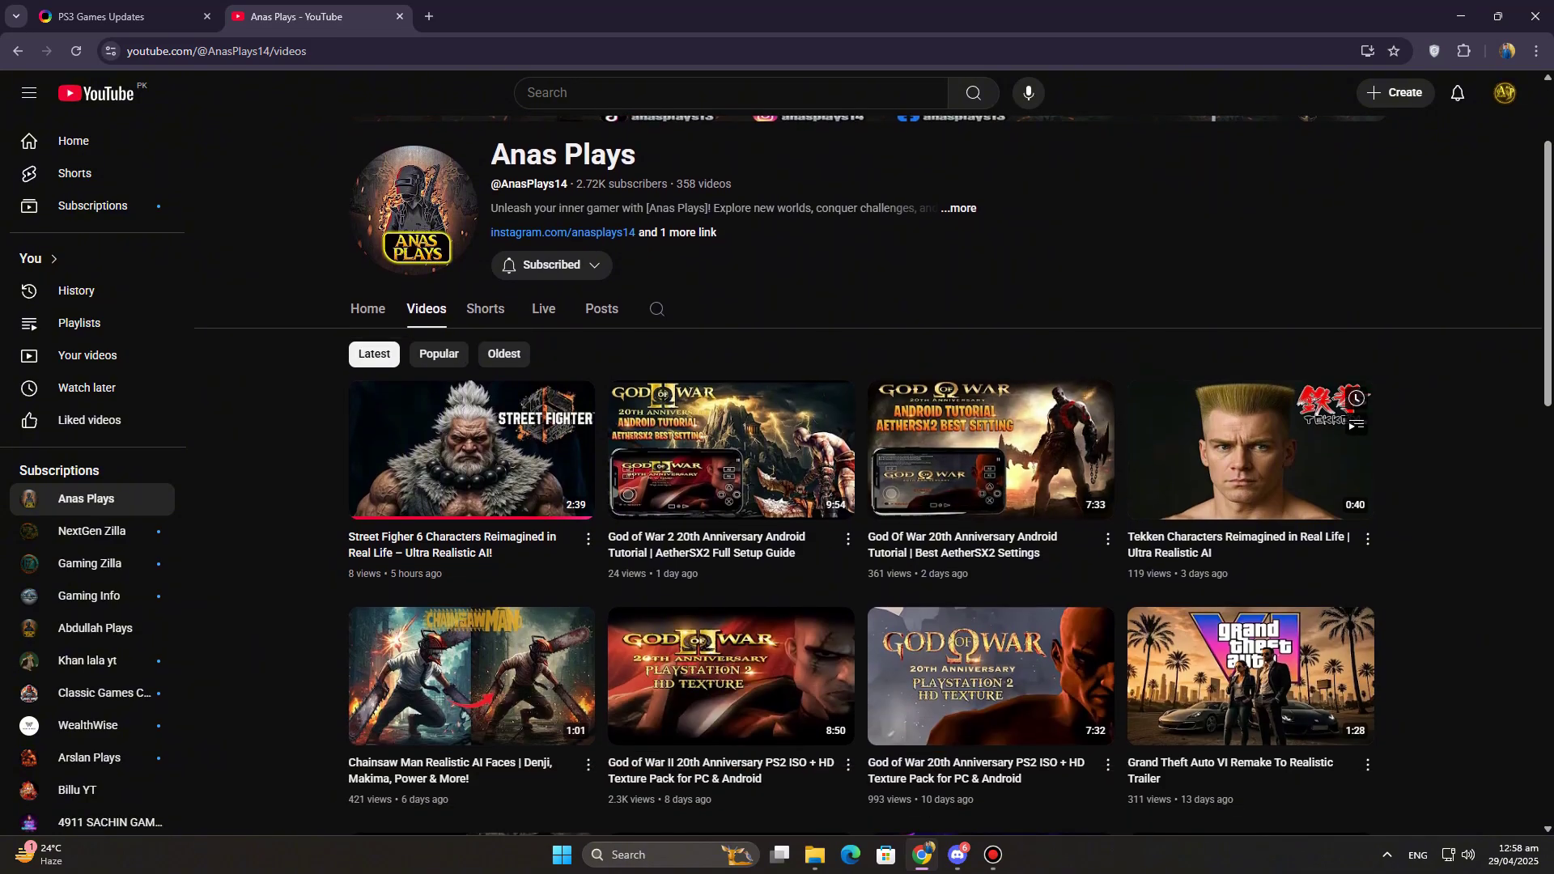
scroll(1251, 608, down, 2)
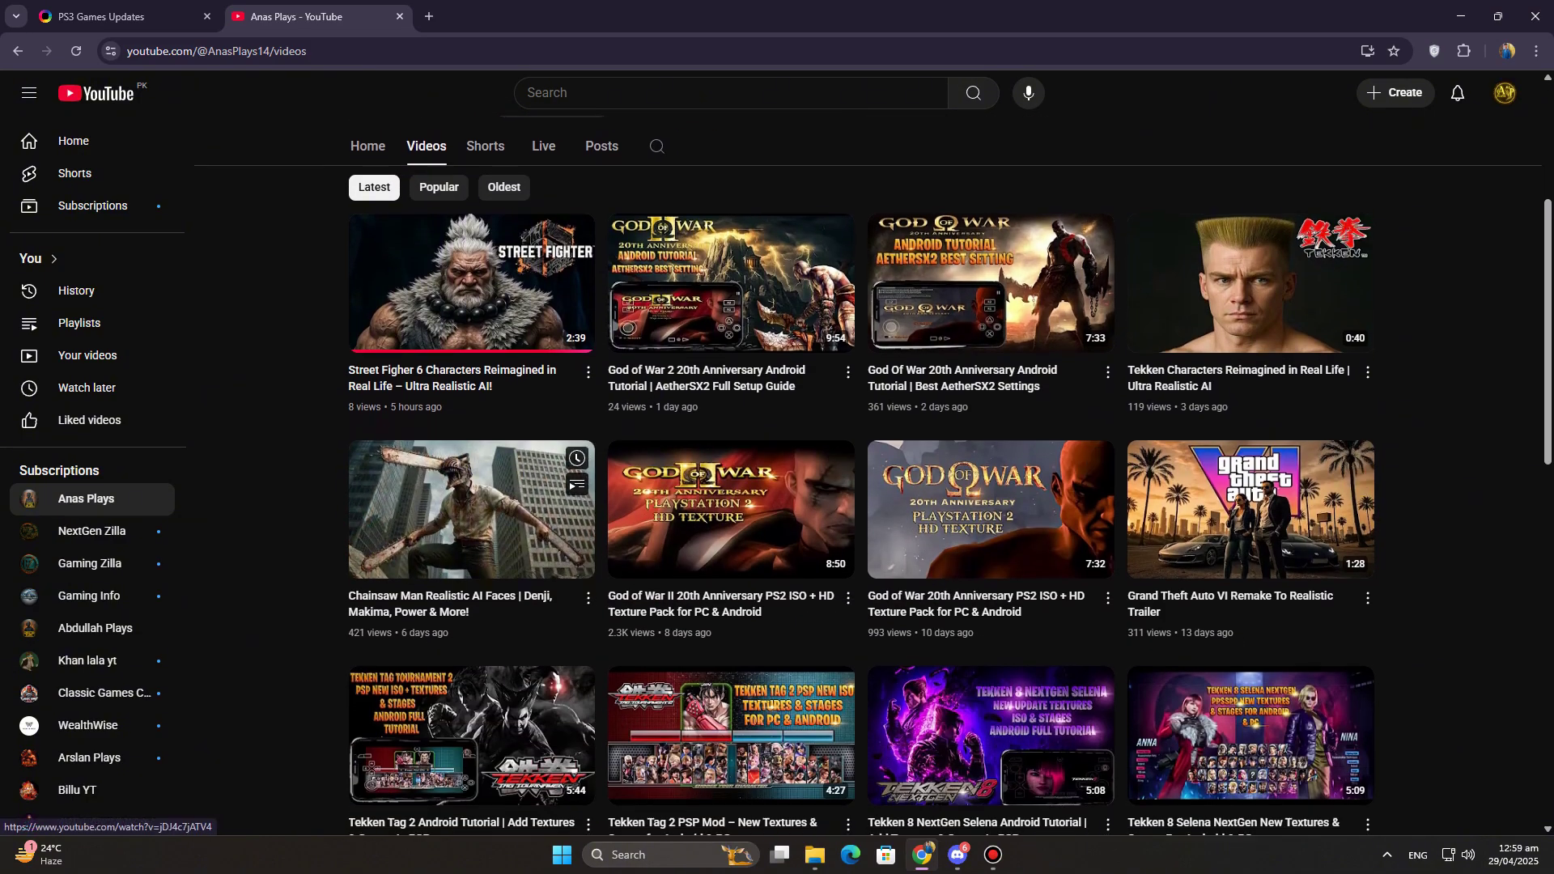
scroll(850, 522, down, 2)
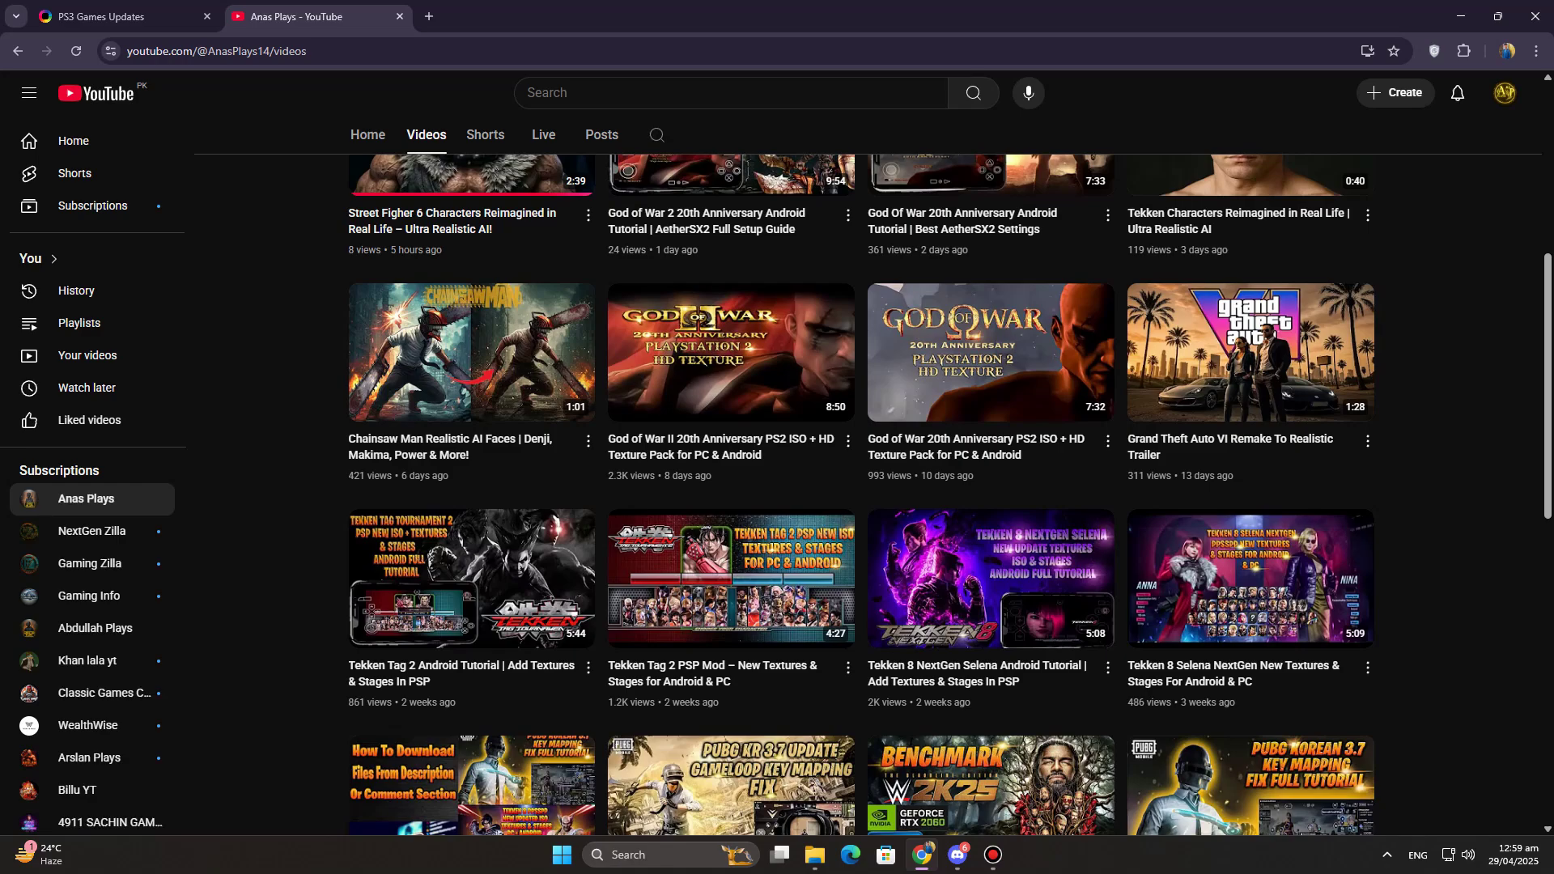
scroll(850, 522, down, 1)
key(super+d)
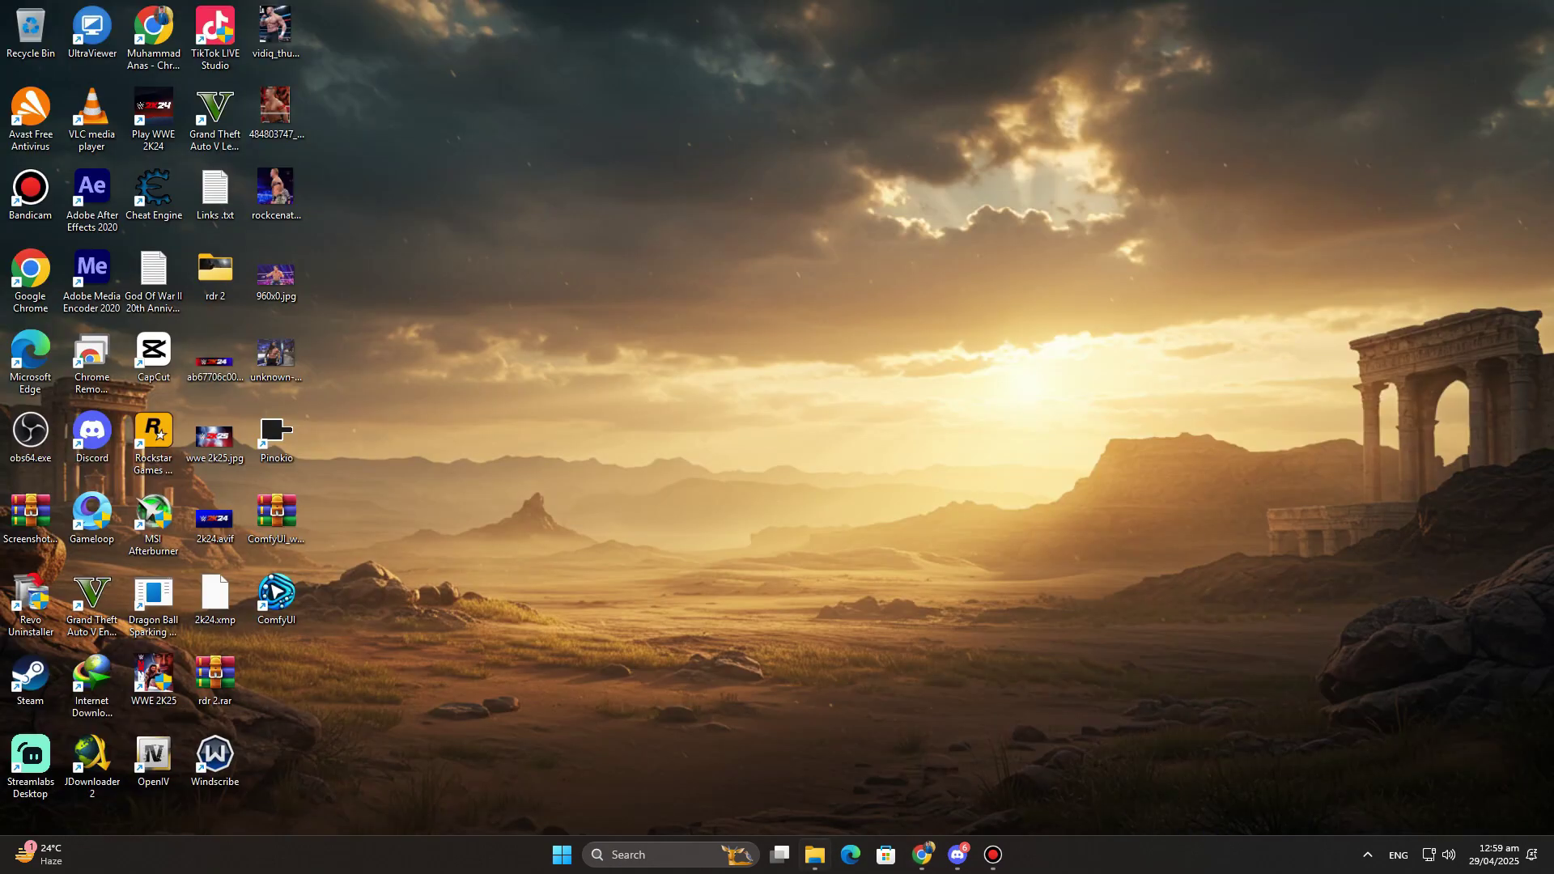
click(815, 855)
click(243, 608)
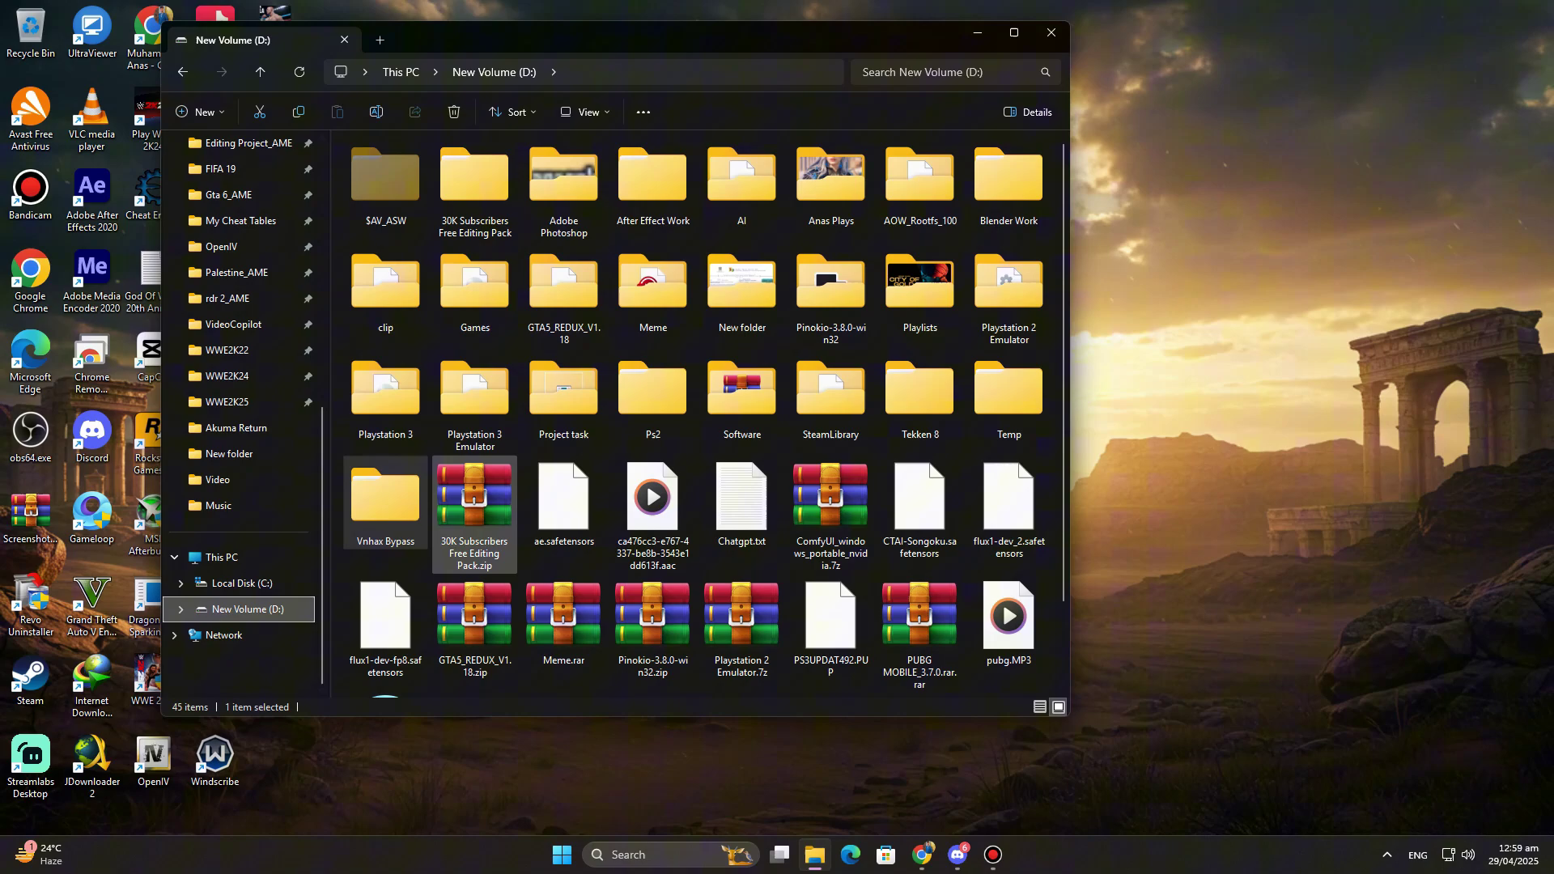
double_click(474, 402)
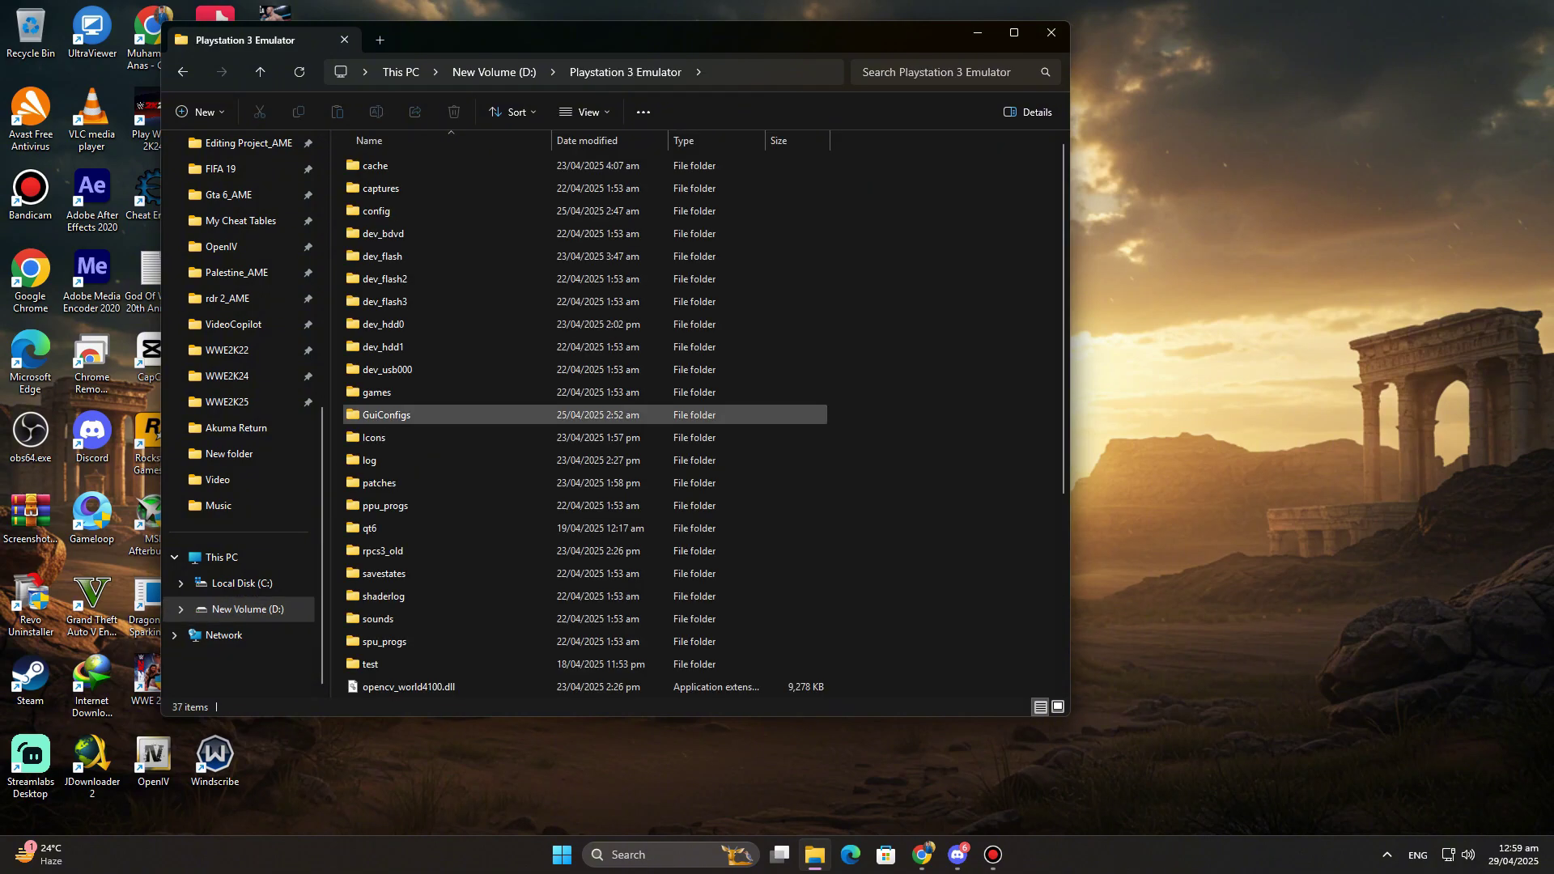
scroll(583, 413, down, 5)
click(382, 643)
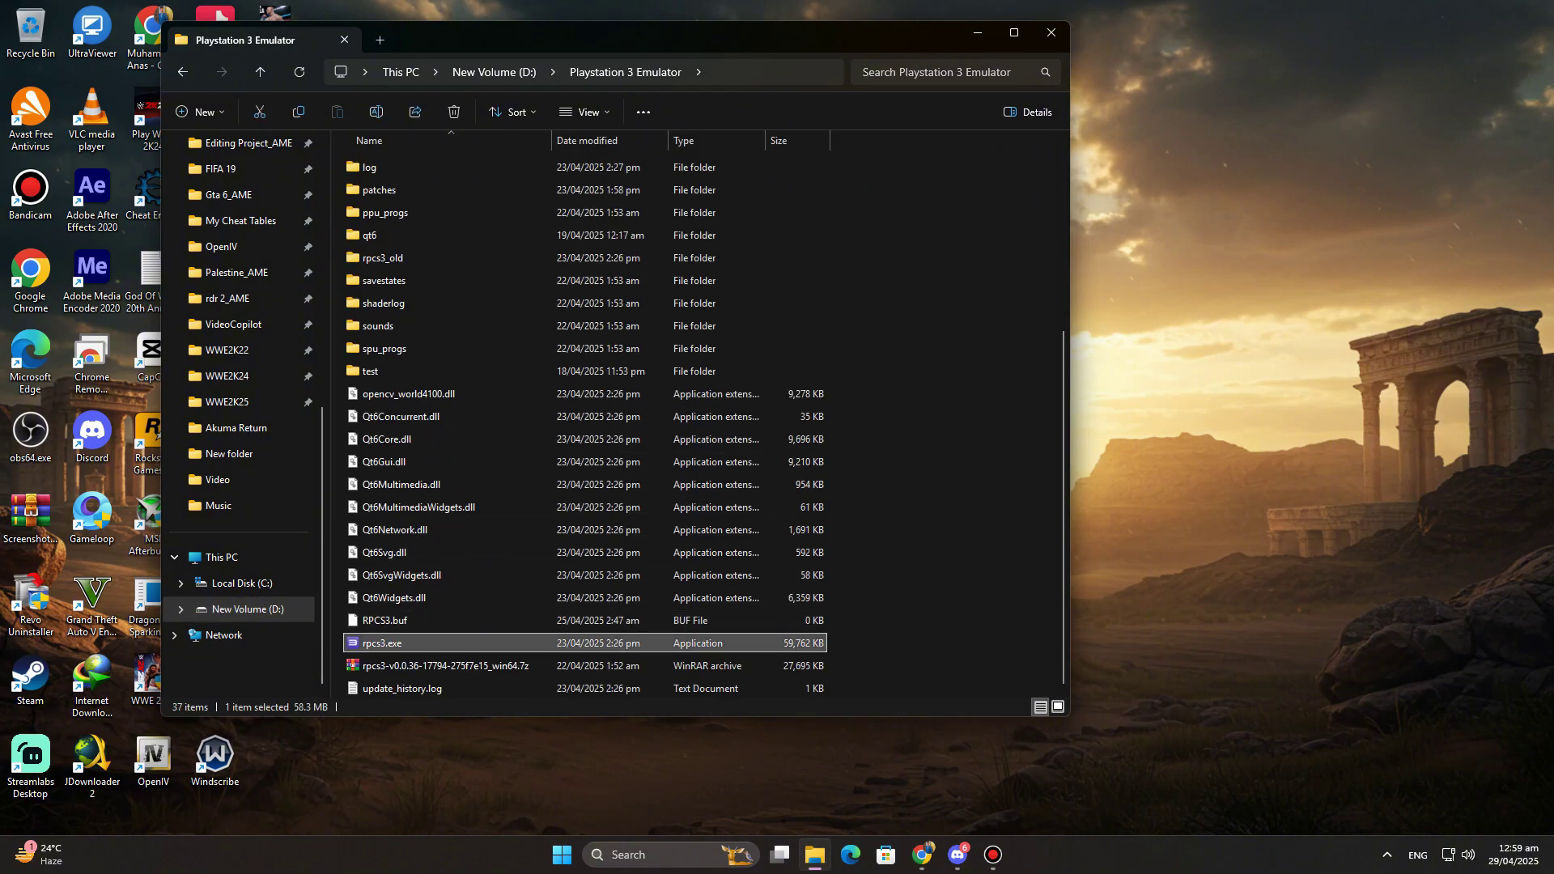
Step: Launch RPCS3, dismiss the update notice, and boot God of War: Ascension
double_click(382, 643)
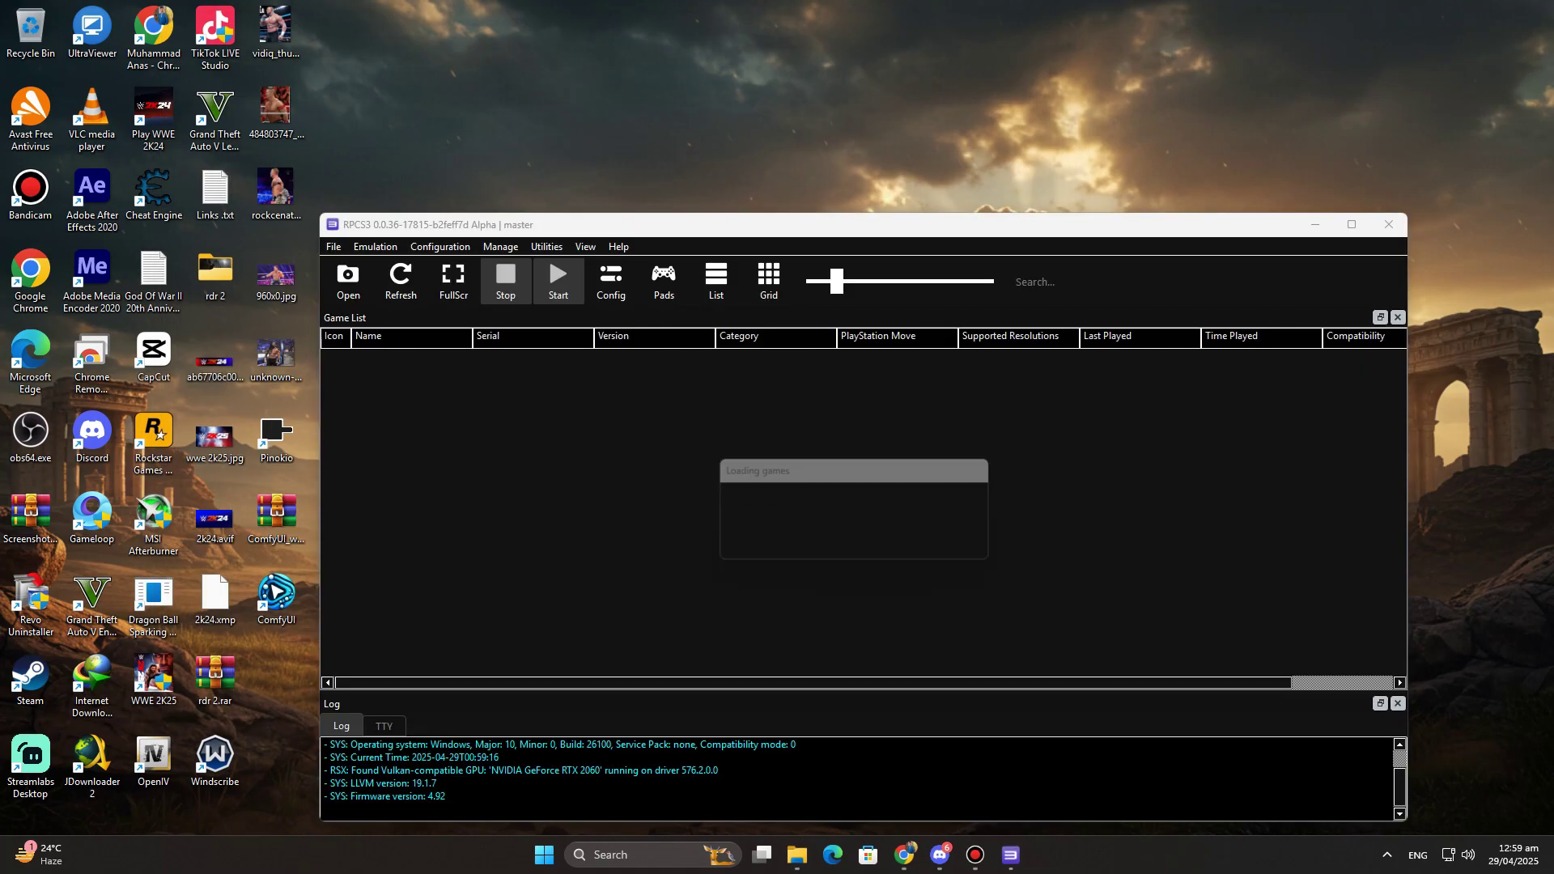
click(945, 620)
click(729, 367)
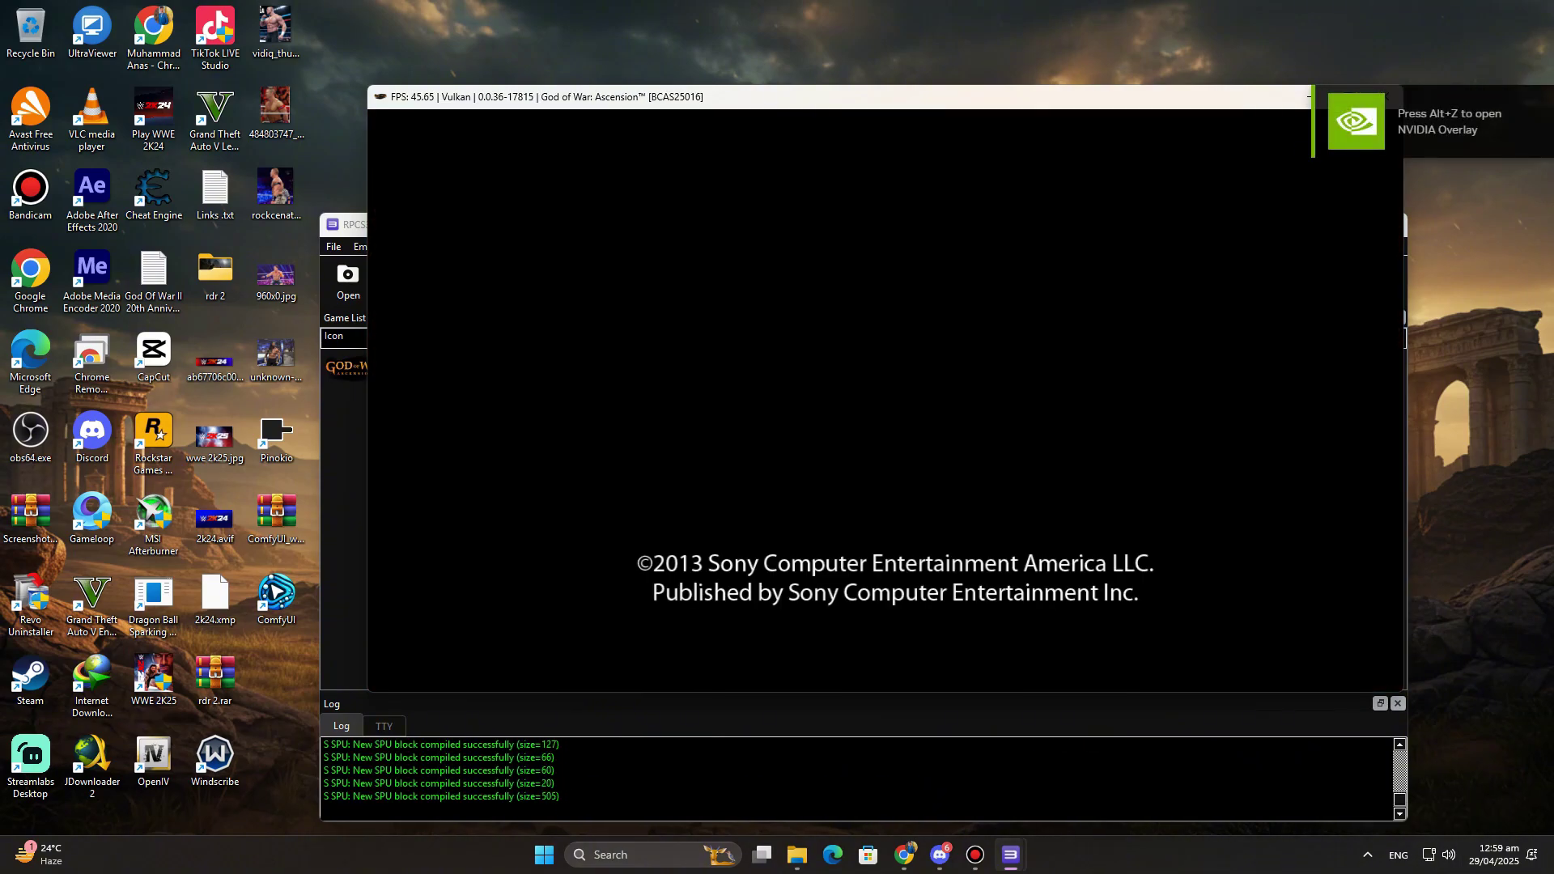
drag(820, 96, 729, 121)
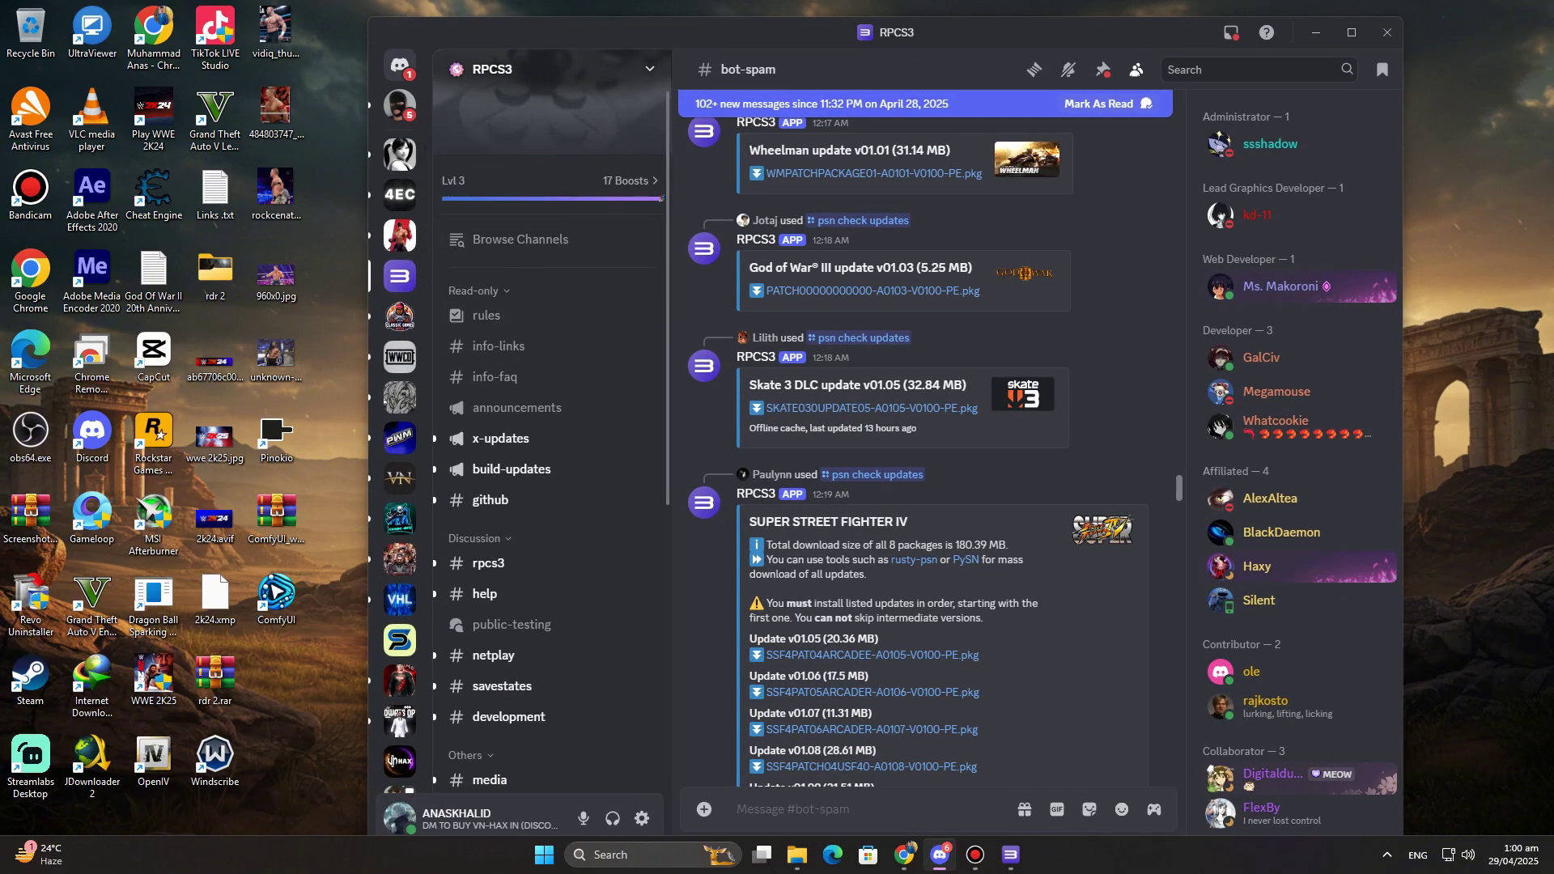
scroll(553, 487, down, 5)
Step: Search #bot-spam for 'god of war' and jump to the Ascension (EU) update list
click(499, 611)
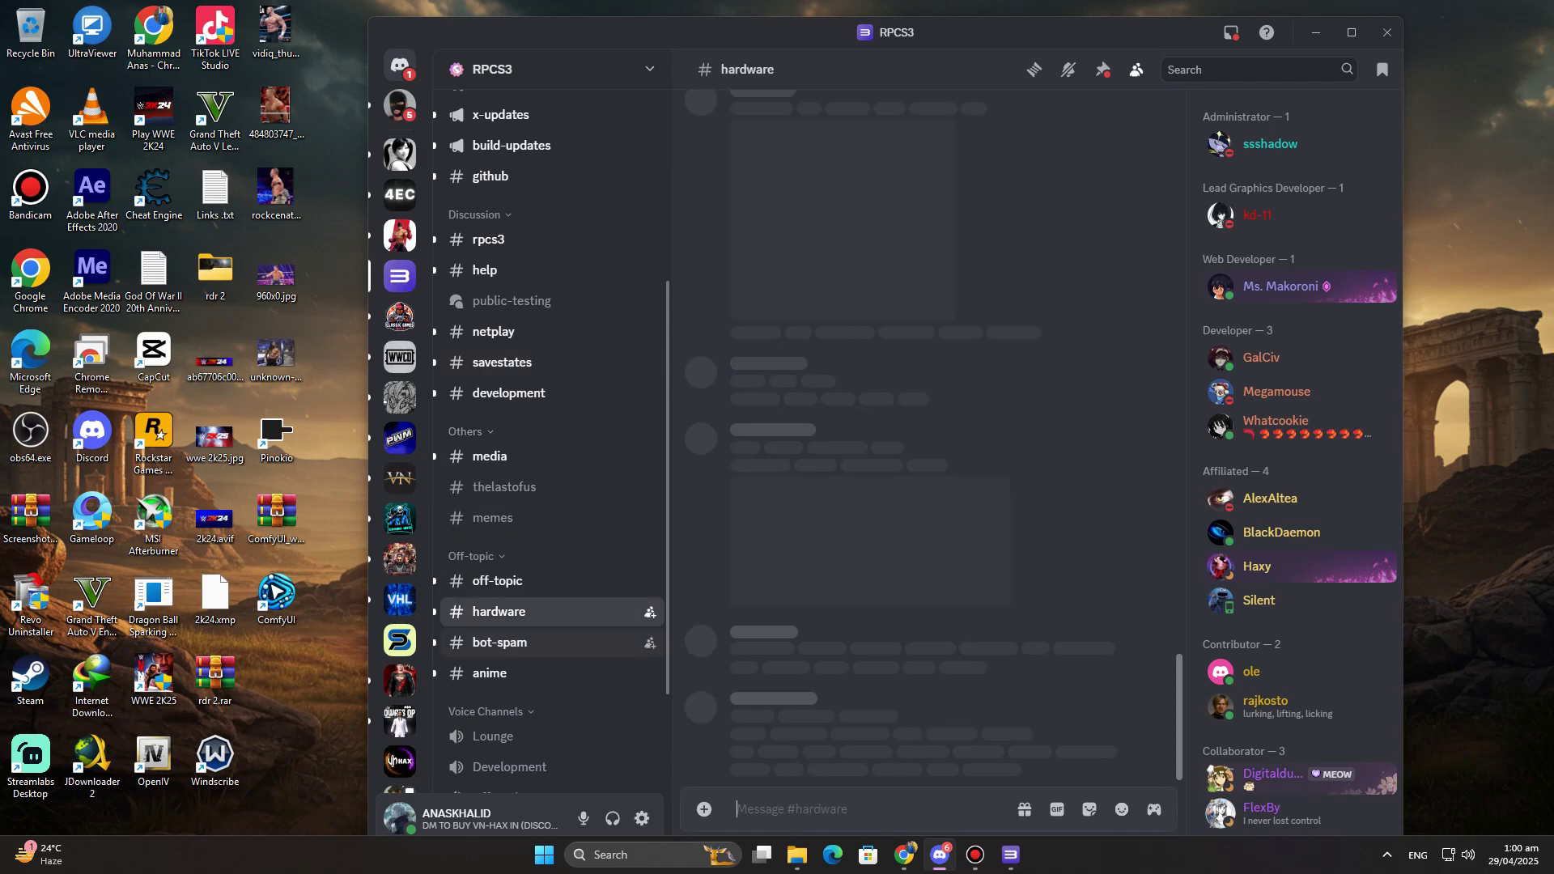
click(499, 643)
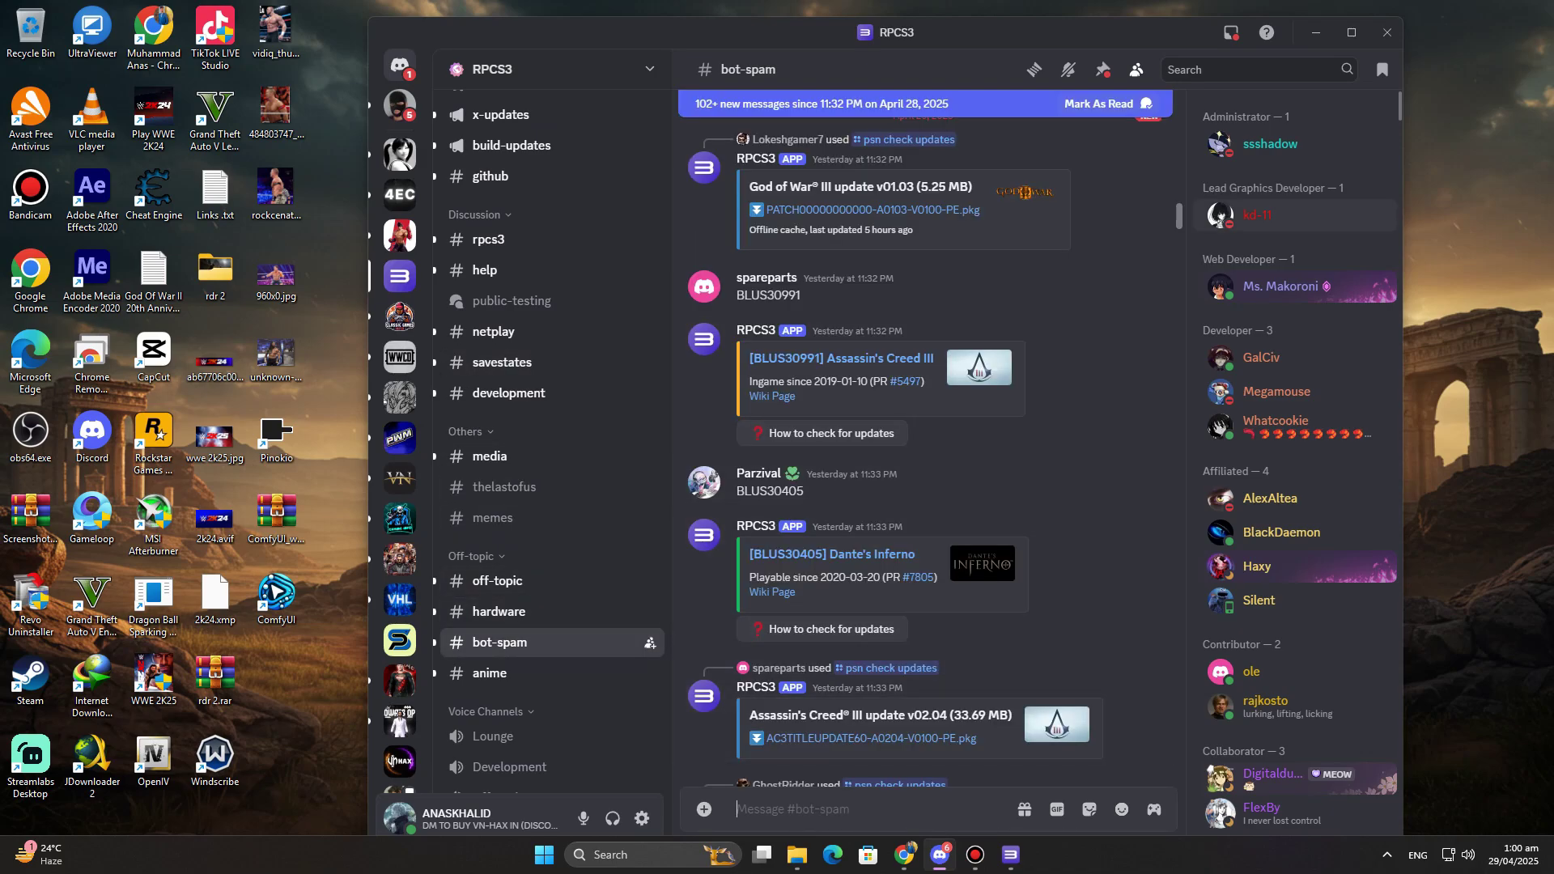
click(1251, 69)
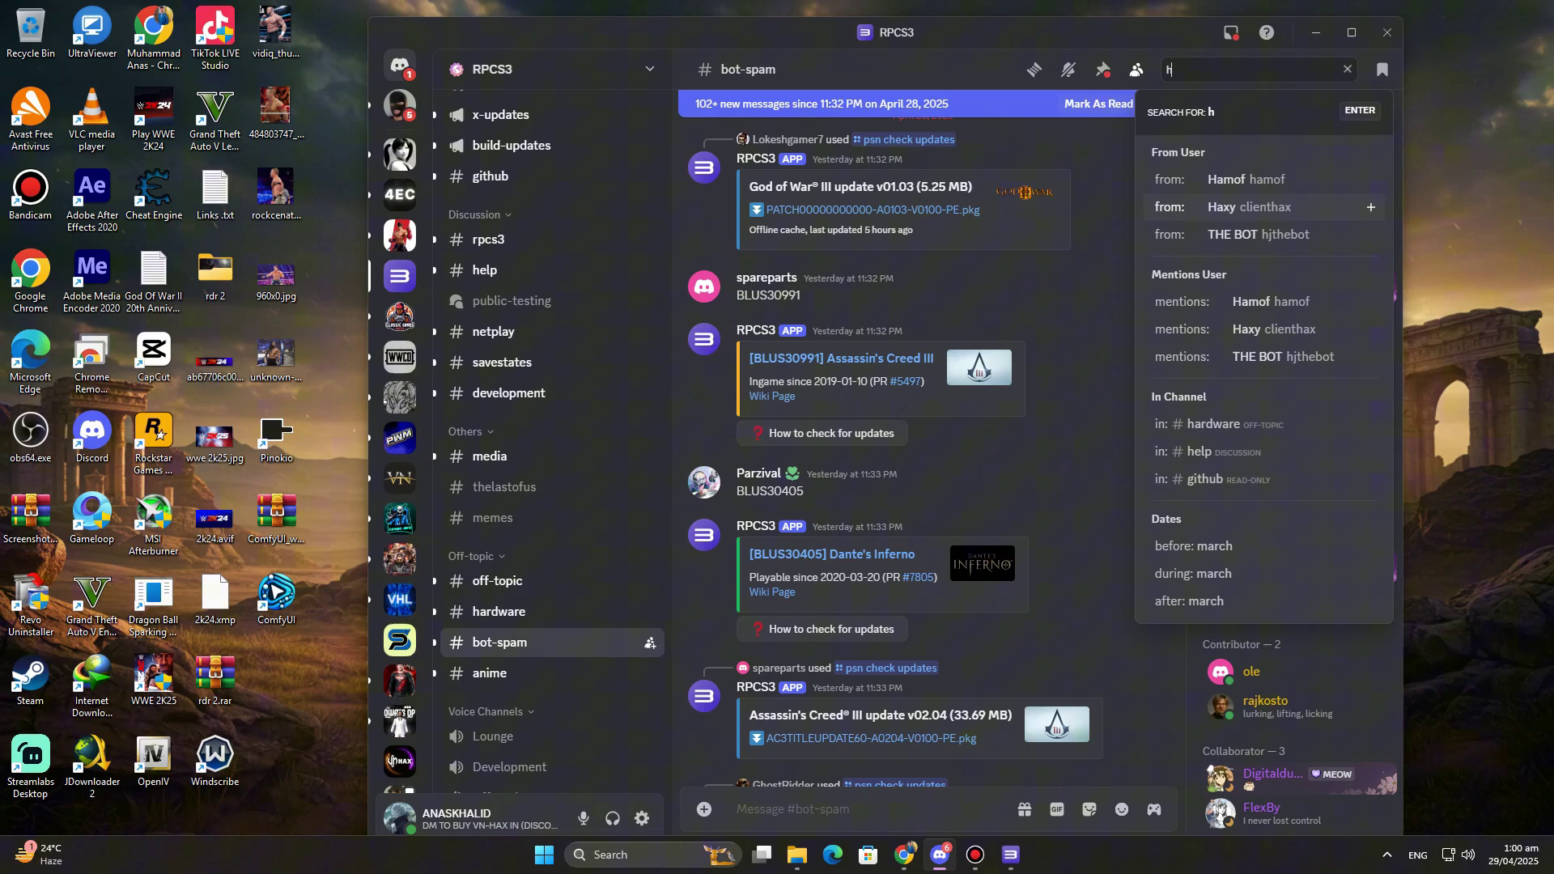
text(god)
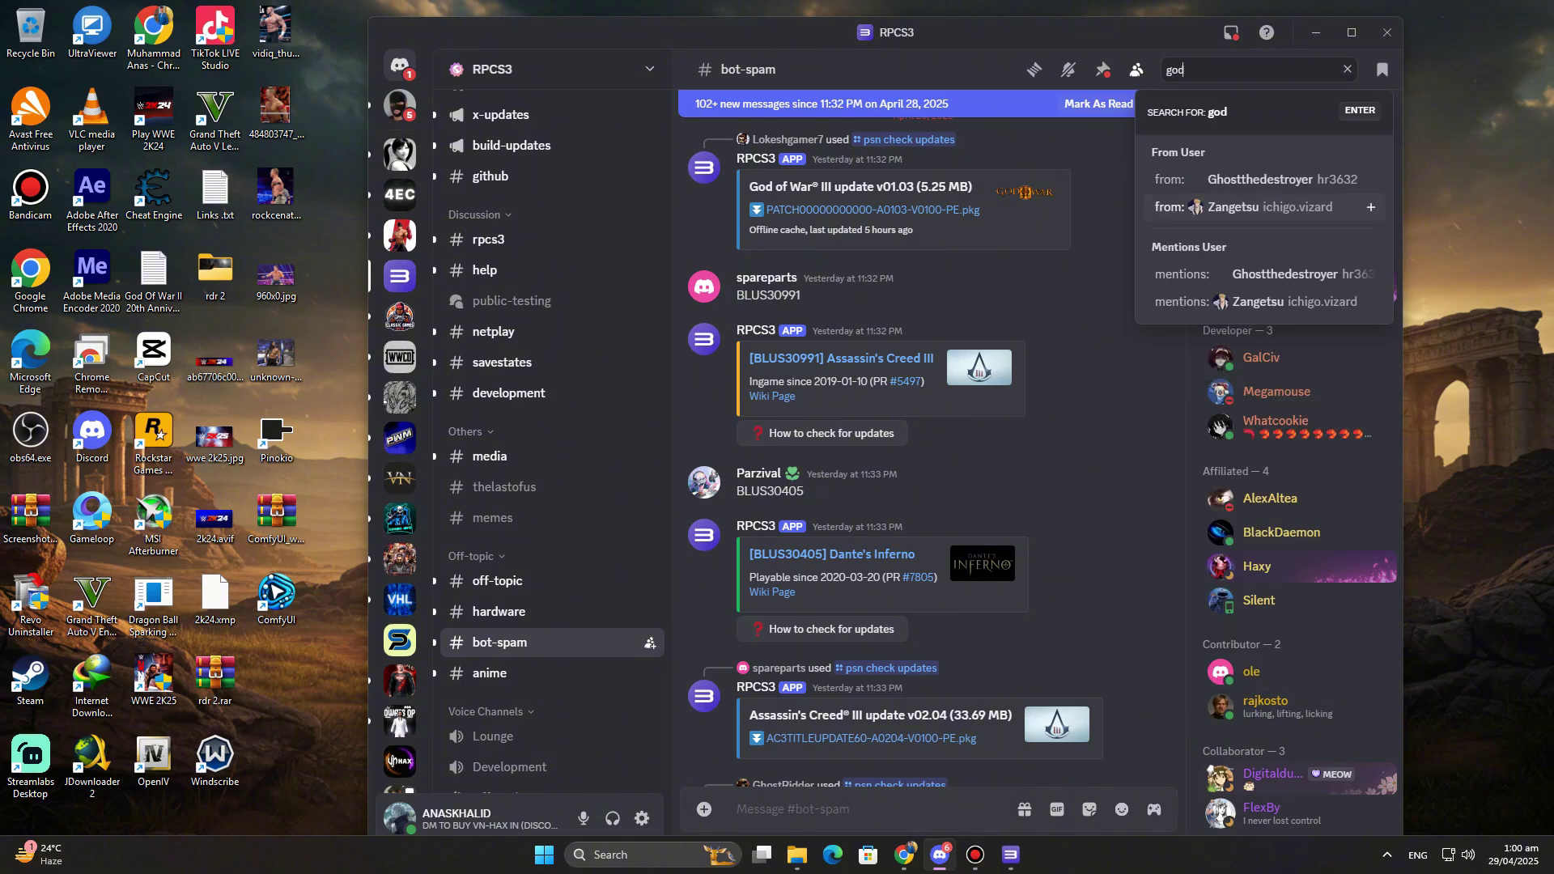
text( of war)
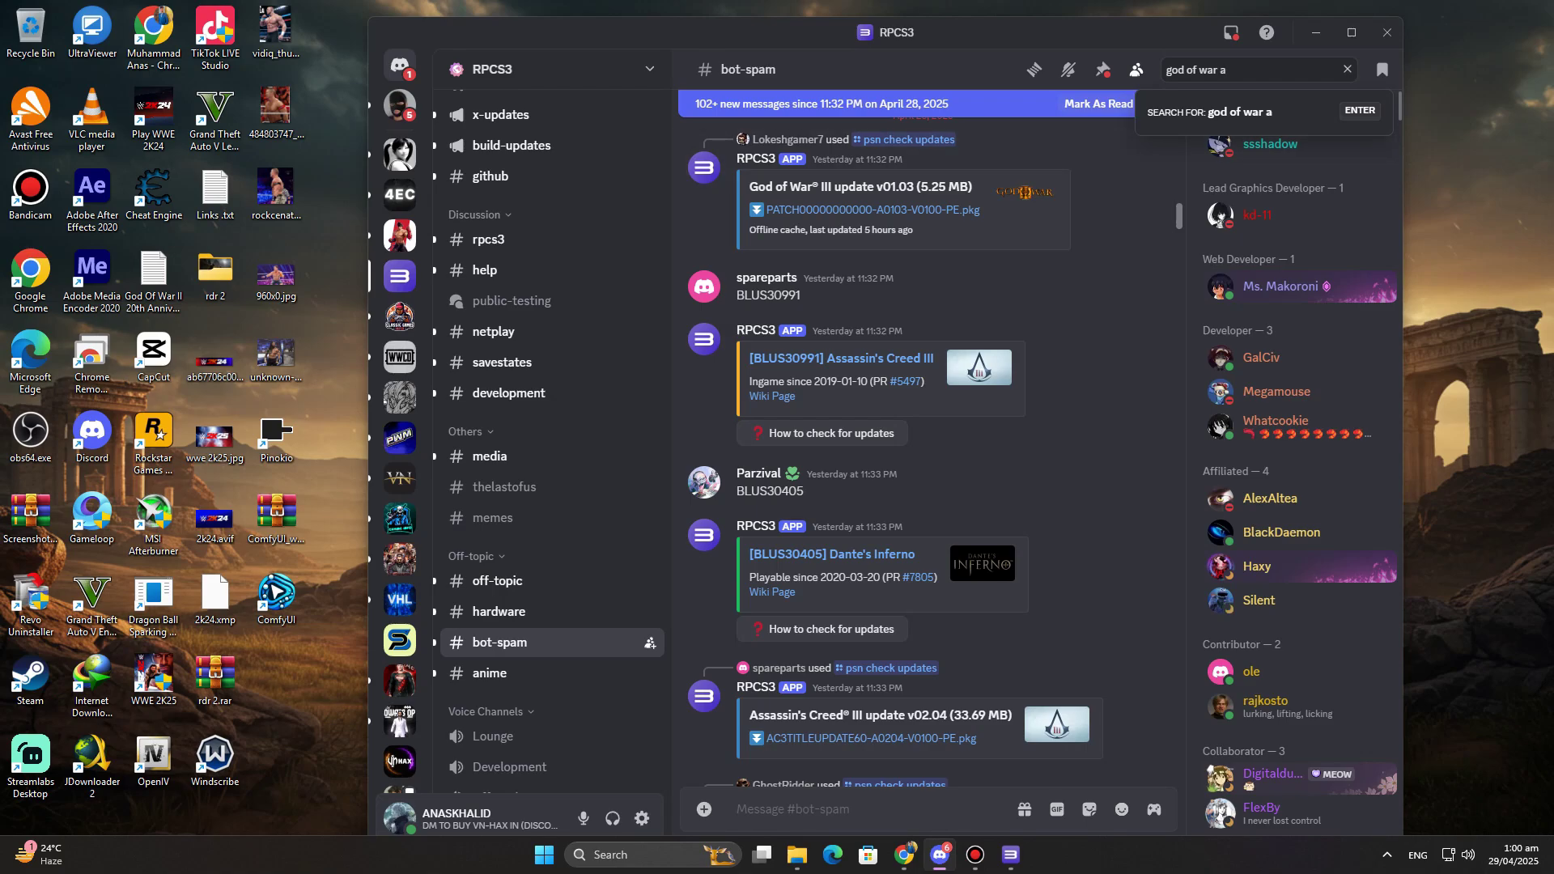
key(Return)
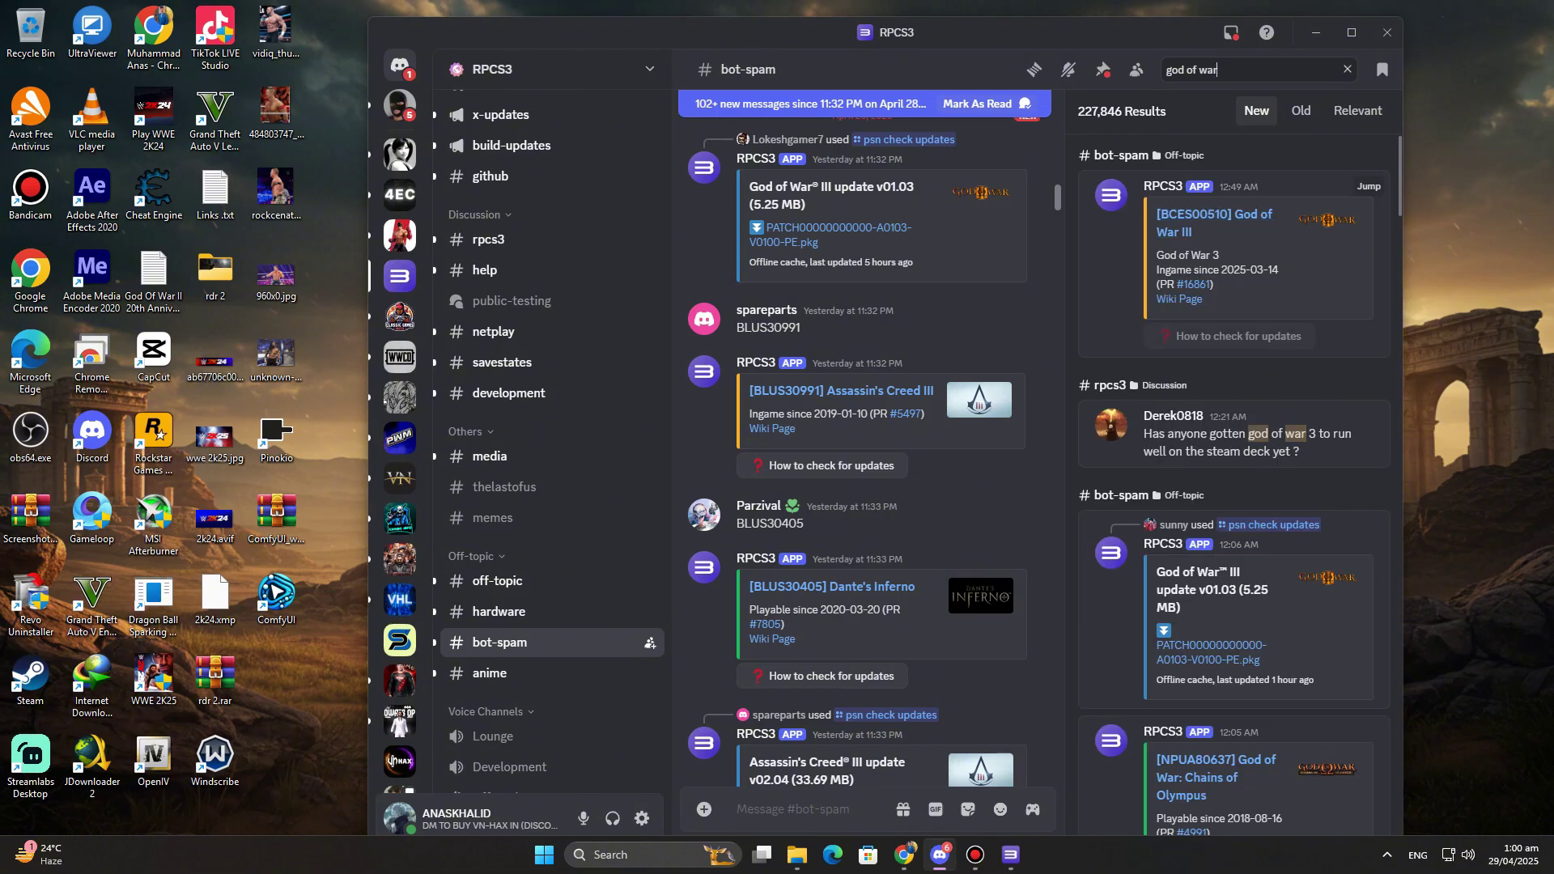
scroll(1240, 486, down, 3)
scroll(1239, 486, down, 3)
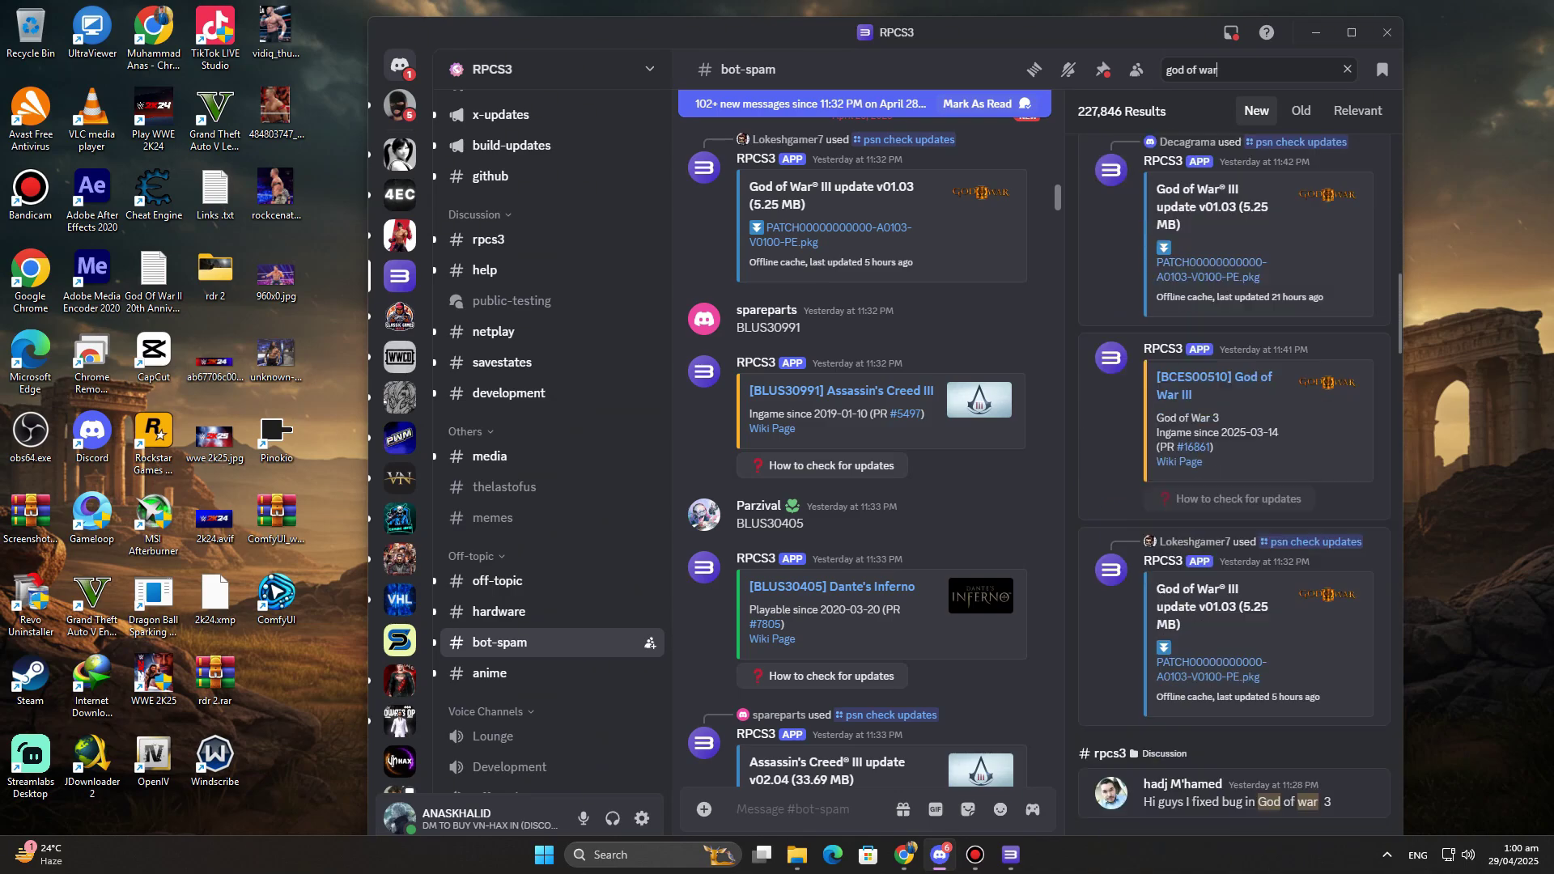
scroll(1238, 486, down, 4)
scroll(1239, 487, down, 1)
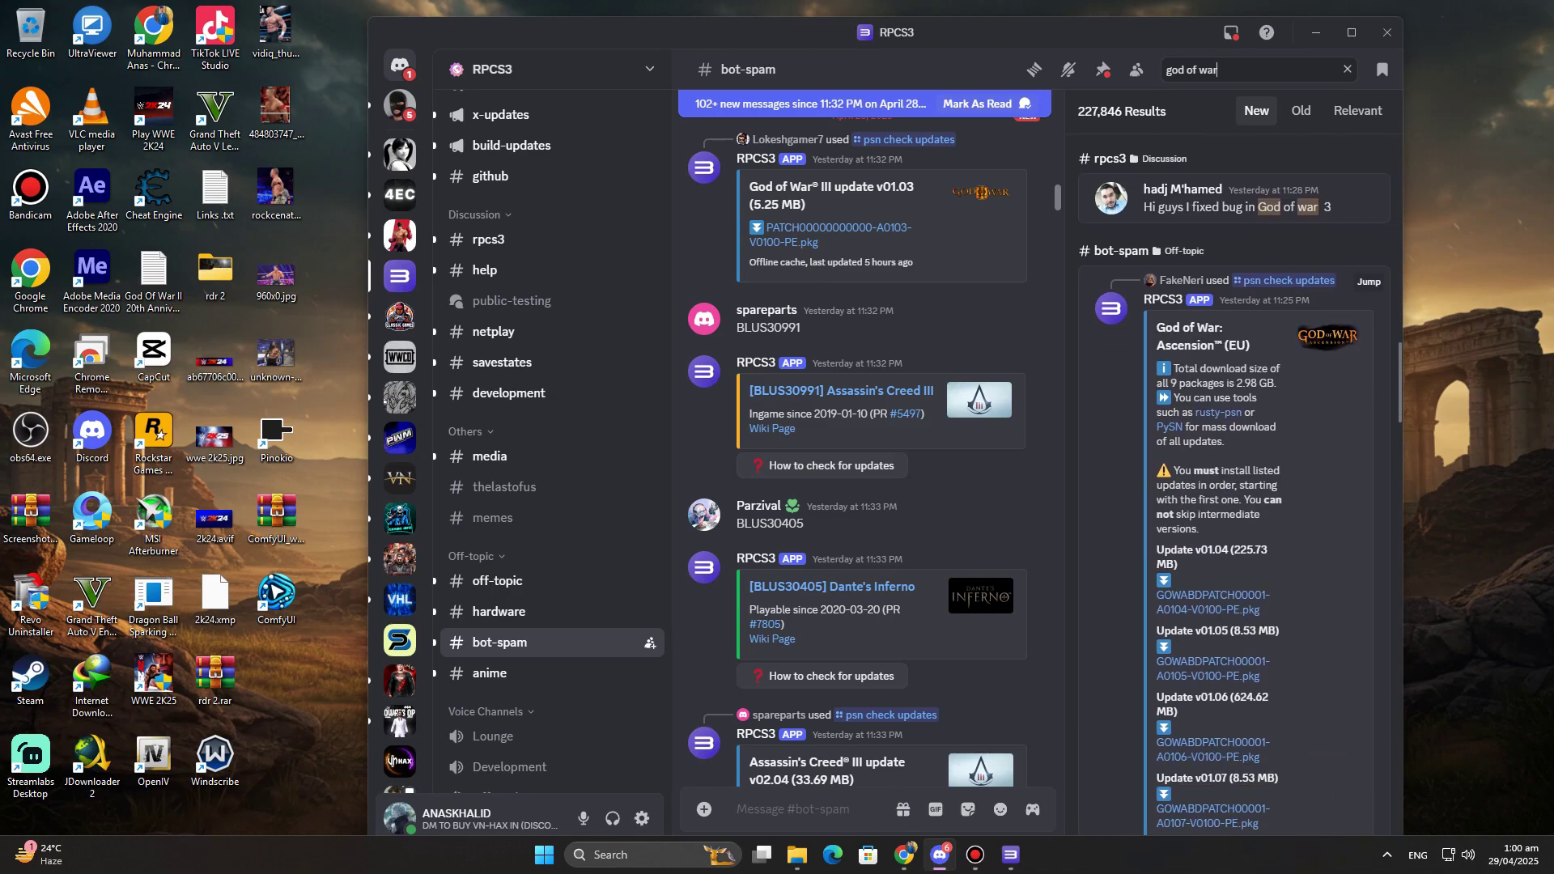
click(1216, 413)
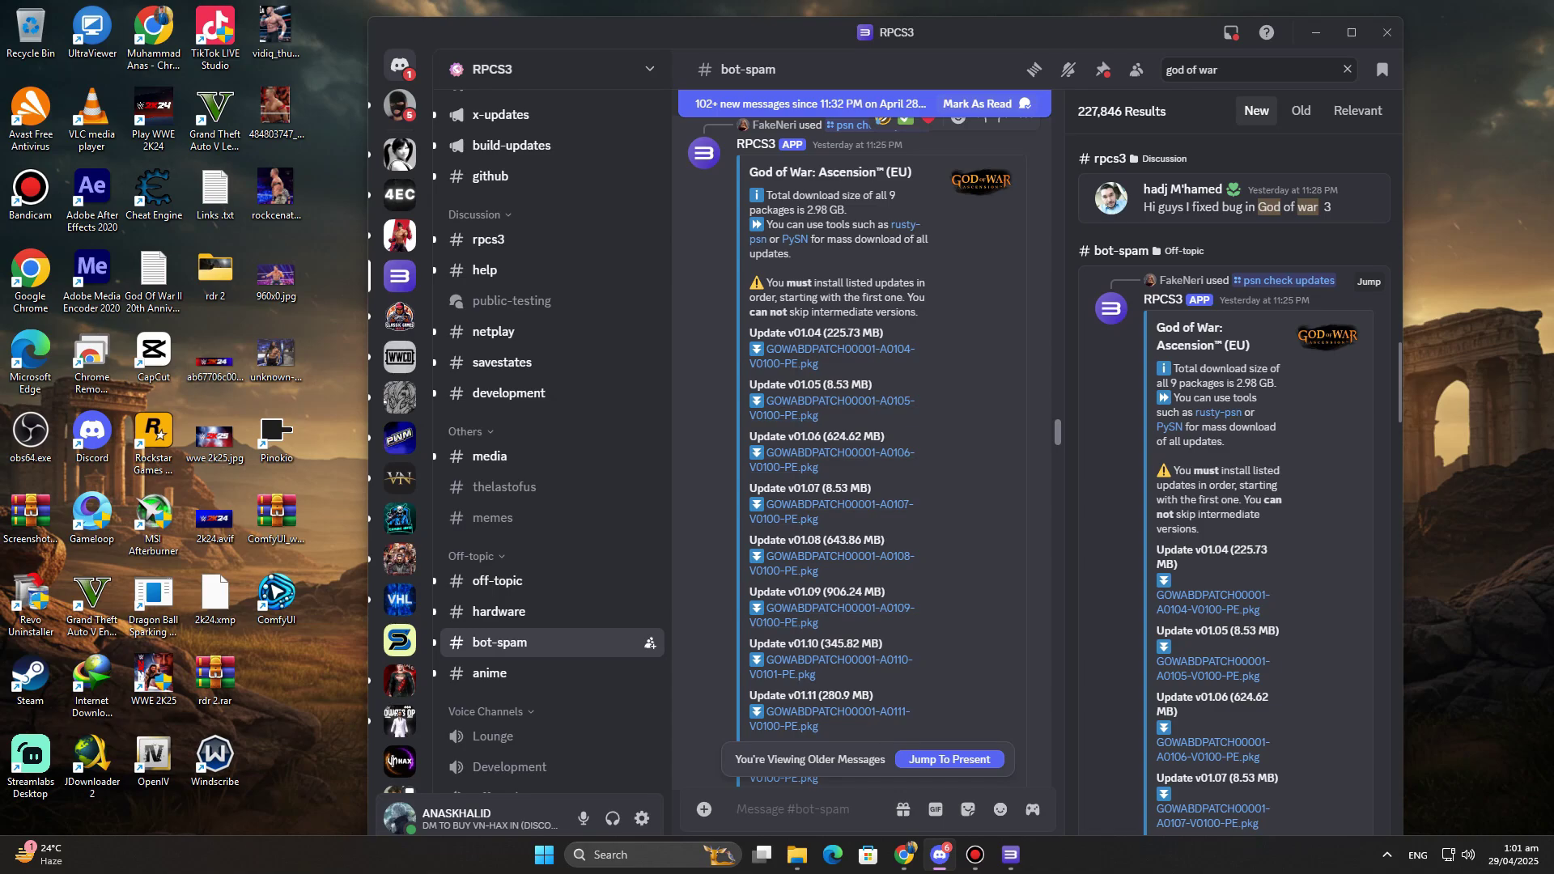
Step: Go from drive D: into Playstation 3 > God Of War Ascension Update
click(797, 854)
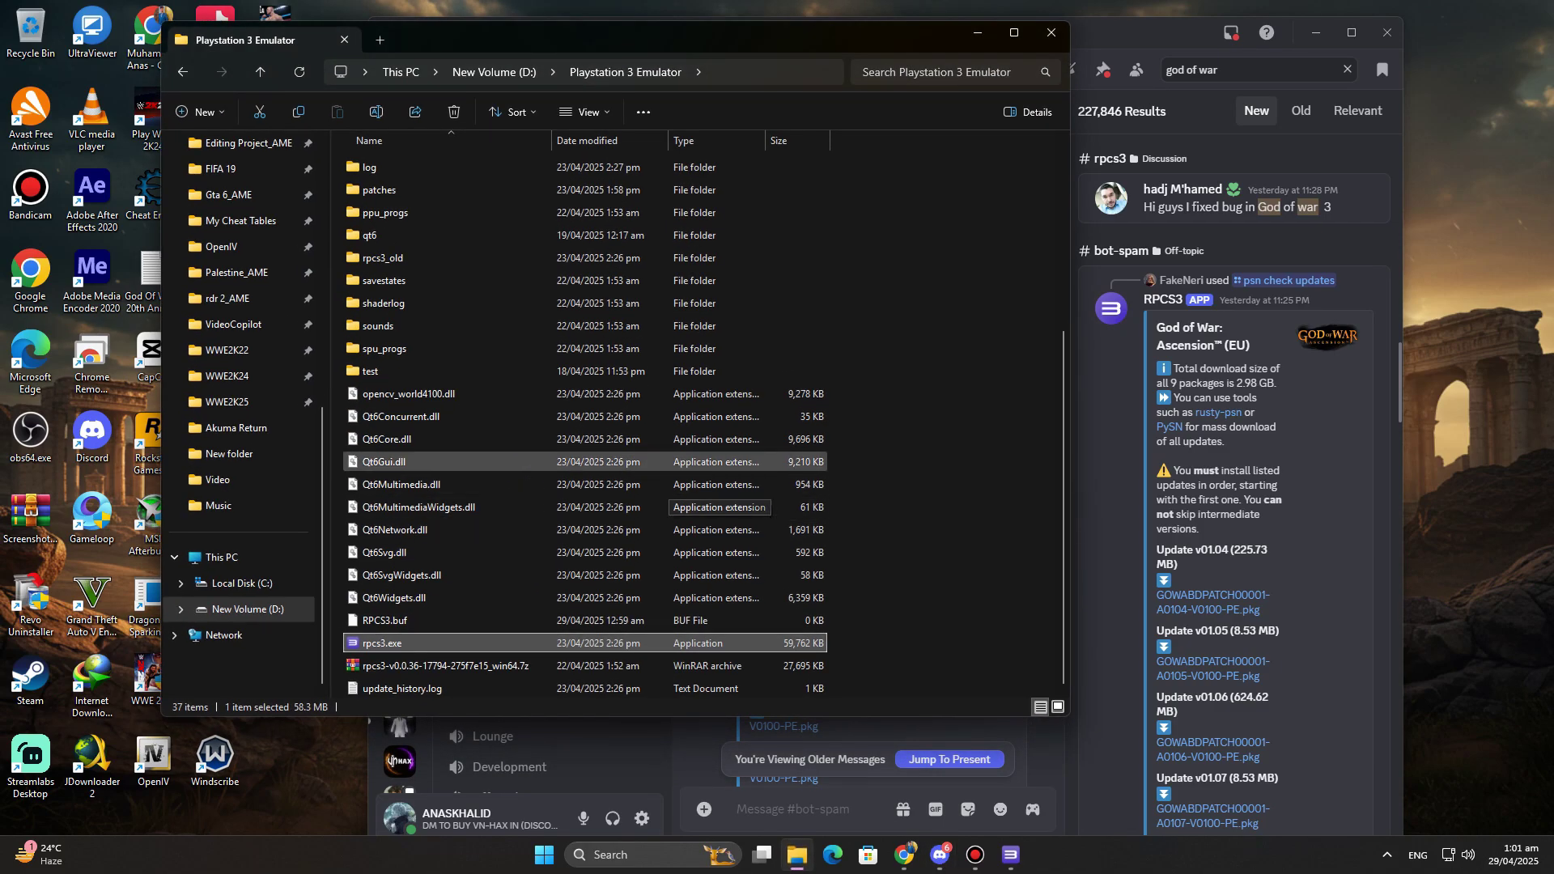
key(alt+Up)
double_click(385, 401)
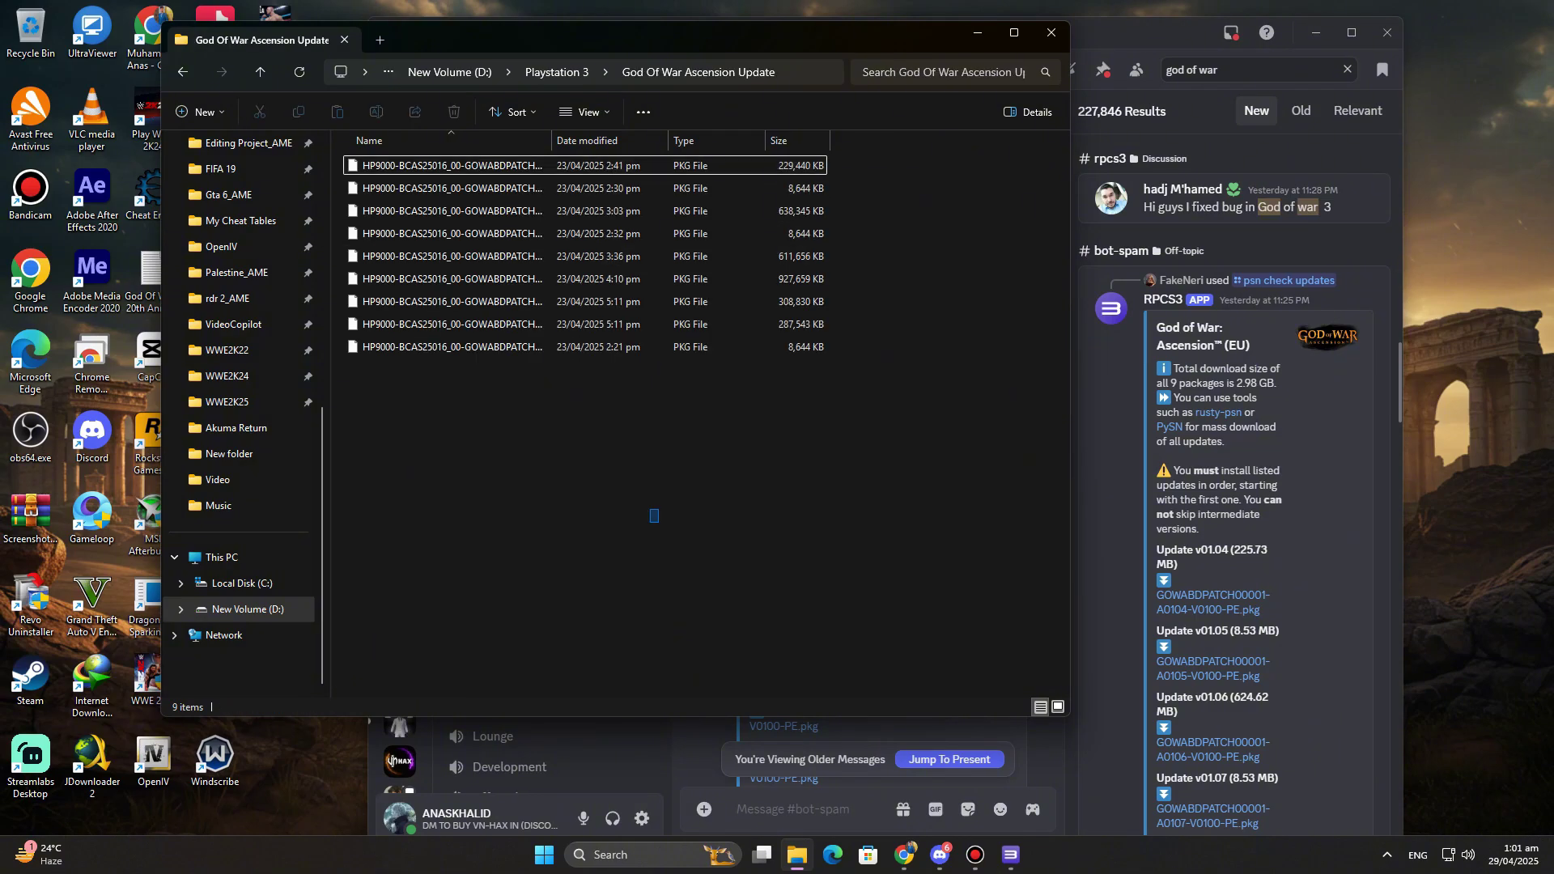
mouse_move(659, 523)
mouse_down()
mouse_move(421, 165)
mouse_move(535, 486)
mouse_up()
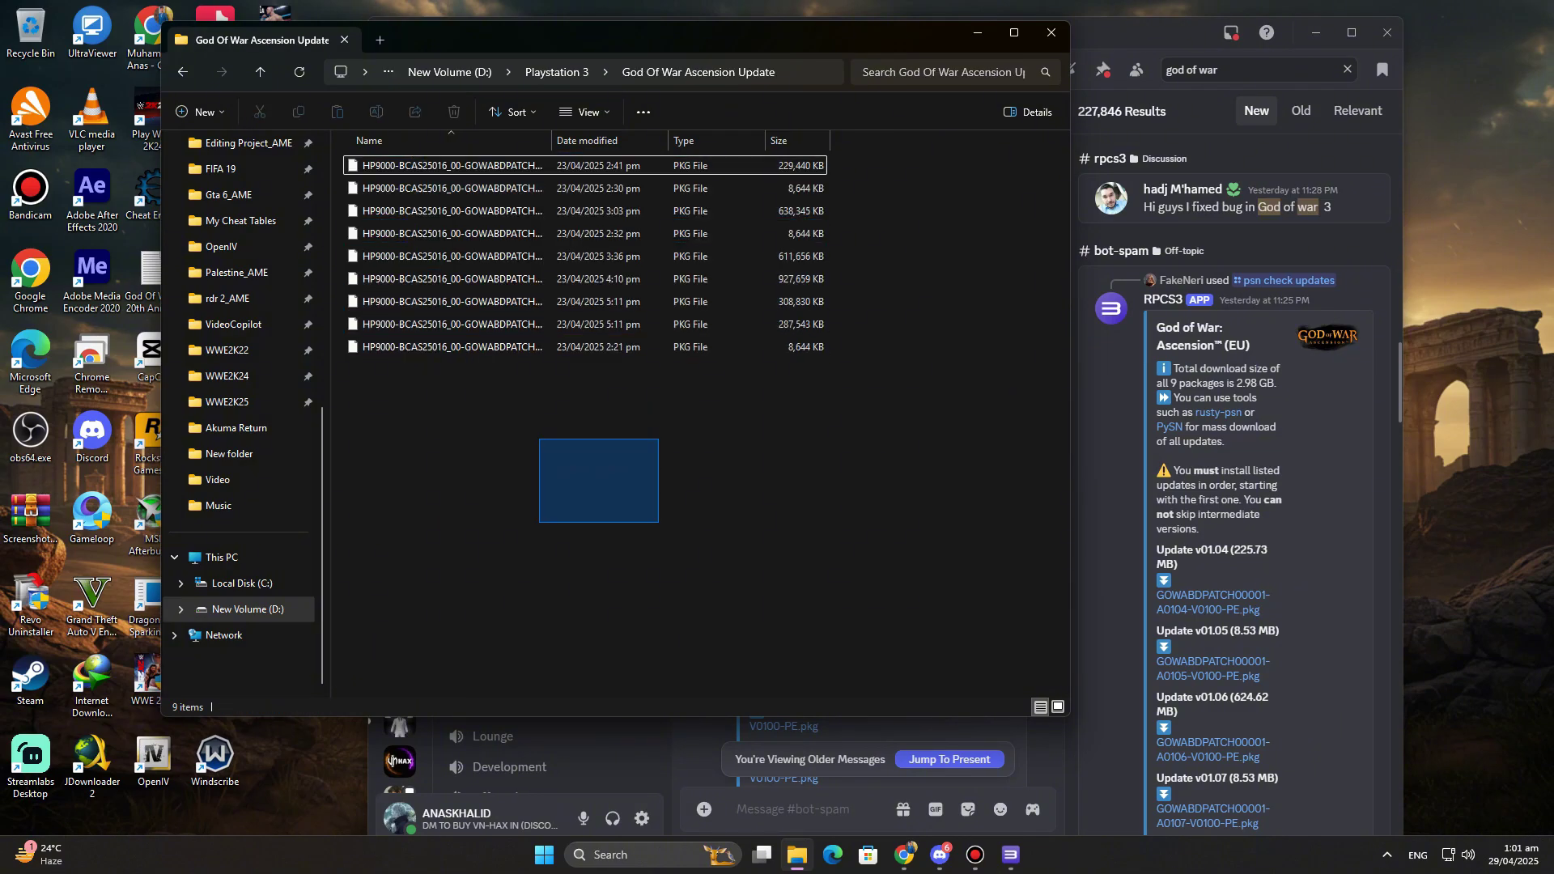
click(534, 547)
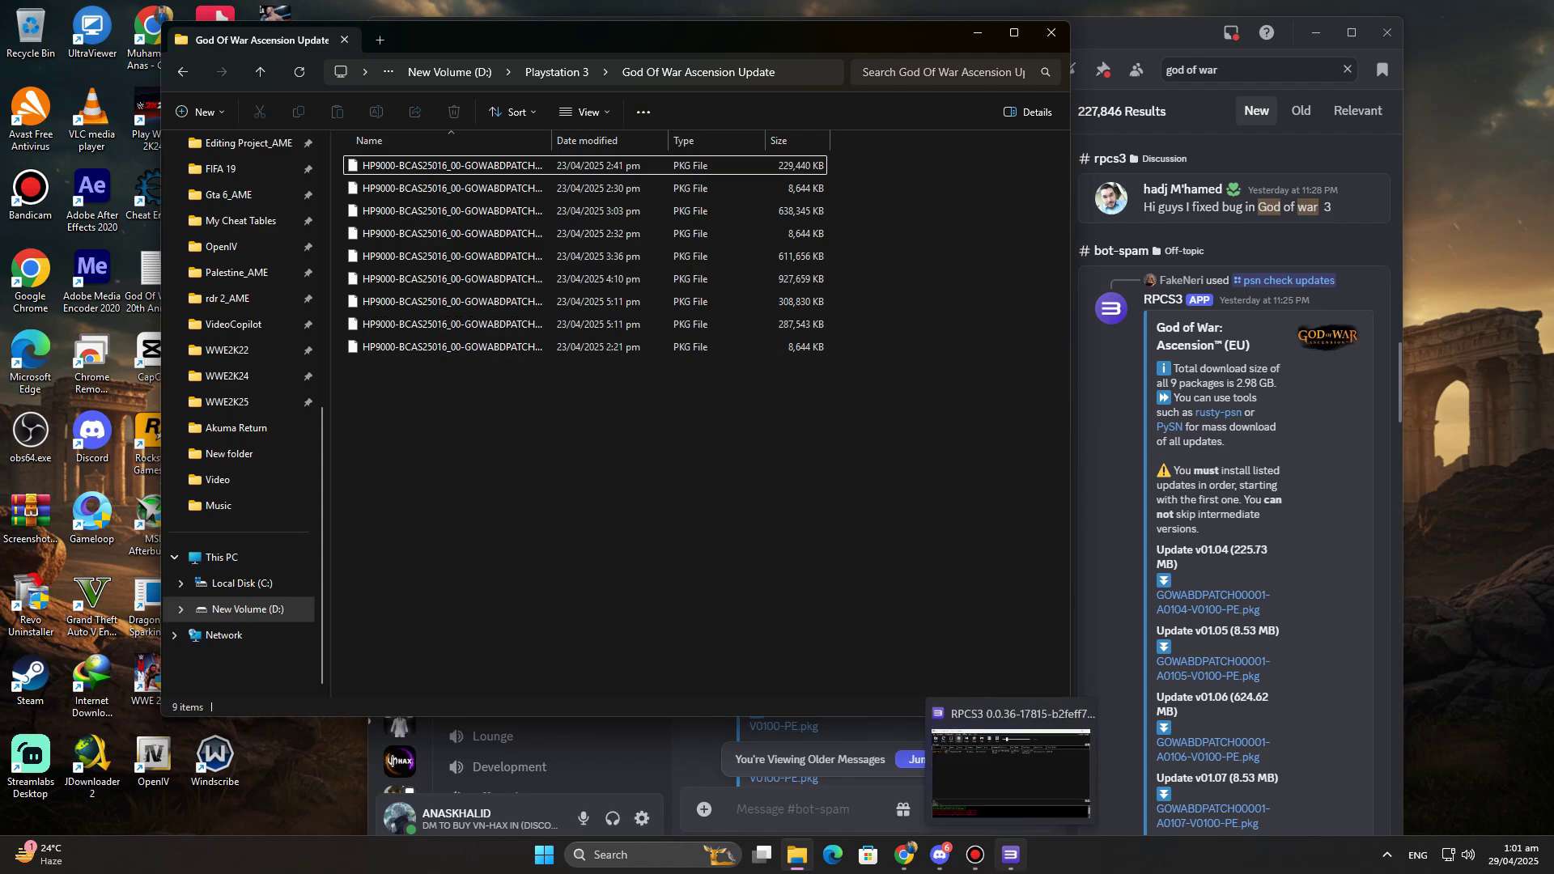
Step: Choose all nine PKG files in D:\Playstation 3\God Of War Ascension Update for installation
click(1011, 854)
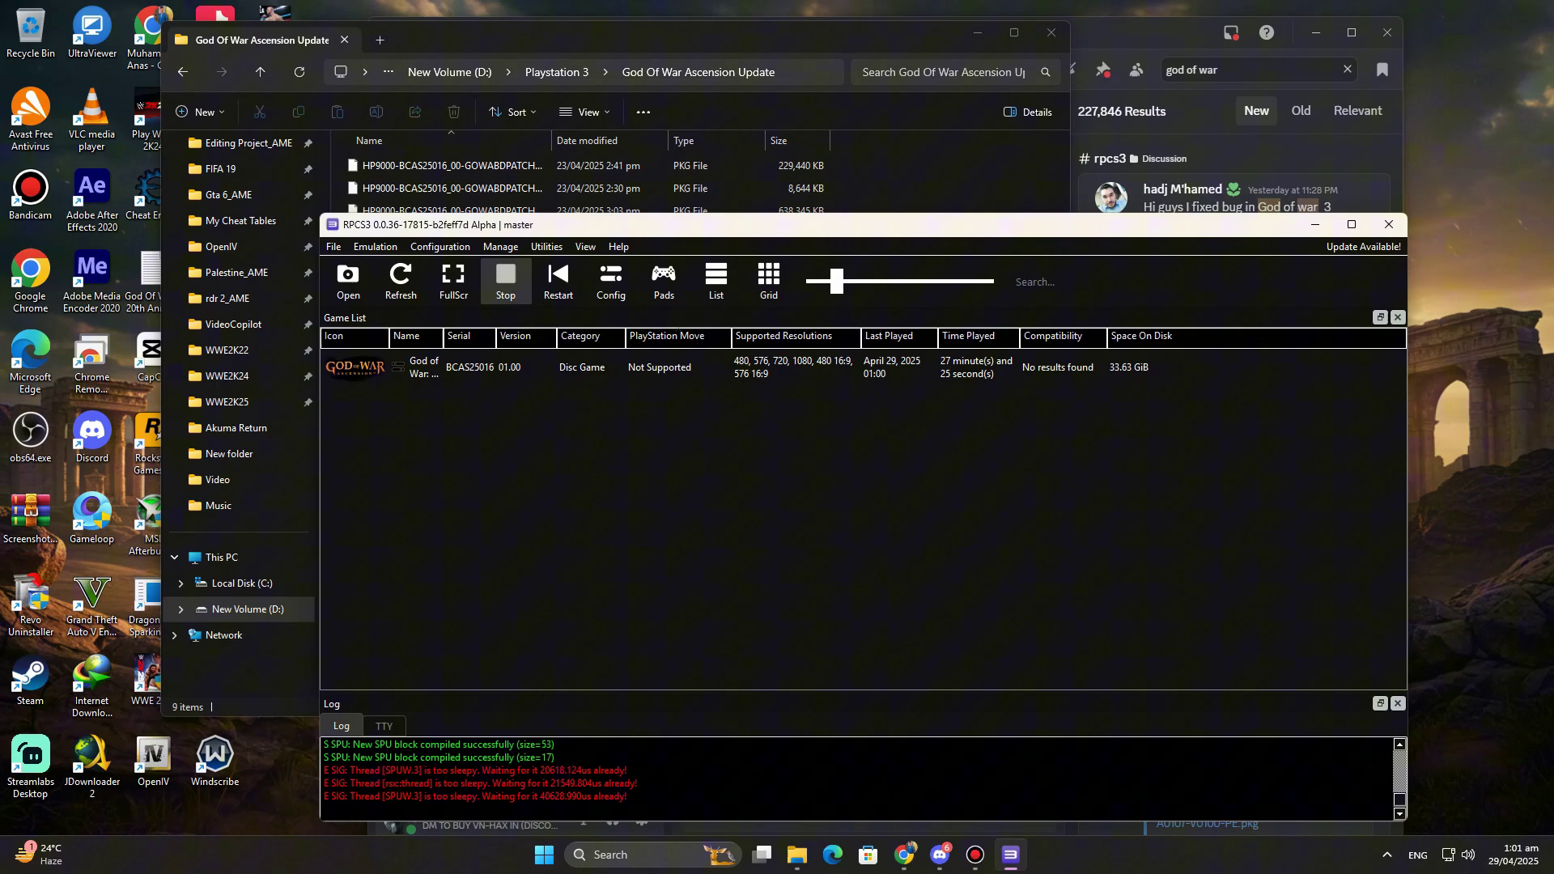
drag(729, 224, 831, 307)
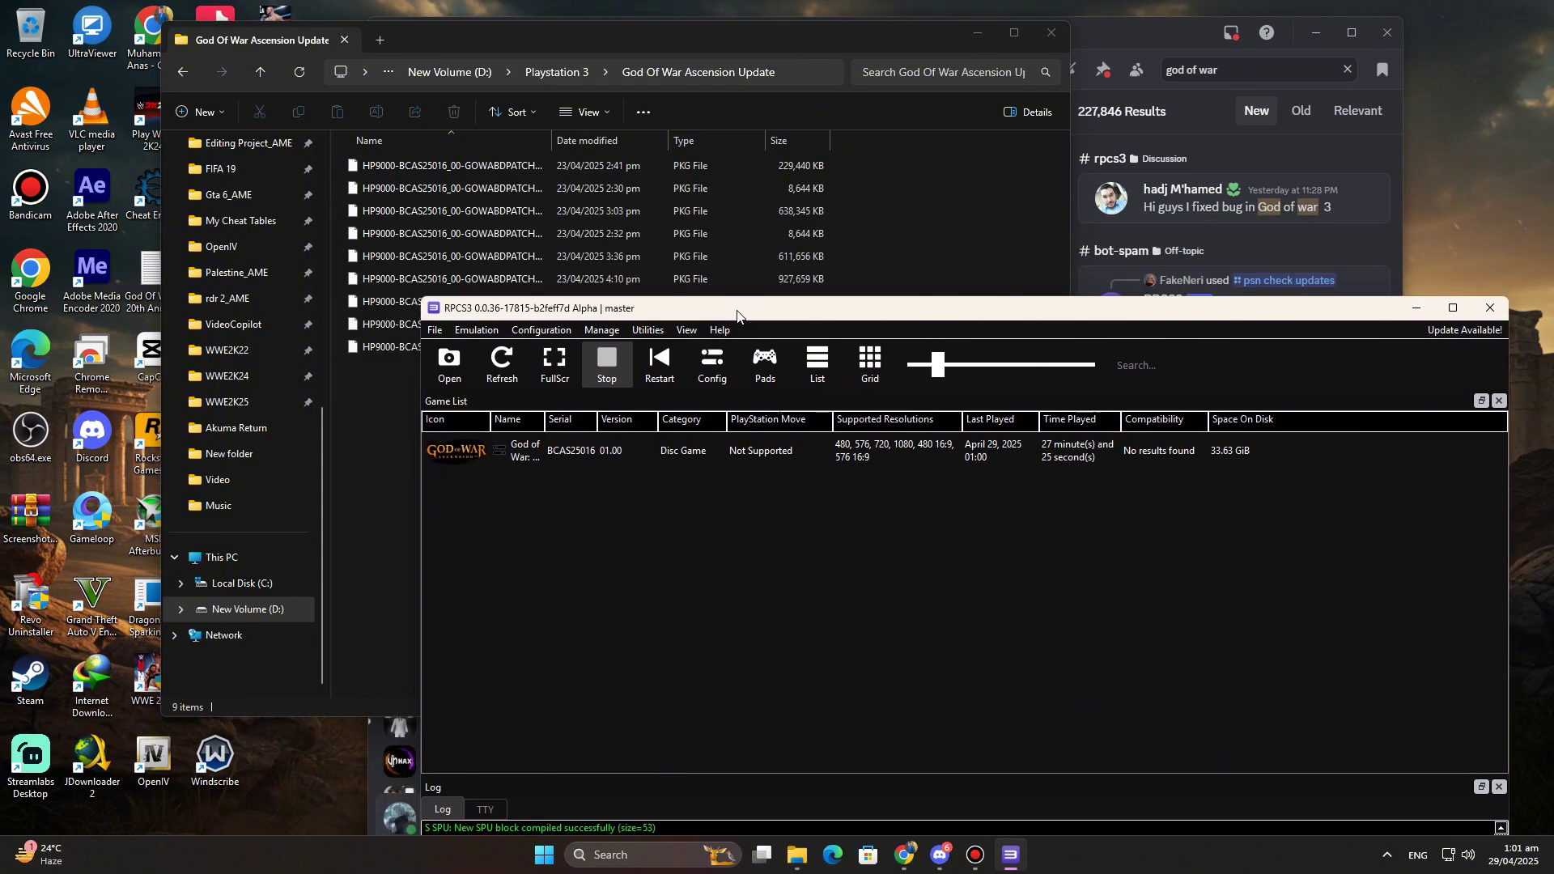
click(434, 329)
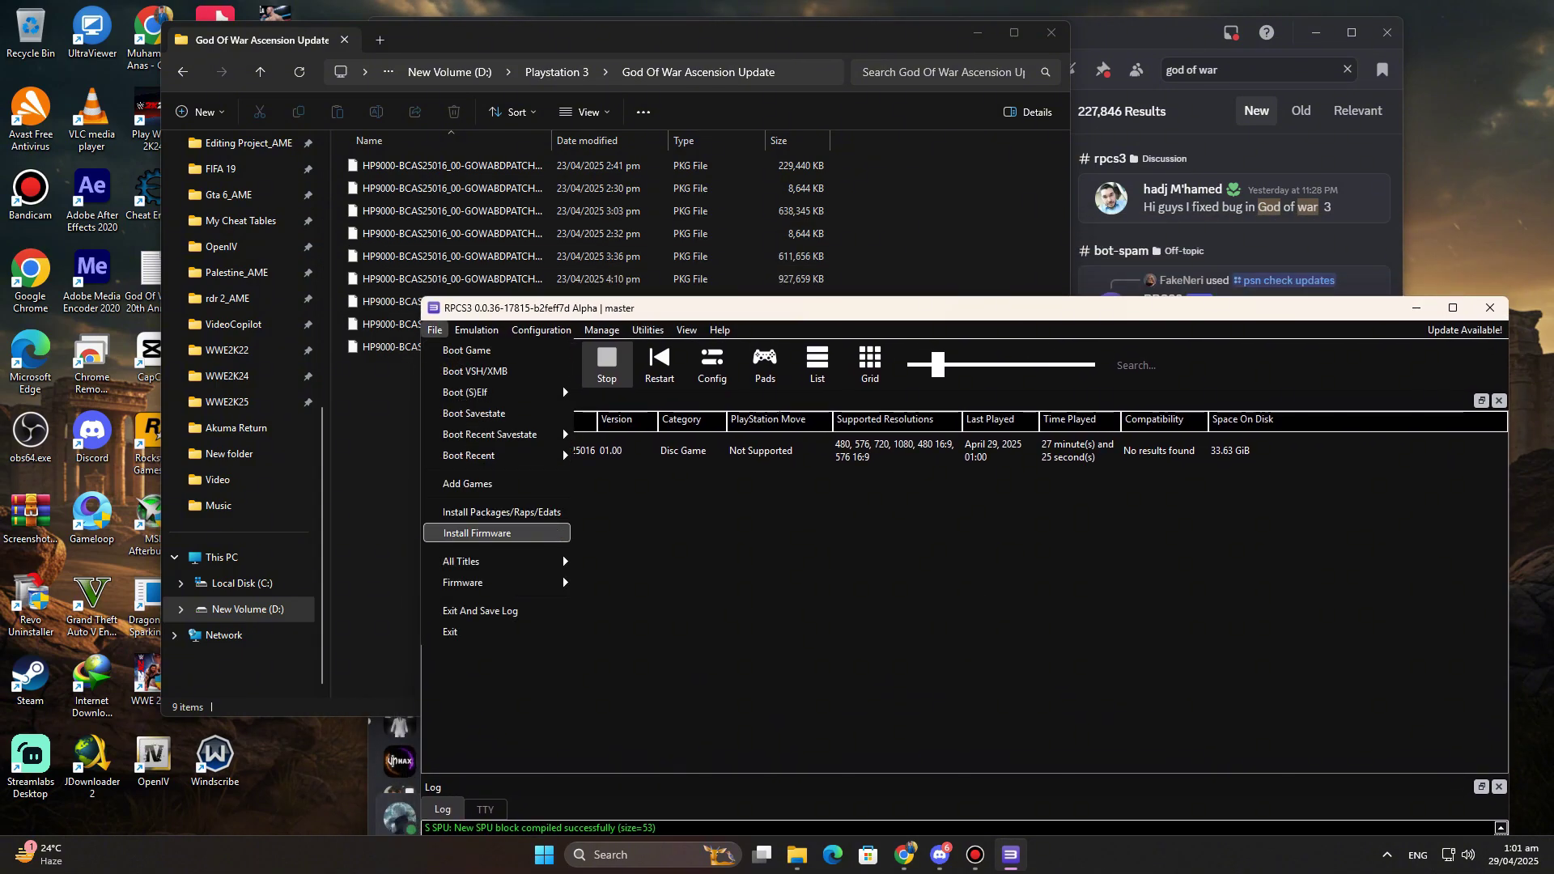
click(502, 512)
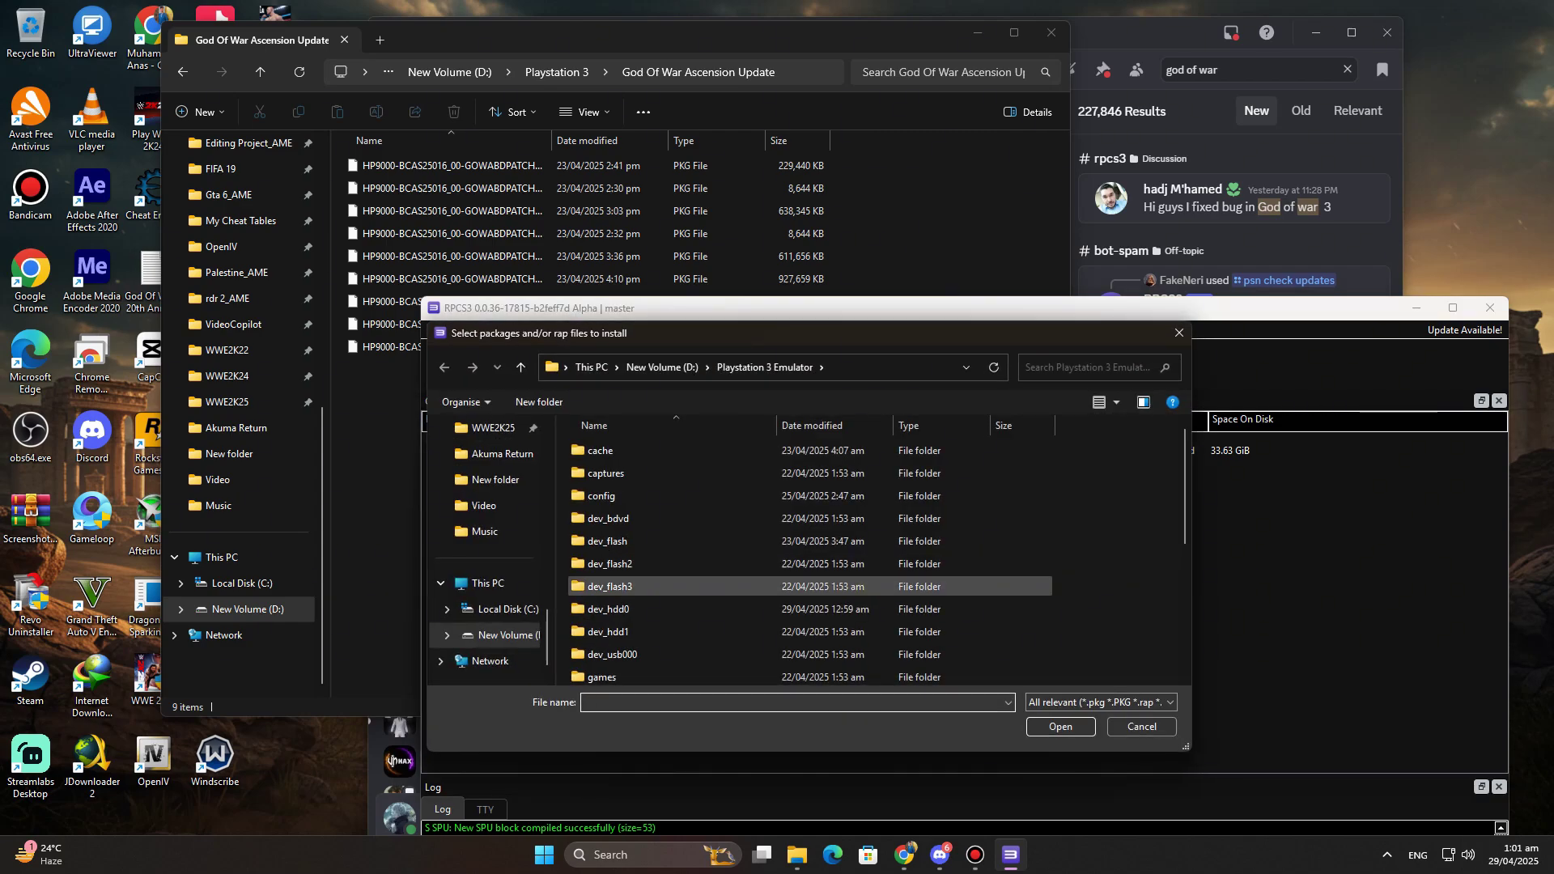
key(alt+Up)
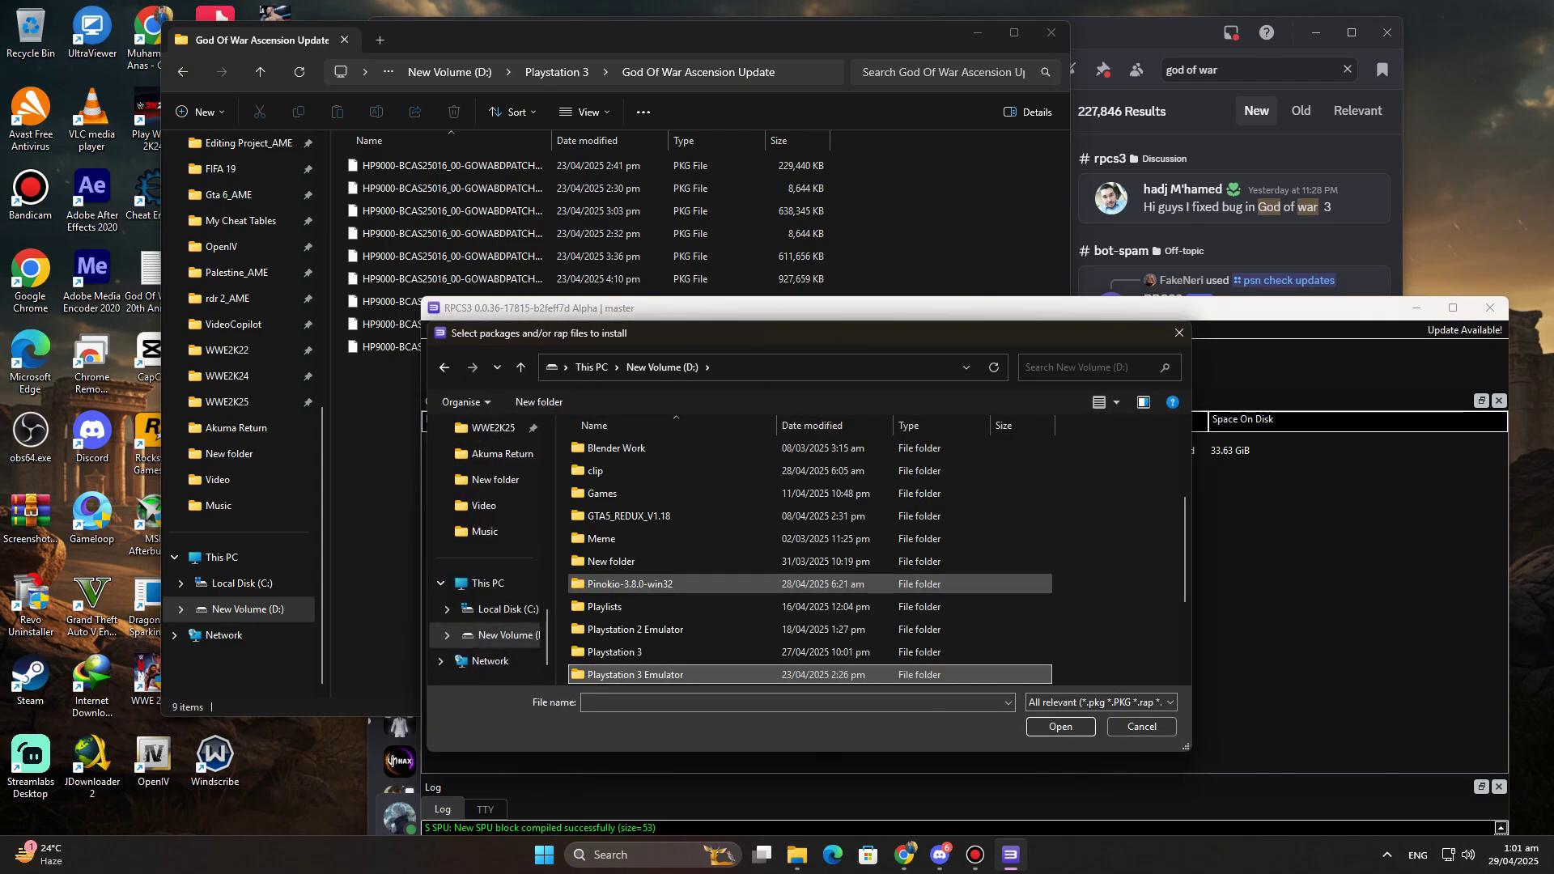
double_click(614, 653)
double_click(656, 472)
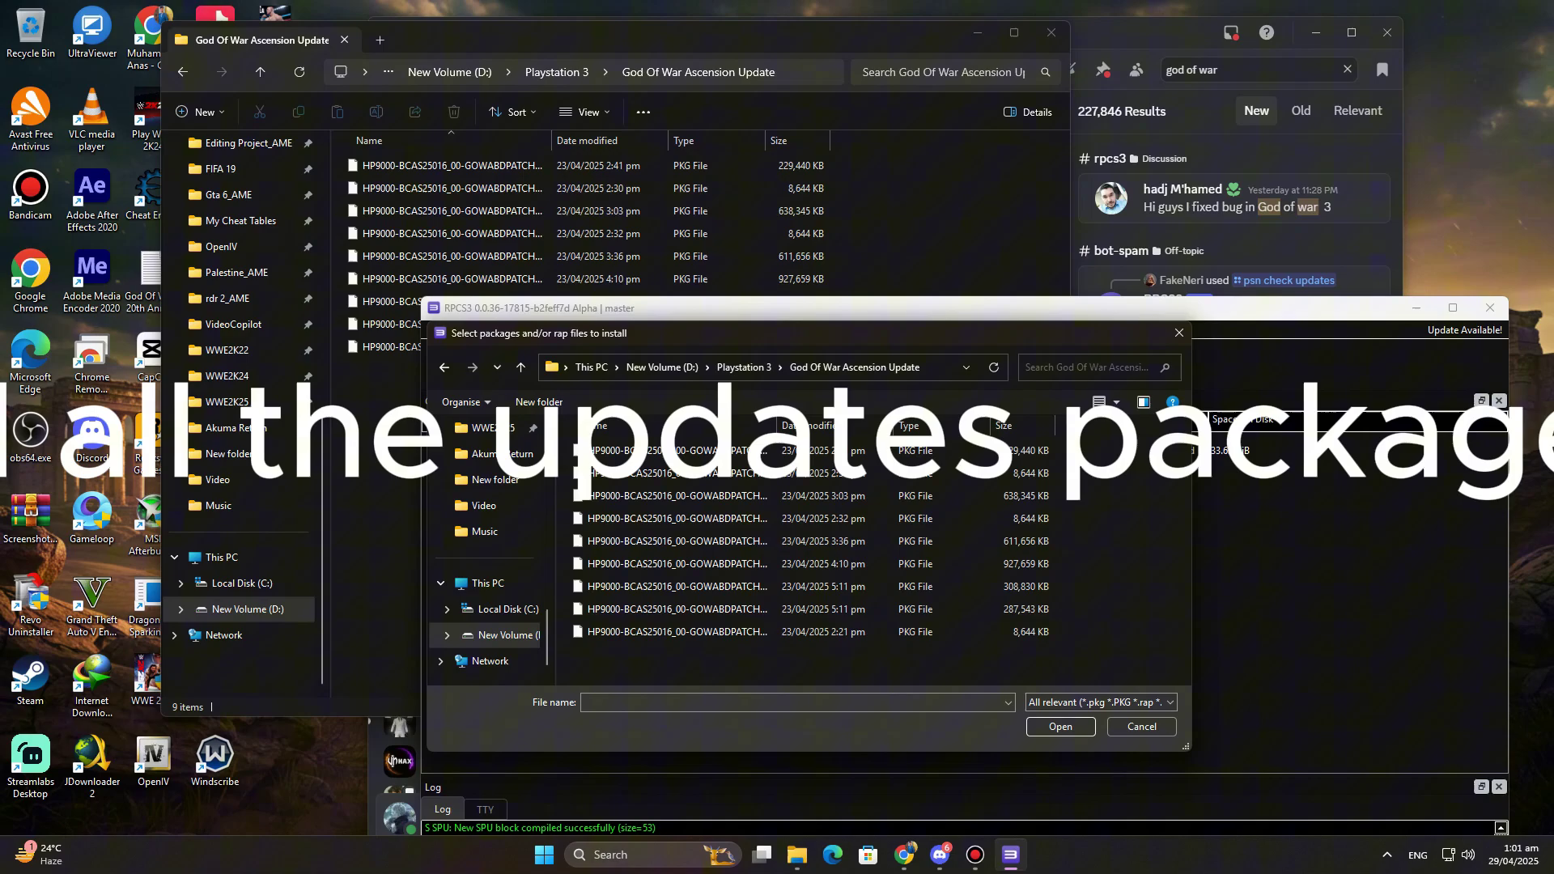
key(ctrl+a)
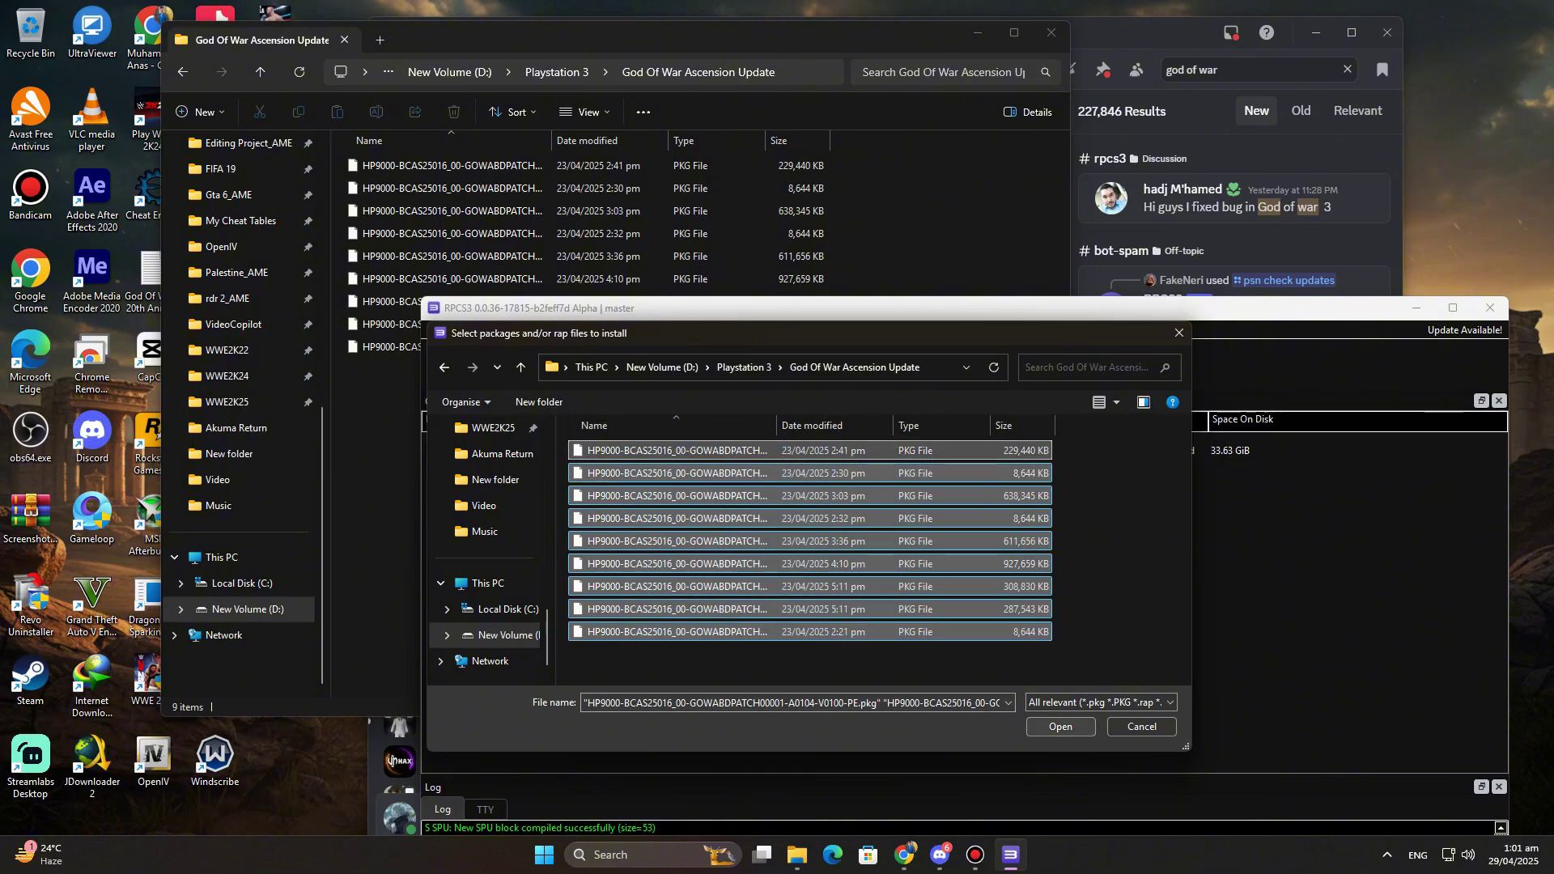
click(1061, 727)
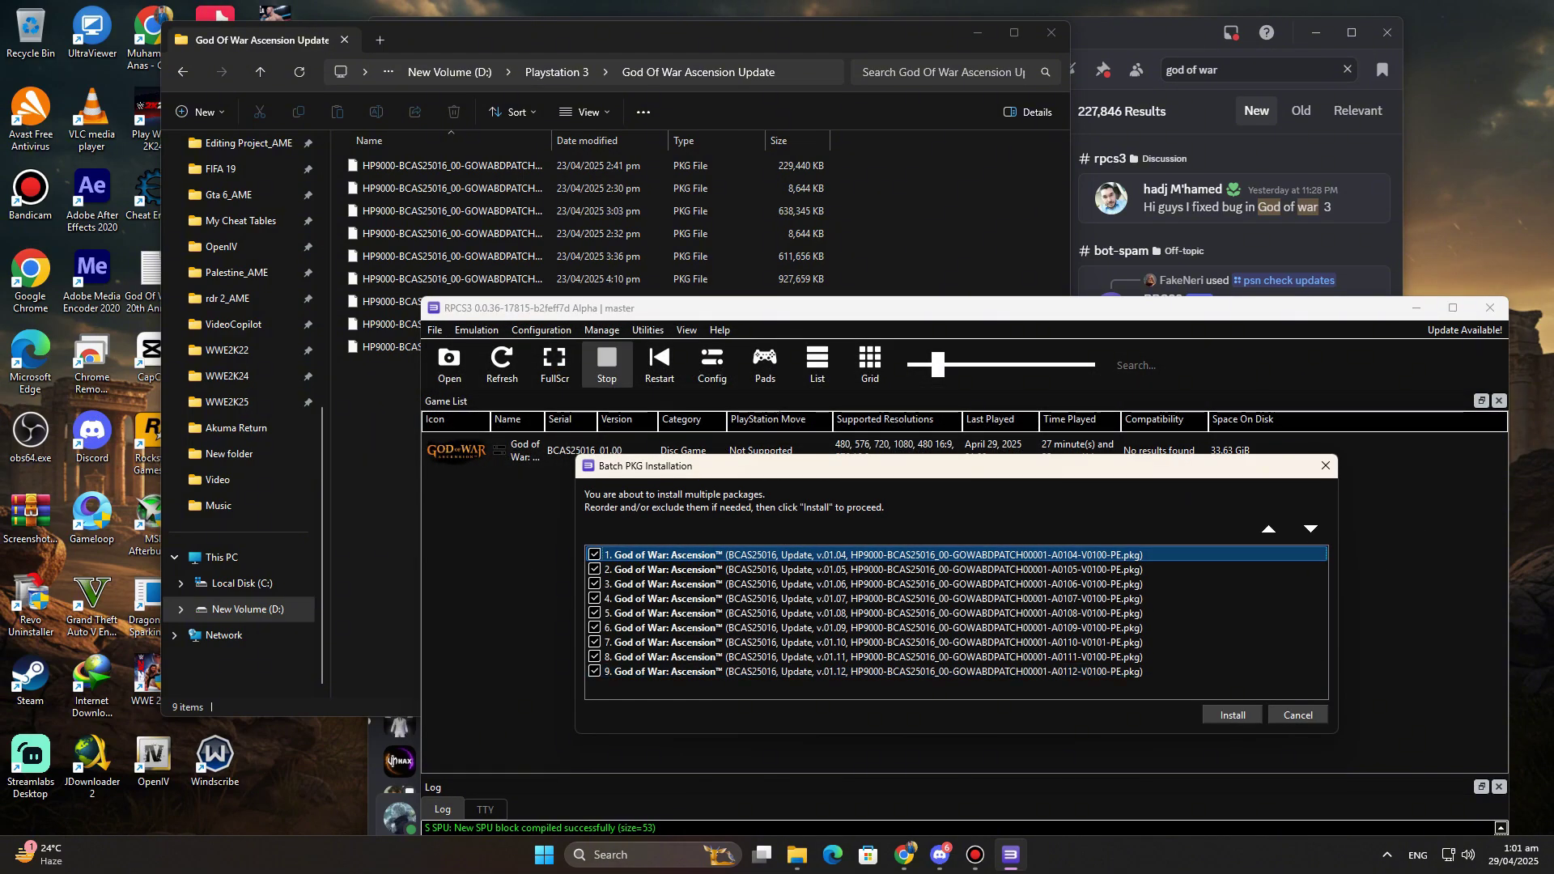
Step: Install the nine God of War: Ascension updates, v1.04 through v1.12
click(1232, 714)
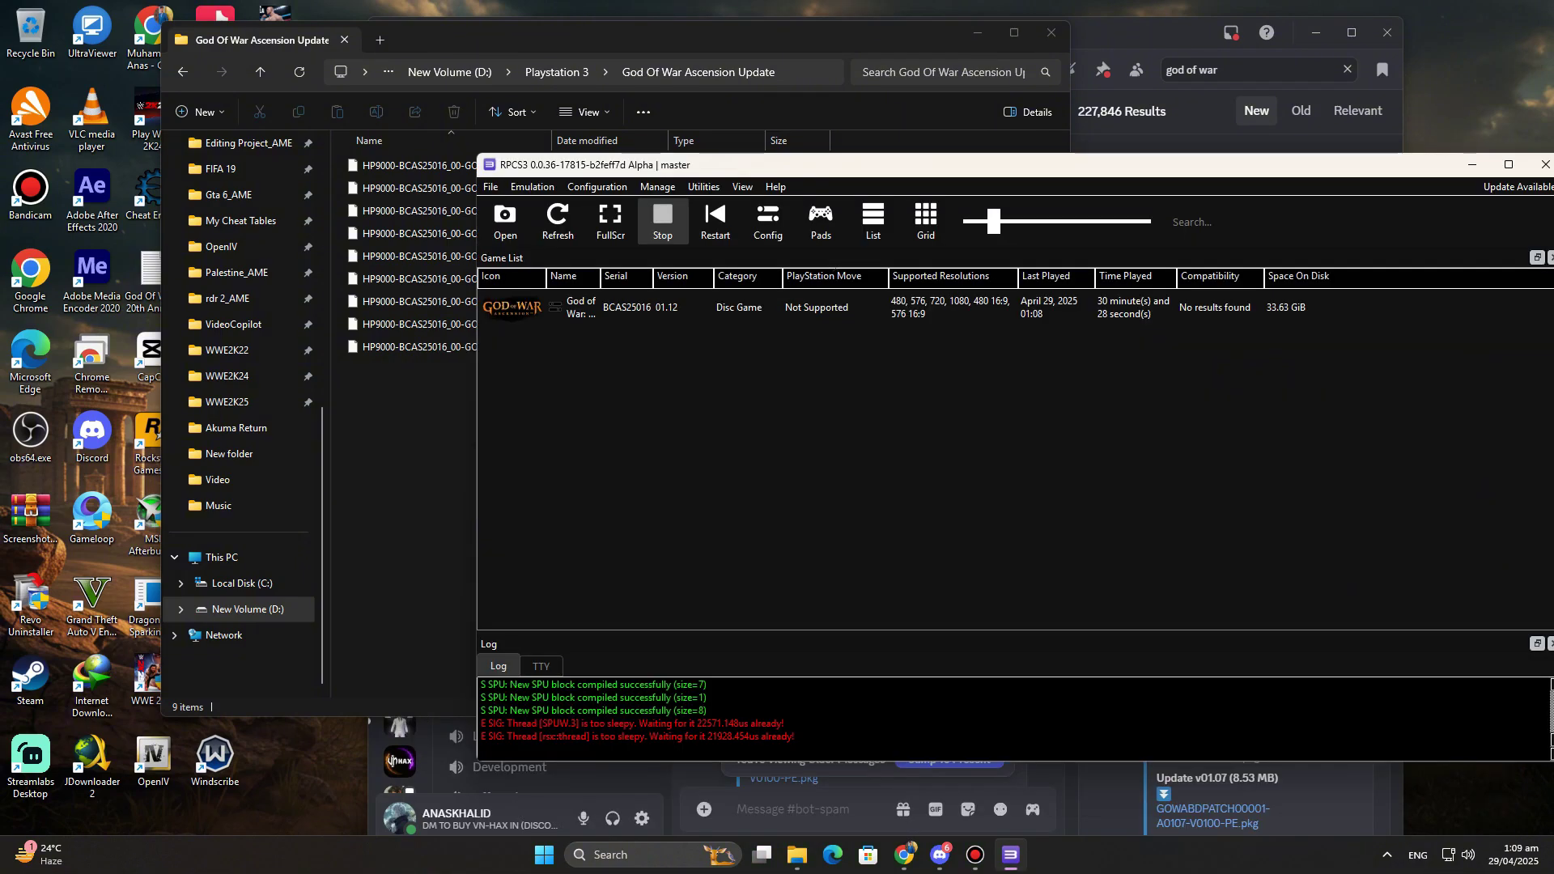
Step: From the game's patch manager, download the updated patch file
right_click(634, 316)
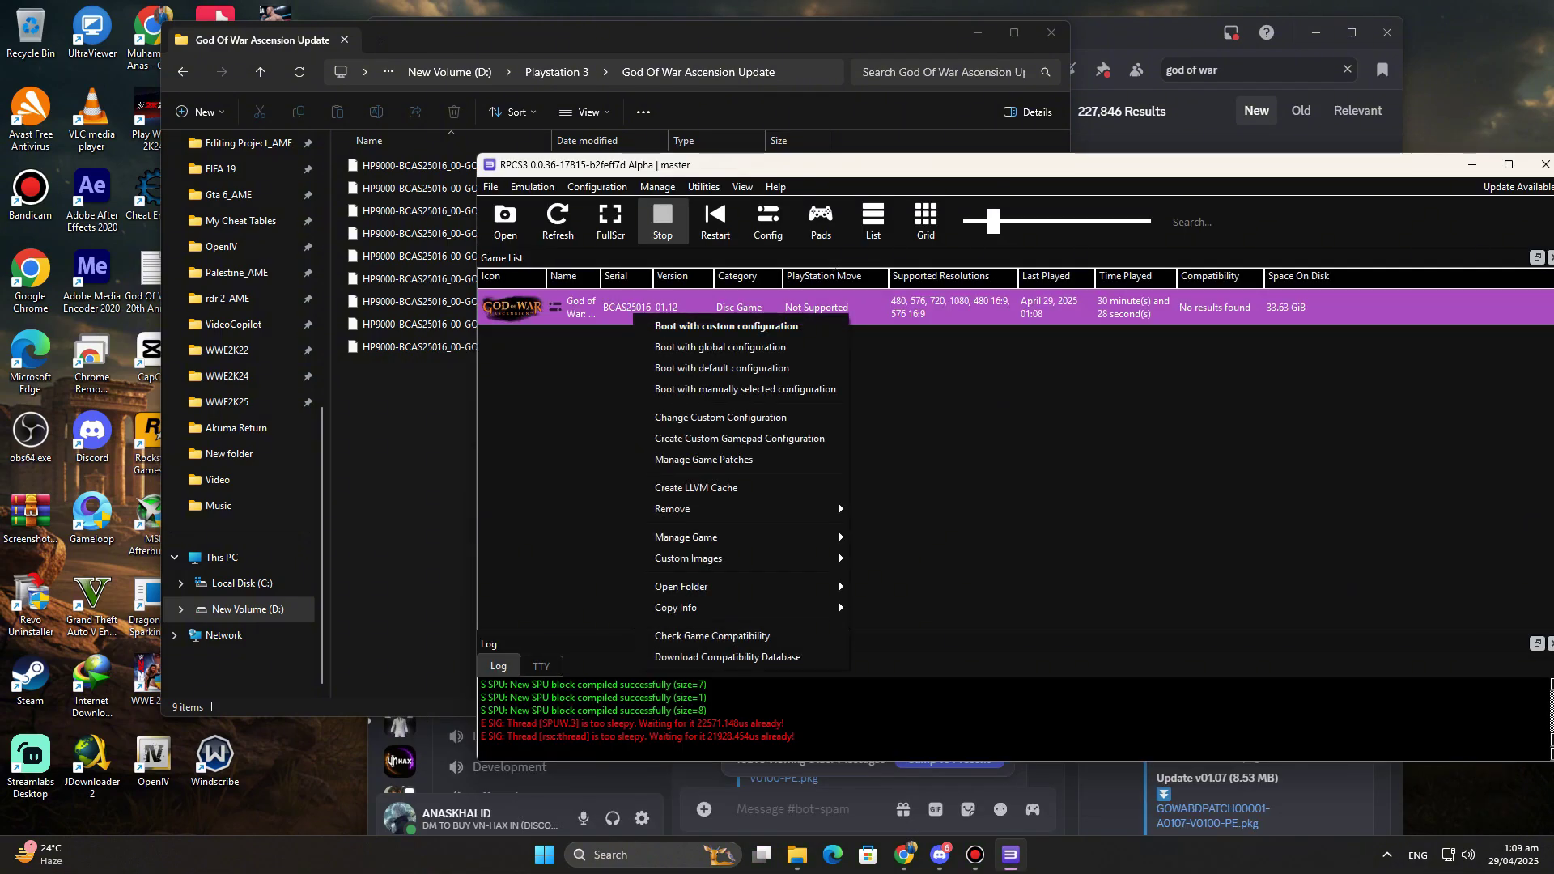
click(704, 459)
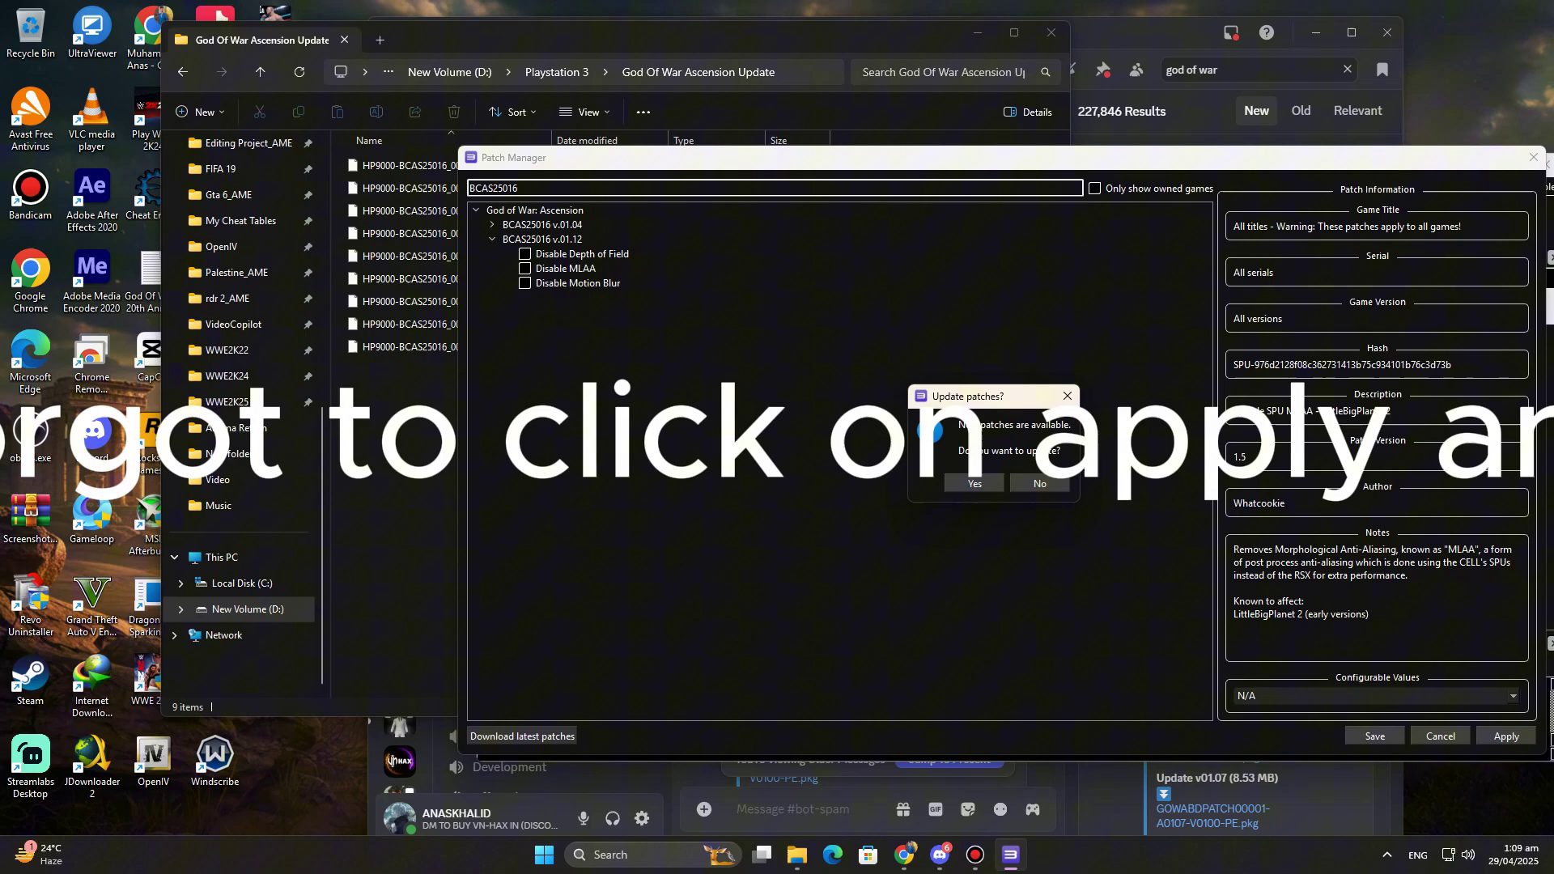
key(Return)
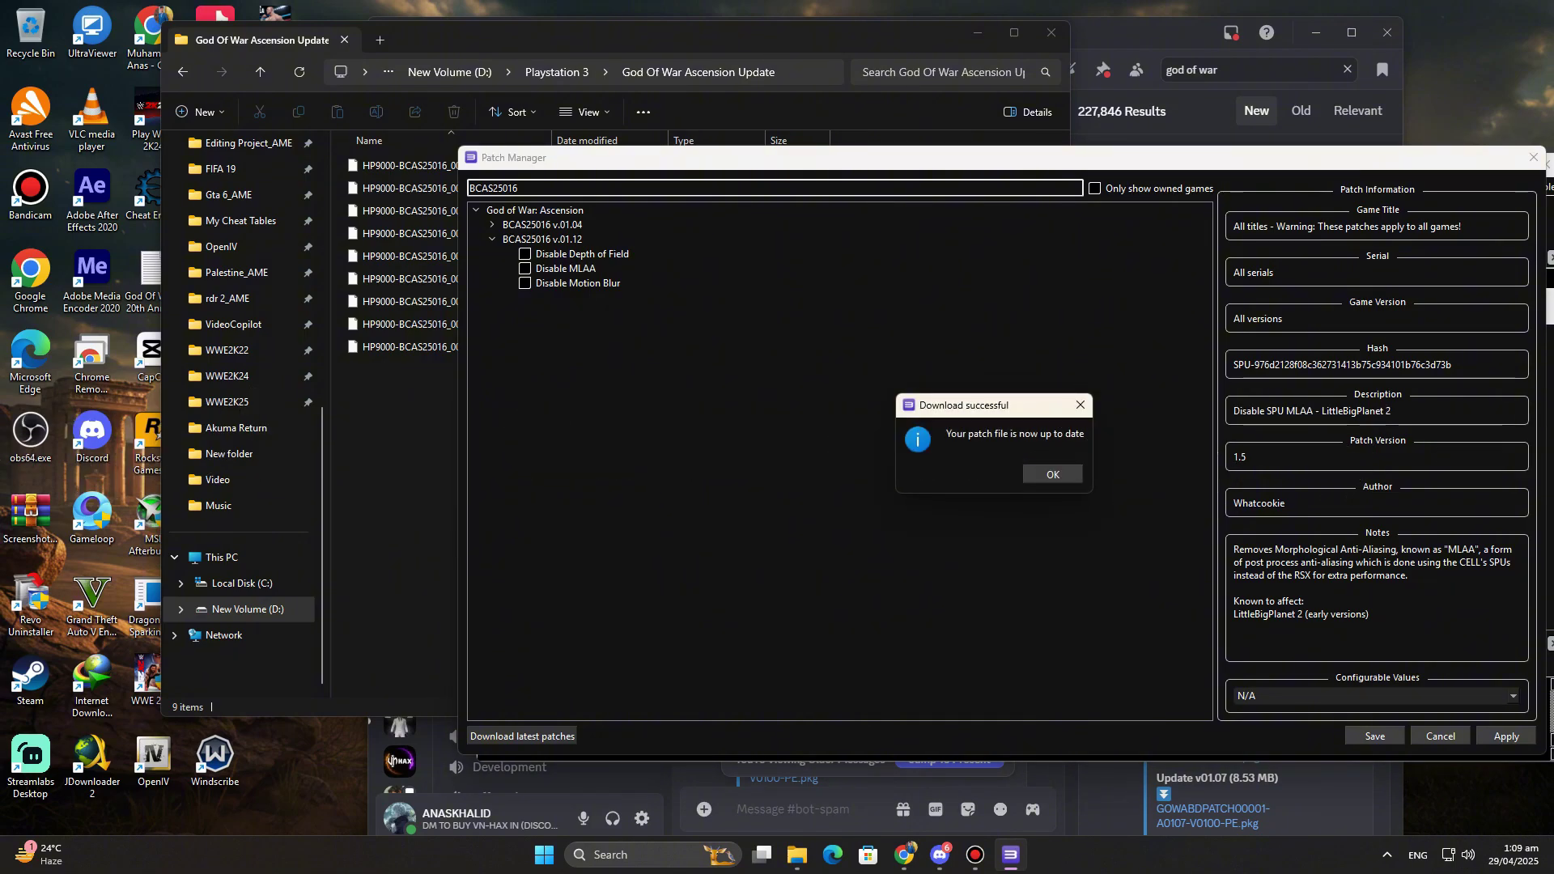
key(Return)
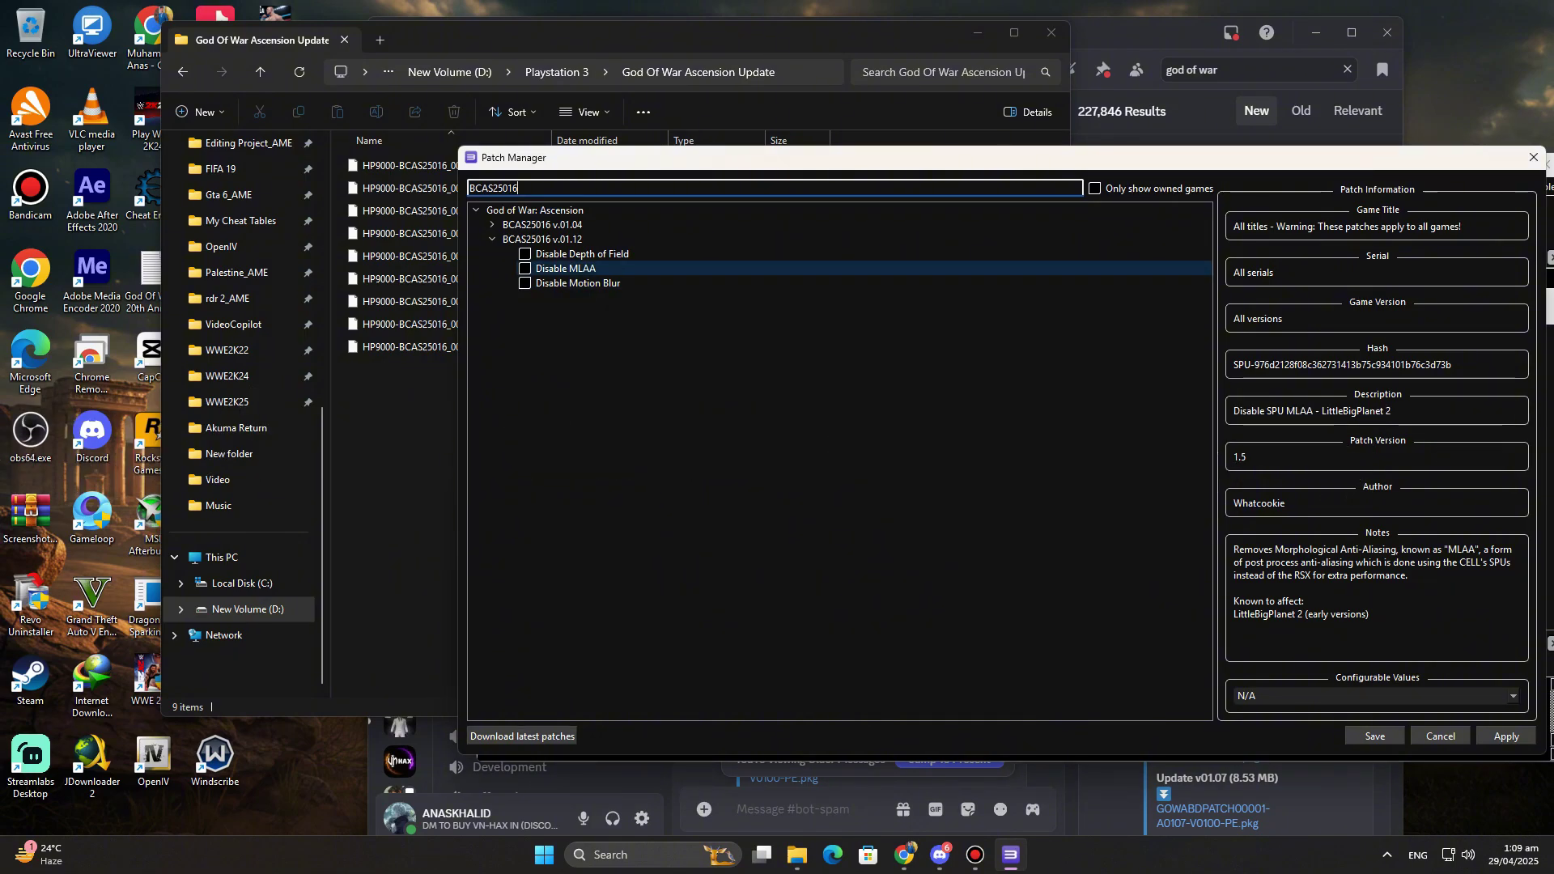
Step: Enable and save the v.01.12 Disable MLAA patch, then dismiss the fatal error
key(Up)
key(Up)
key(Up)
key(Left)
key(Right)
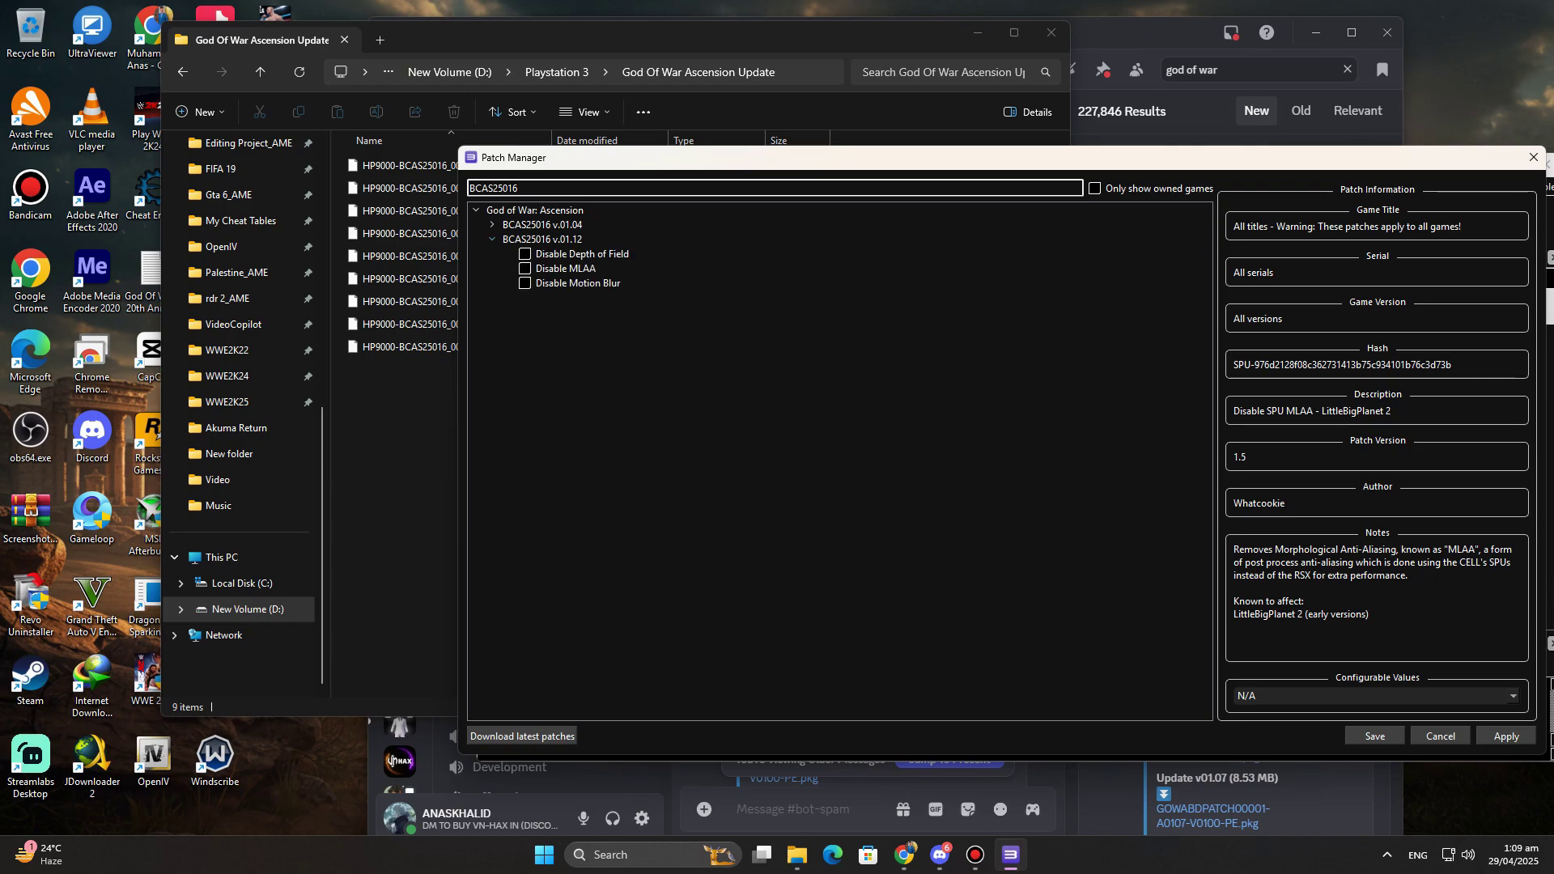
key(Down)
key(Home)
drag(697, 159, 556, 150)
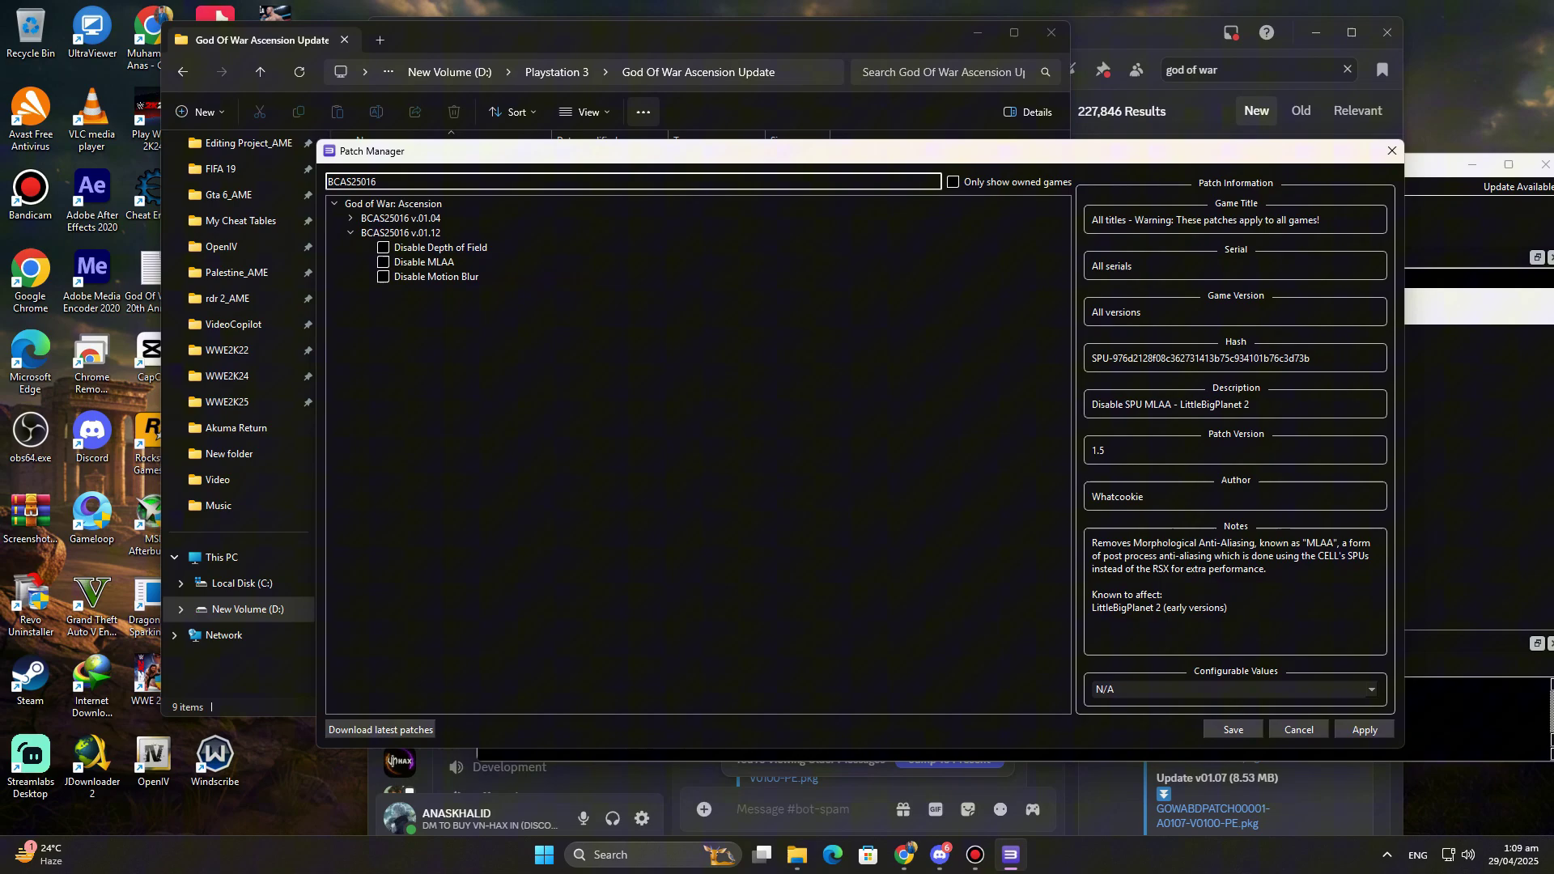
key(Home)
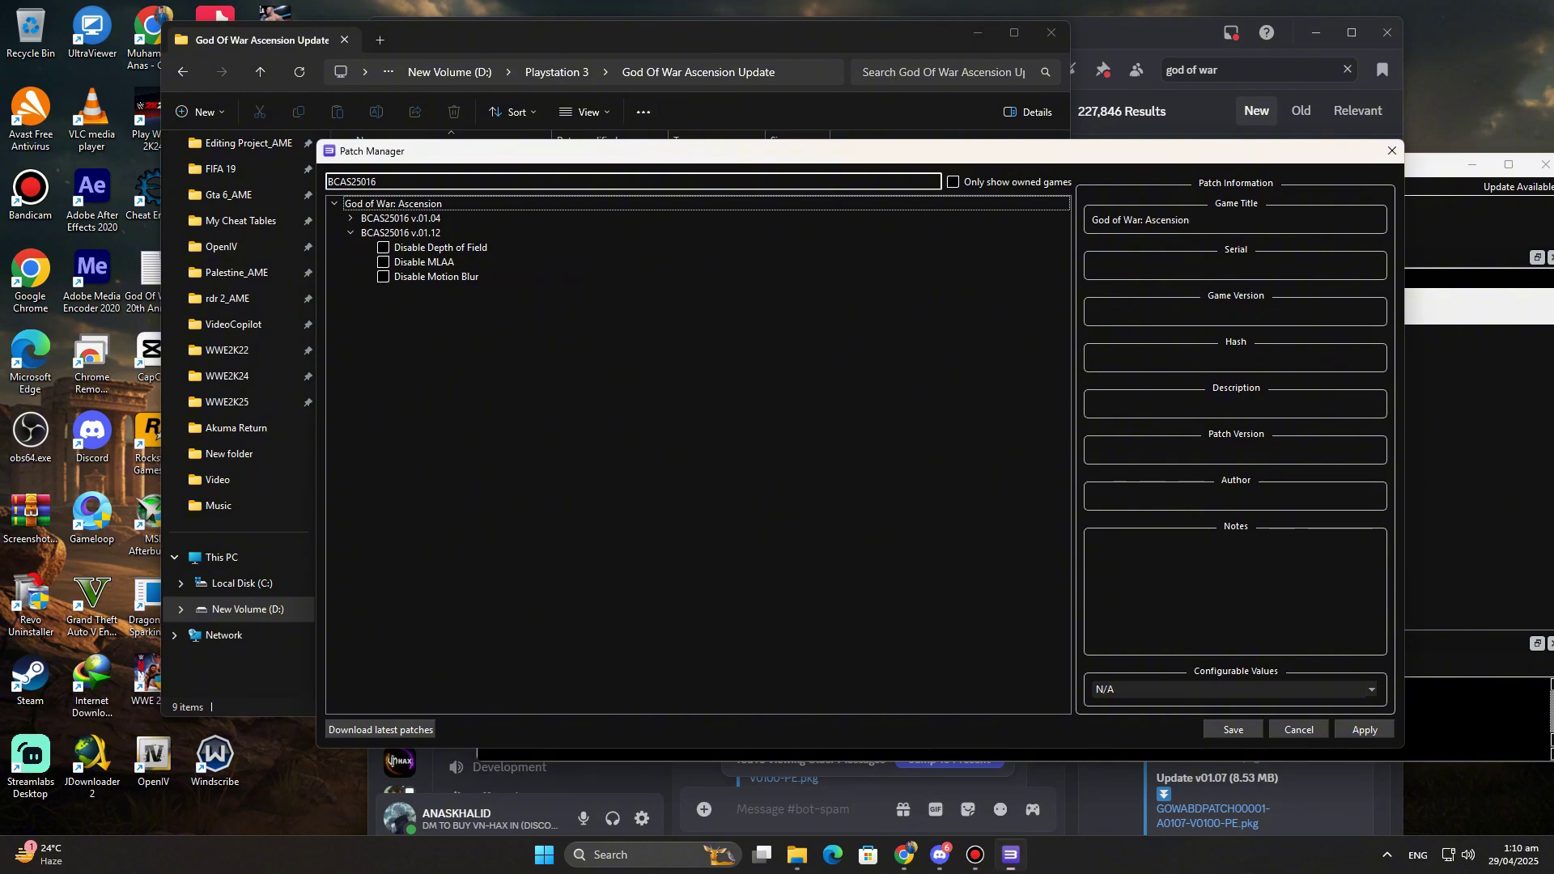
key(Down)
key(Down)
key(Down)
key(Down)
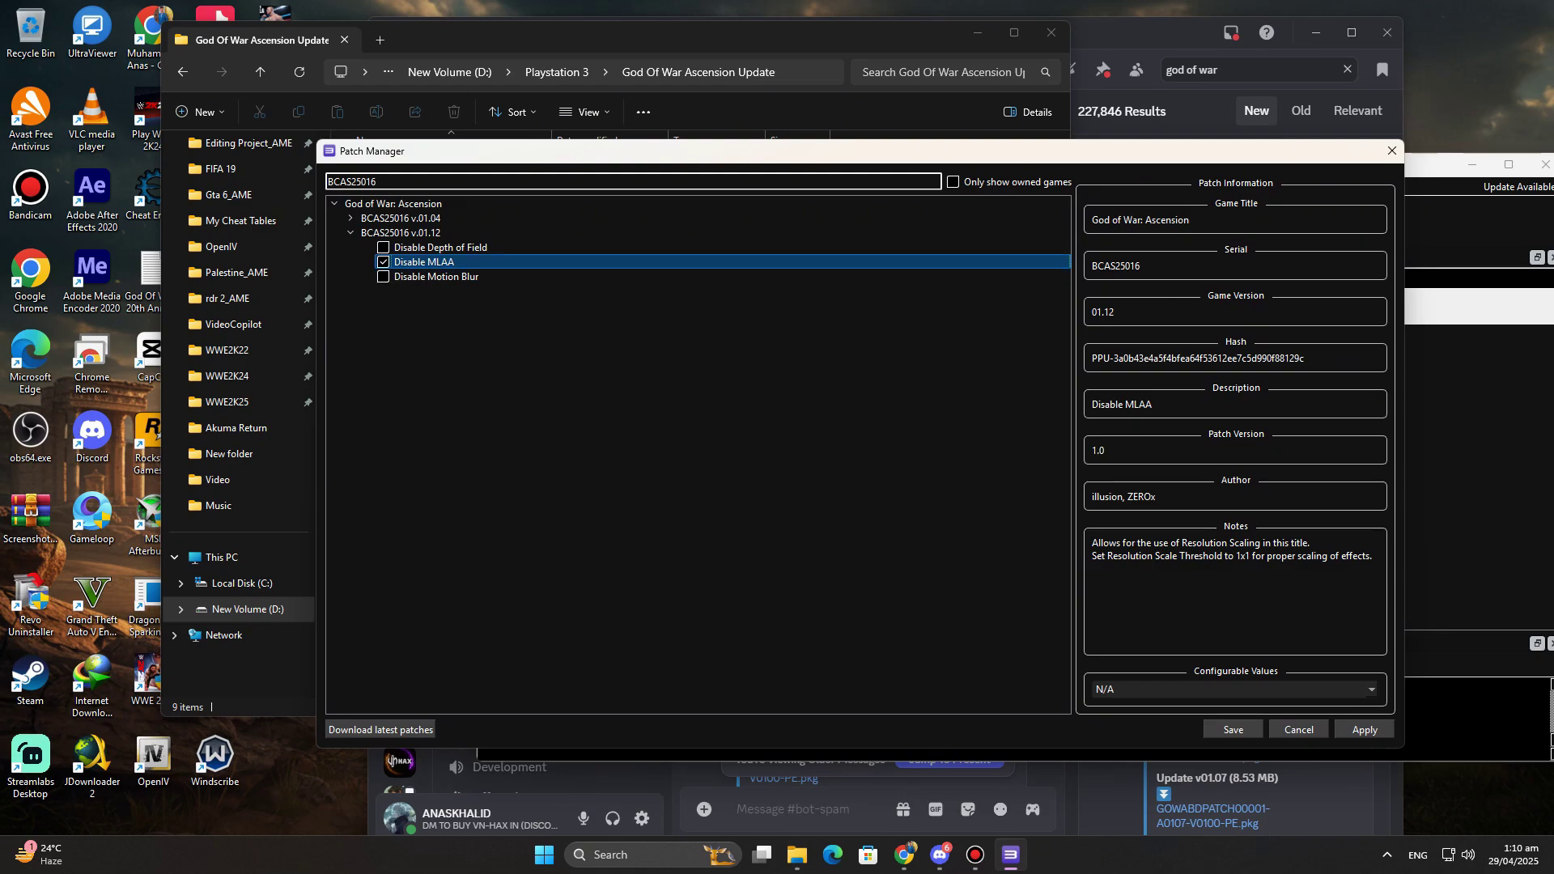
key(ctrl+s)
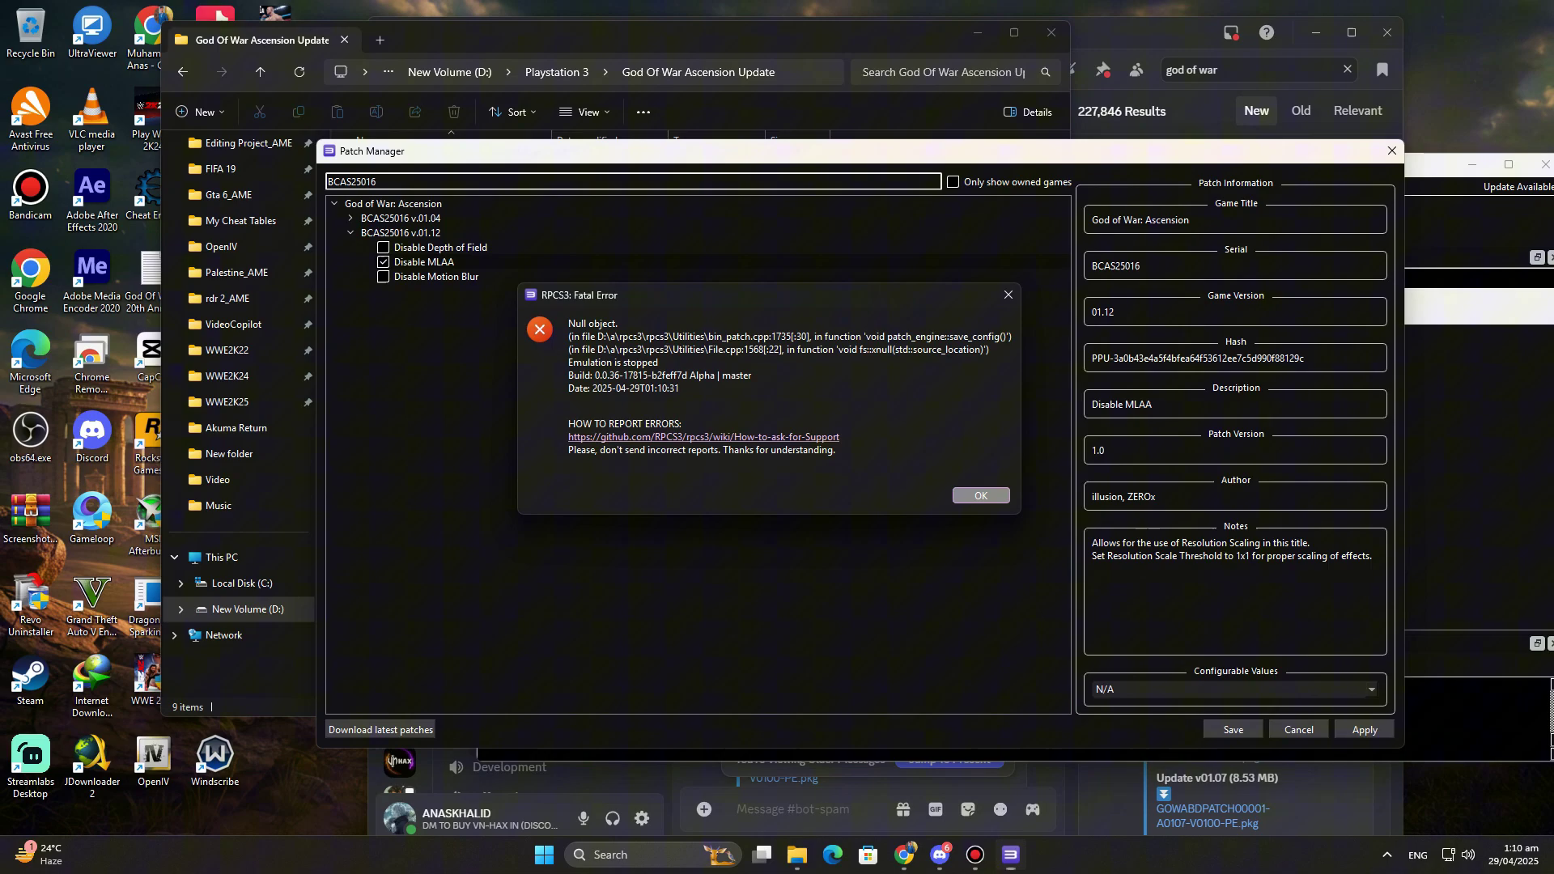
click(982, 496)
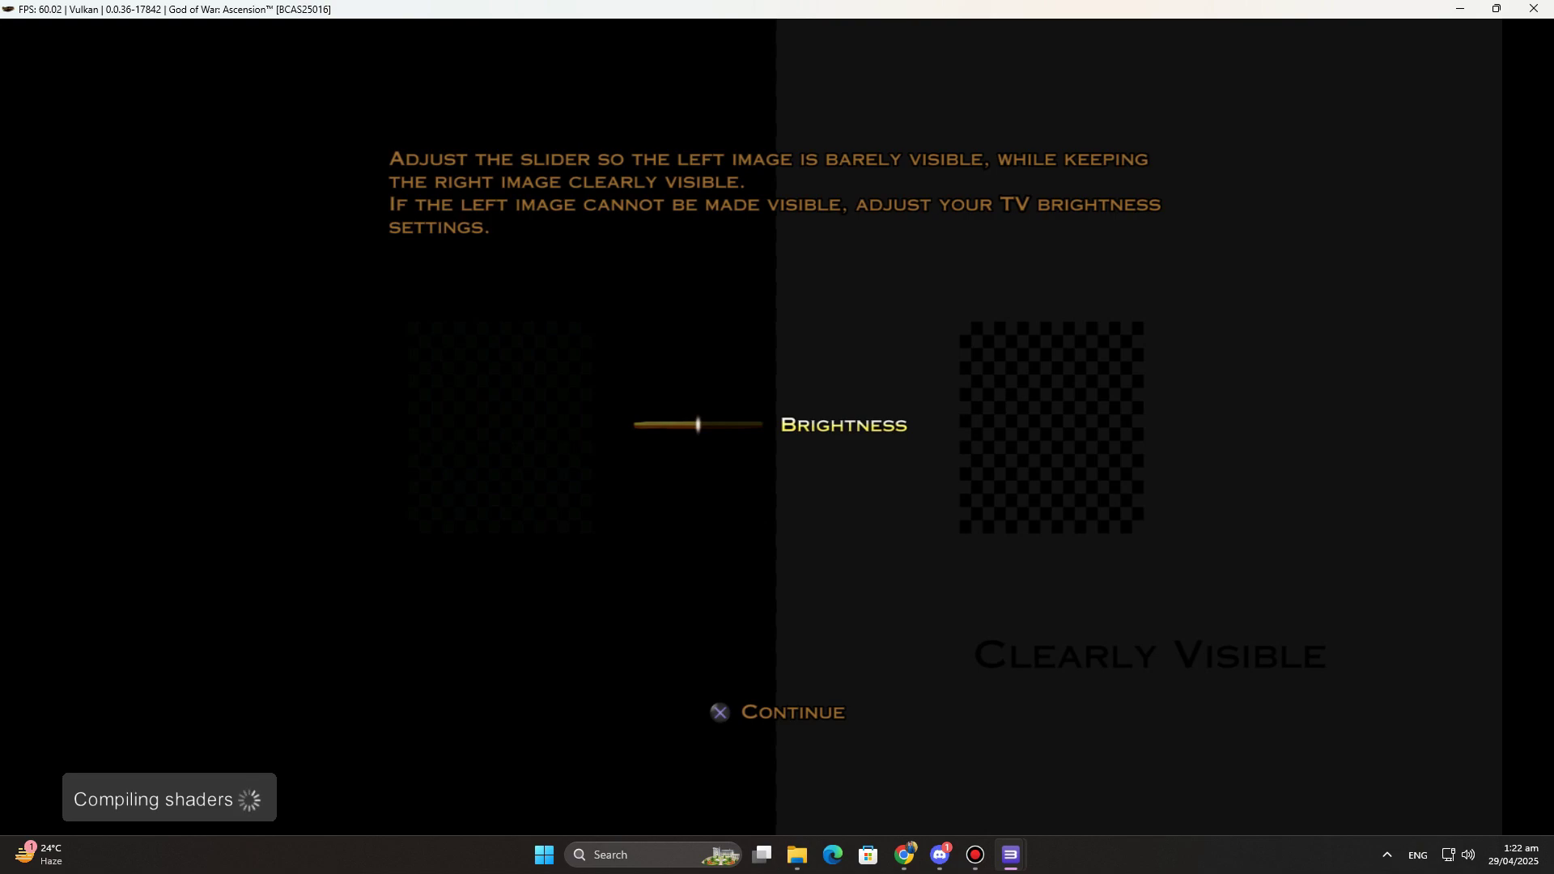
Step: Max out the in-game brightness, then exit fullscreen back to RPCS3's game list
key(Right)
key(Right)
key(Right)
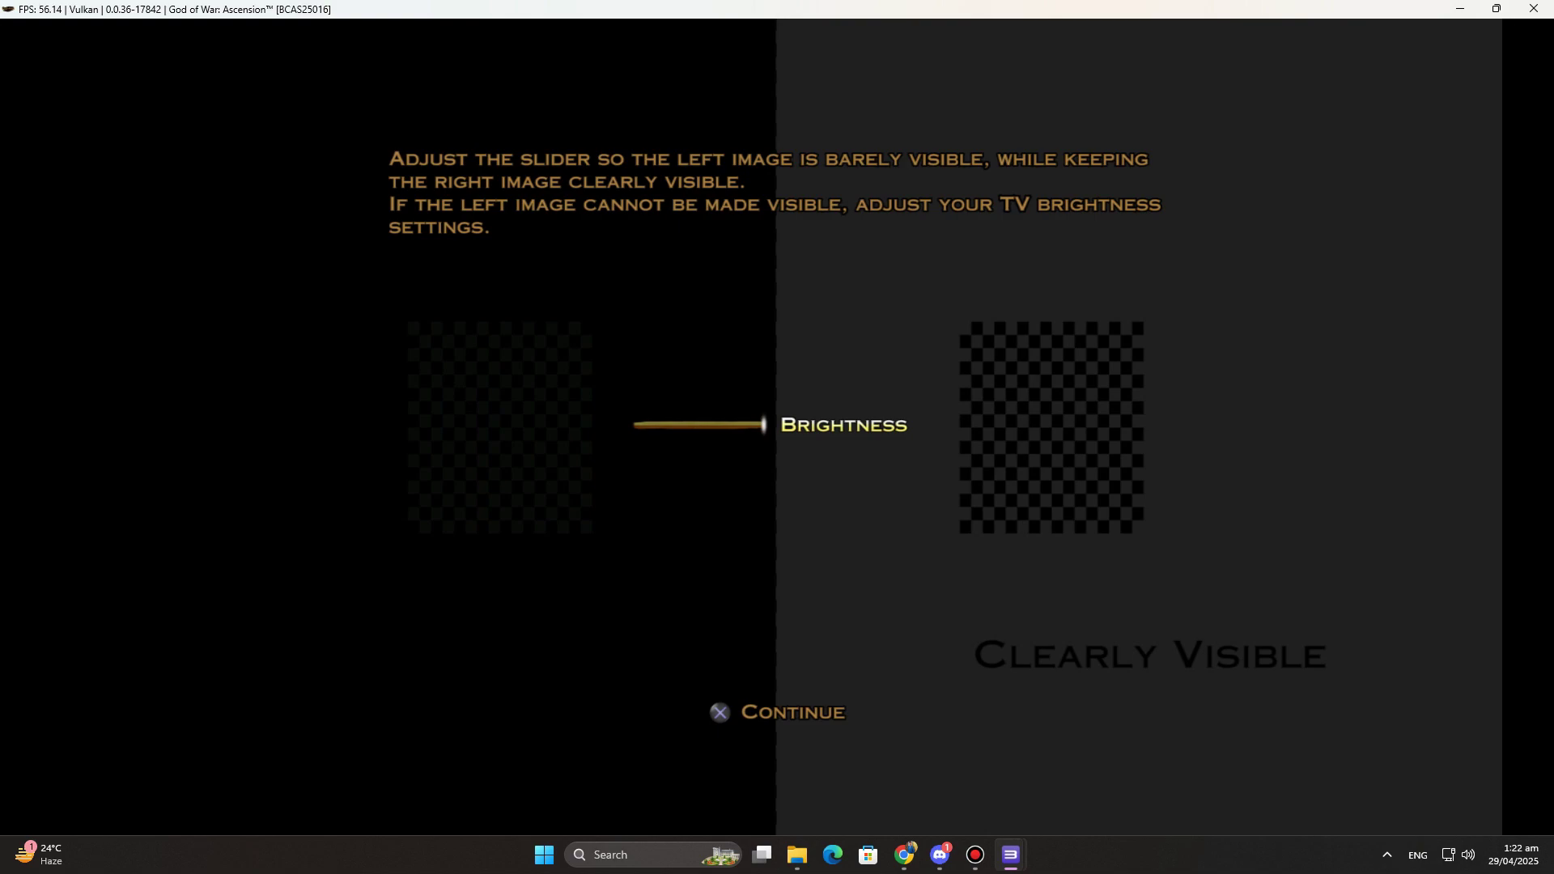
key(alt+Return)
key(alt+Tab)
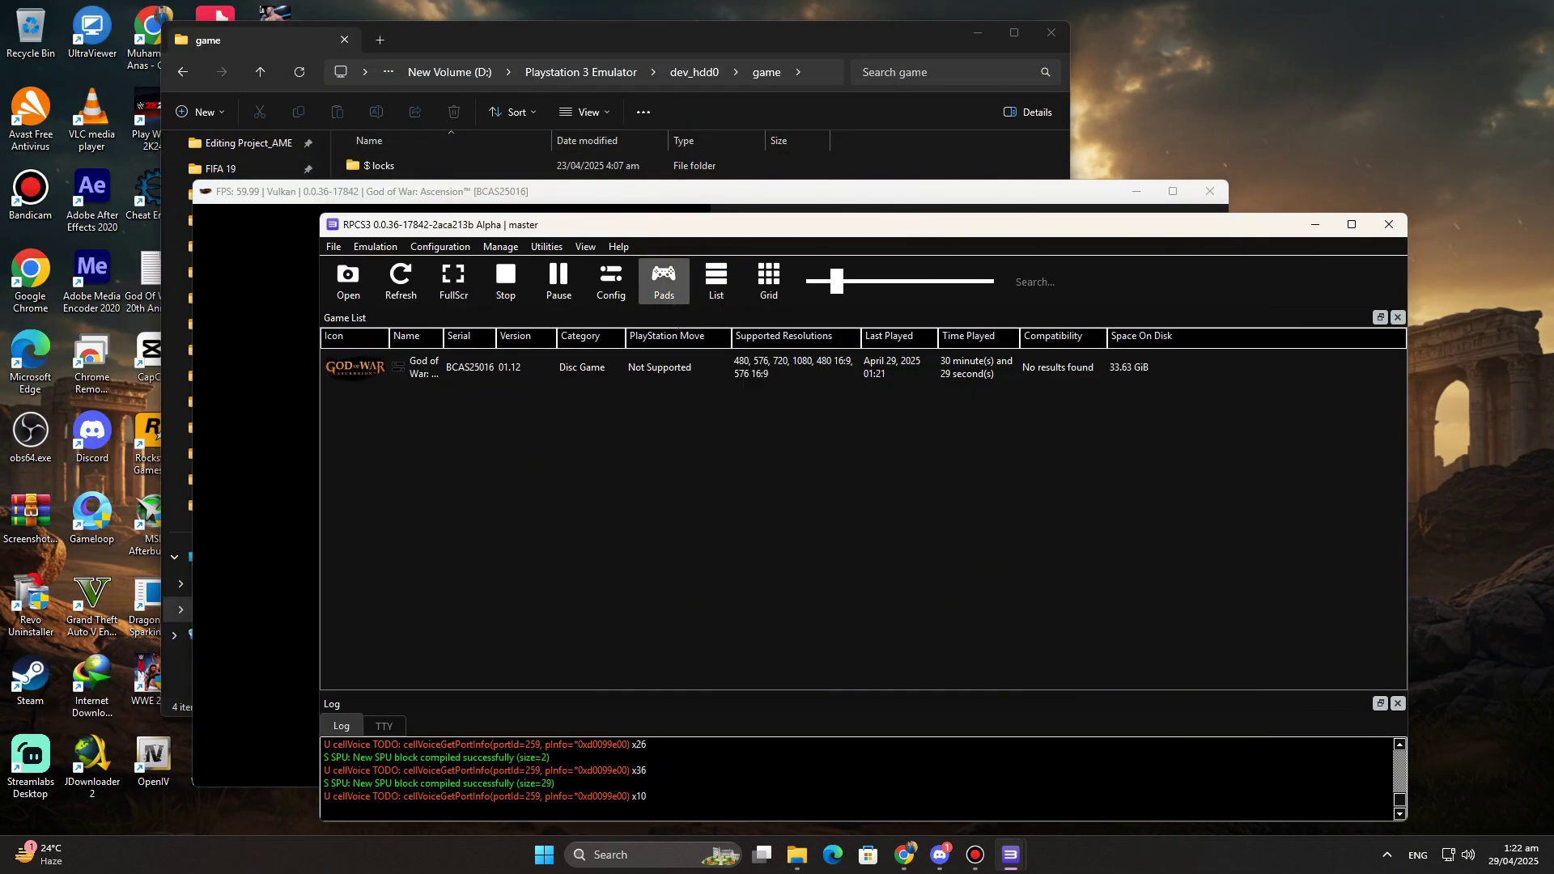
Step: In Gamepad Settings, map Triangle to S, Cross to Z, Circle to X, Square to A
click(664, 277)
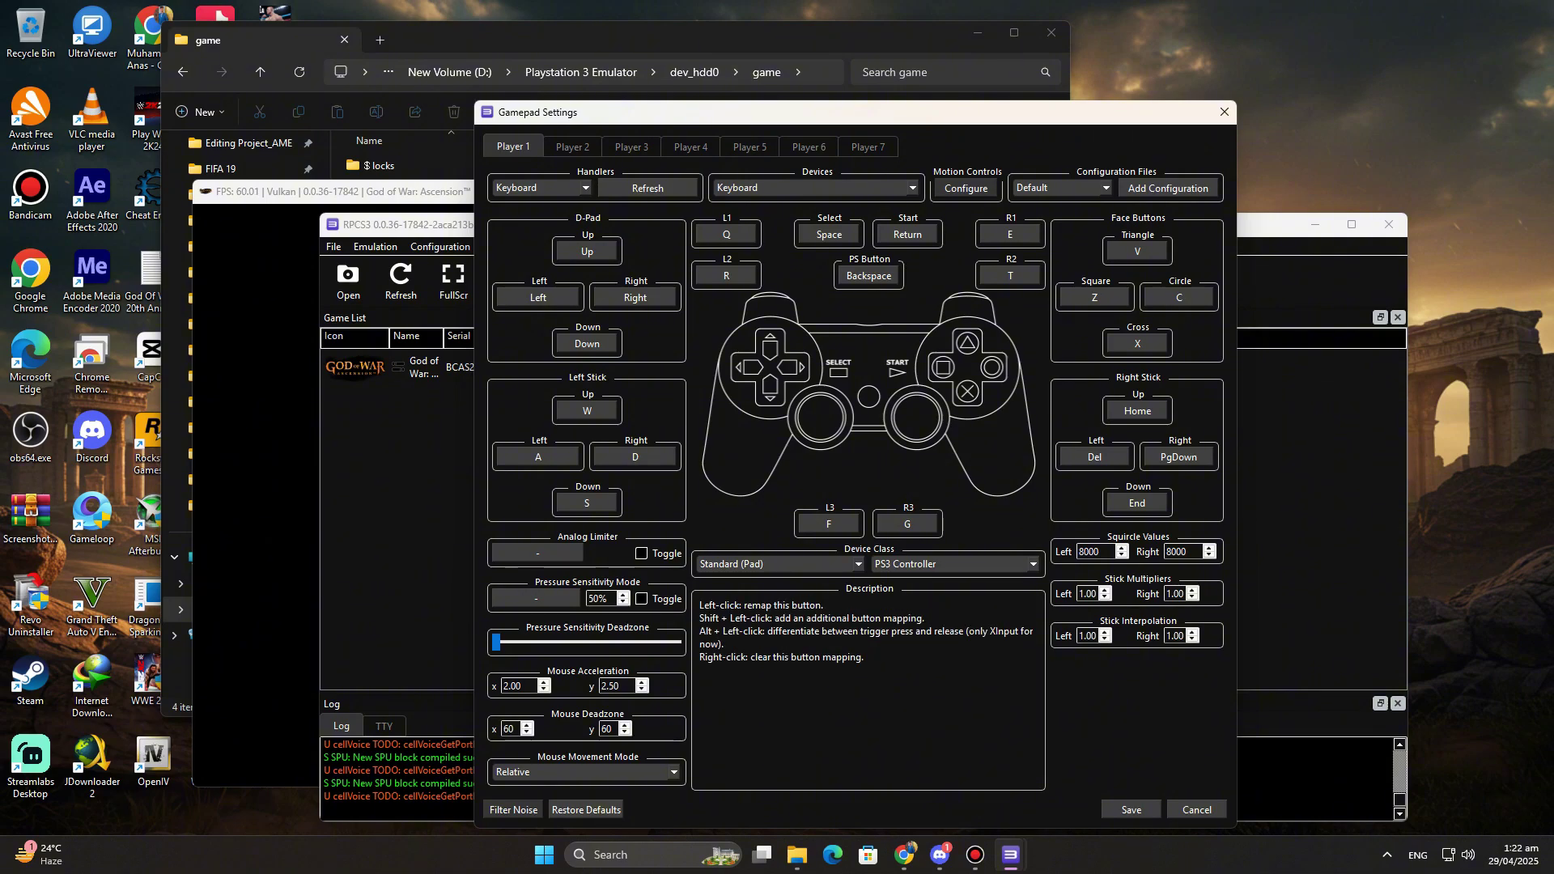
click(1137, 252)
key(s)
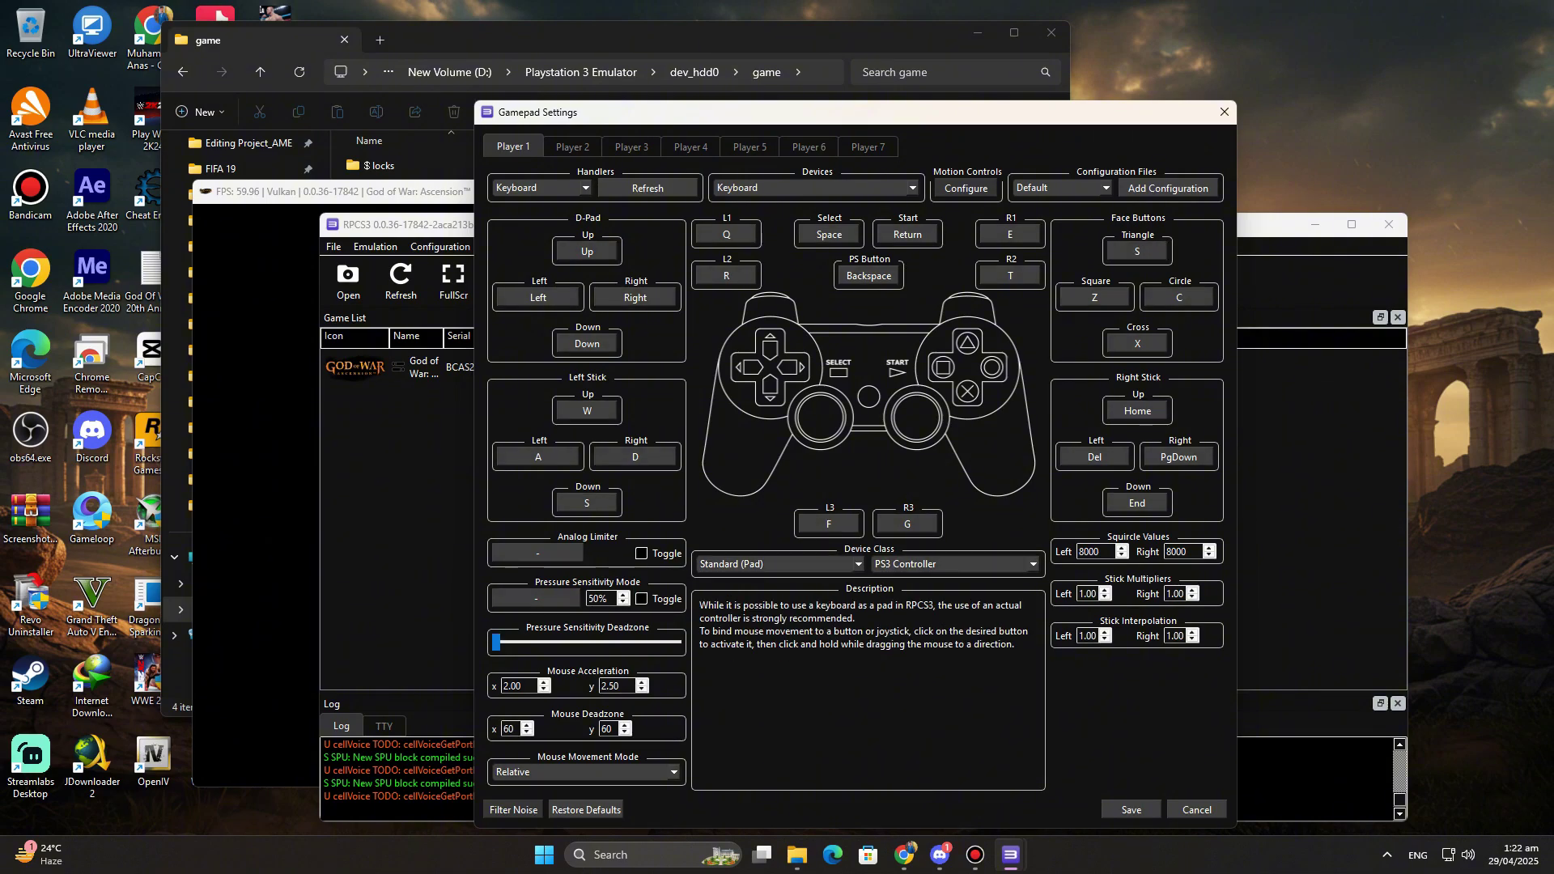
click(1138, 344)
key(z)
click(1179, 298)
key(x)
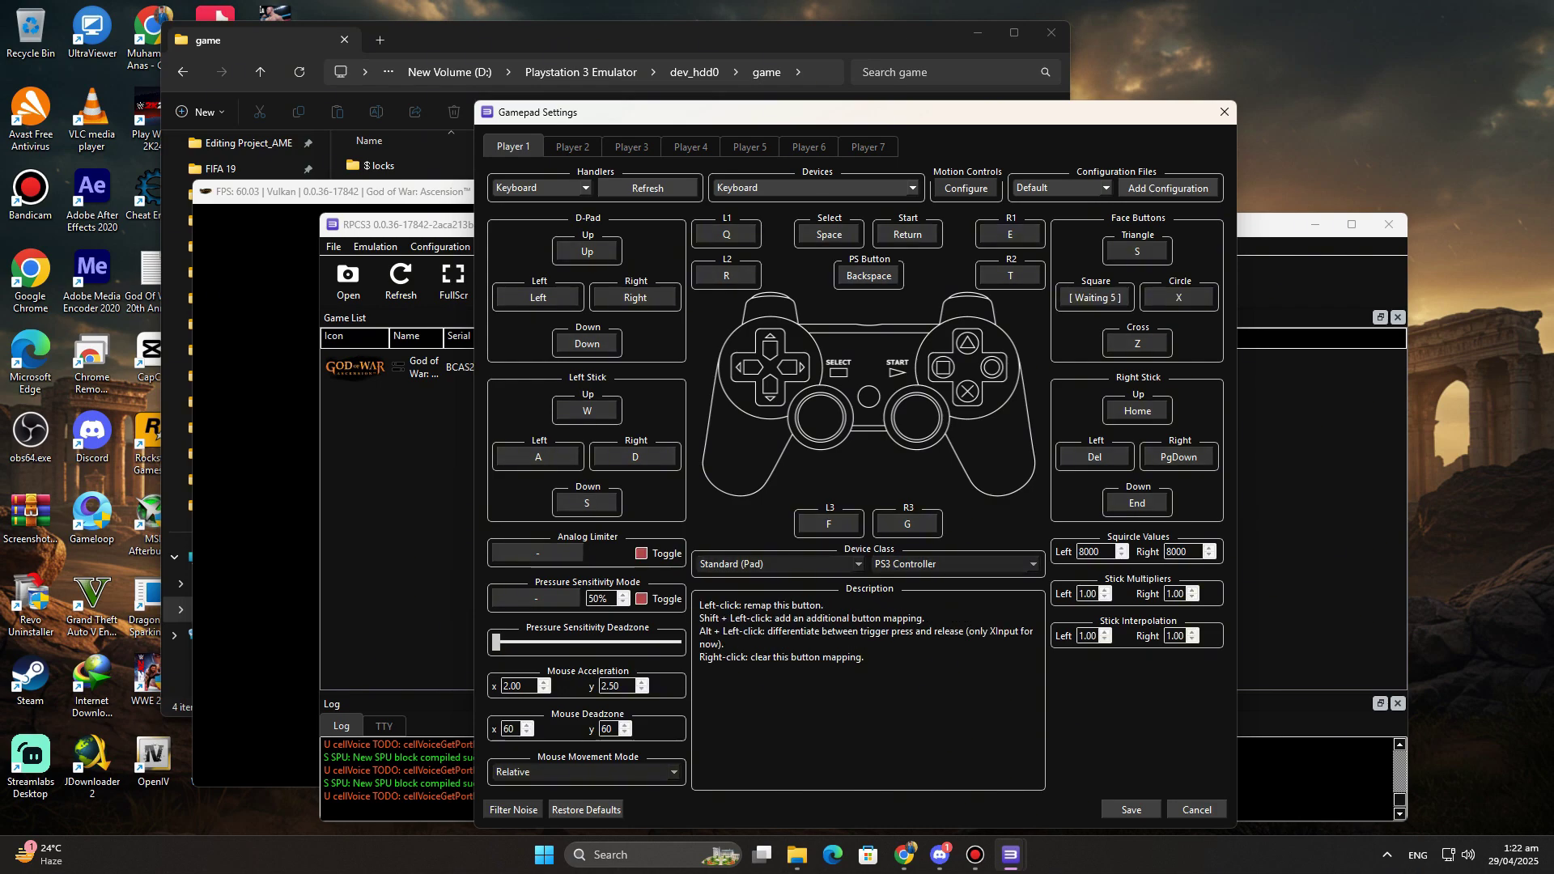
click(1094, 298)
key(a)
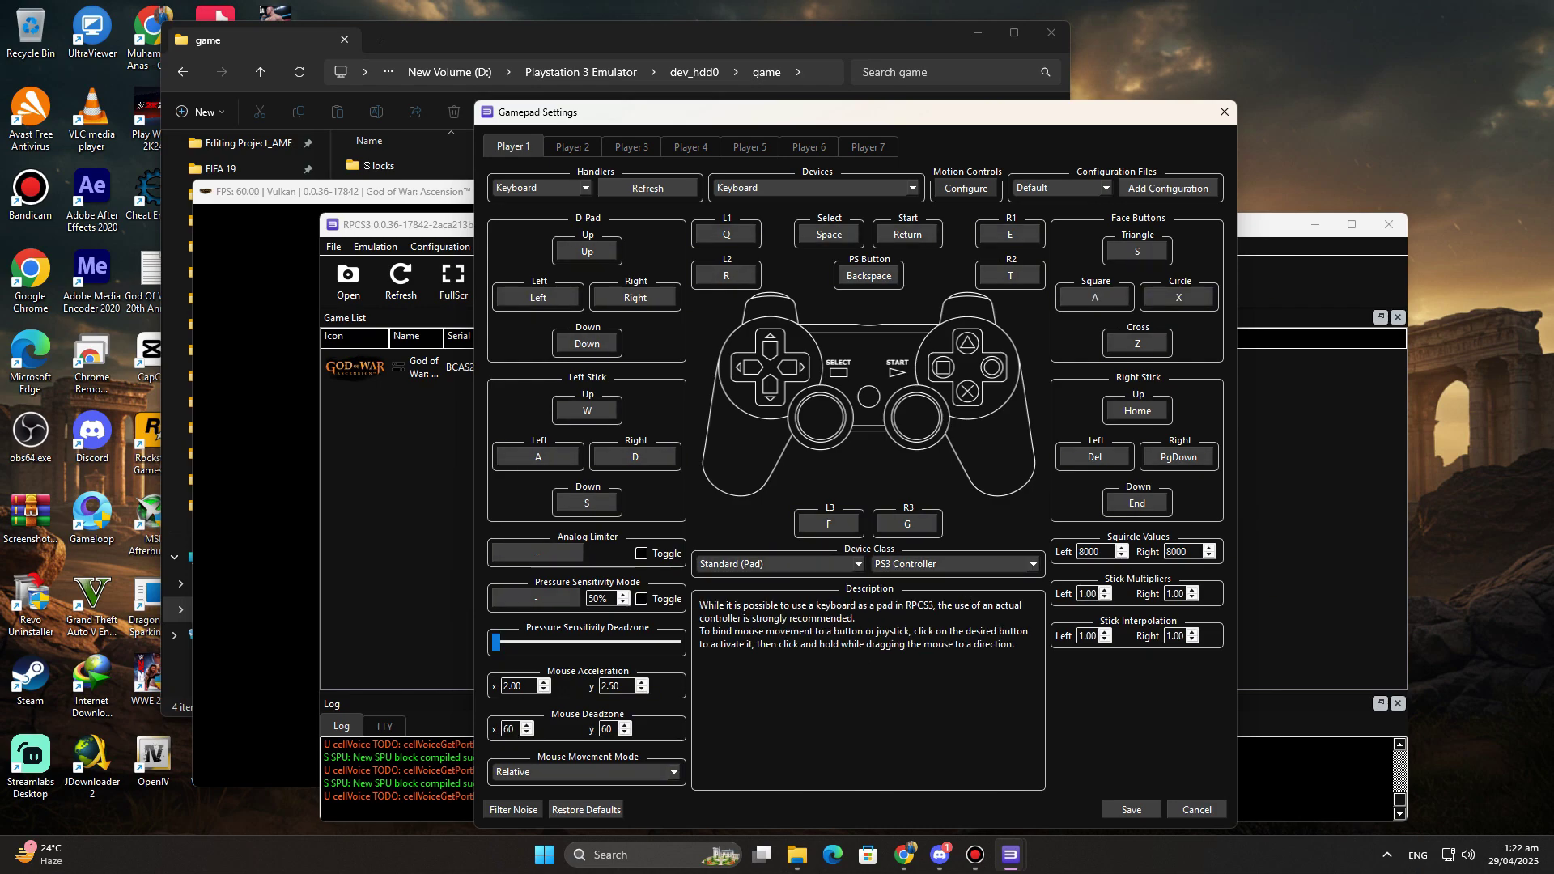
Step: Map Start to M, Select to N, L1 to Q, L2 to W, R1 to R
click(907, 234)
key(m)
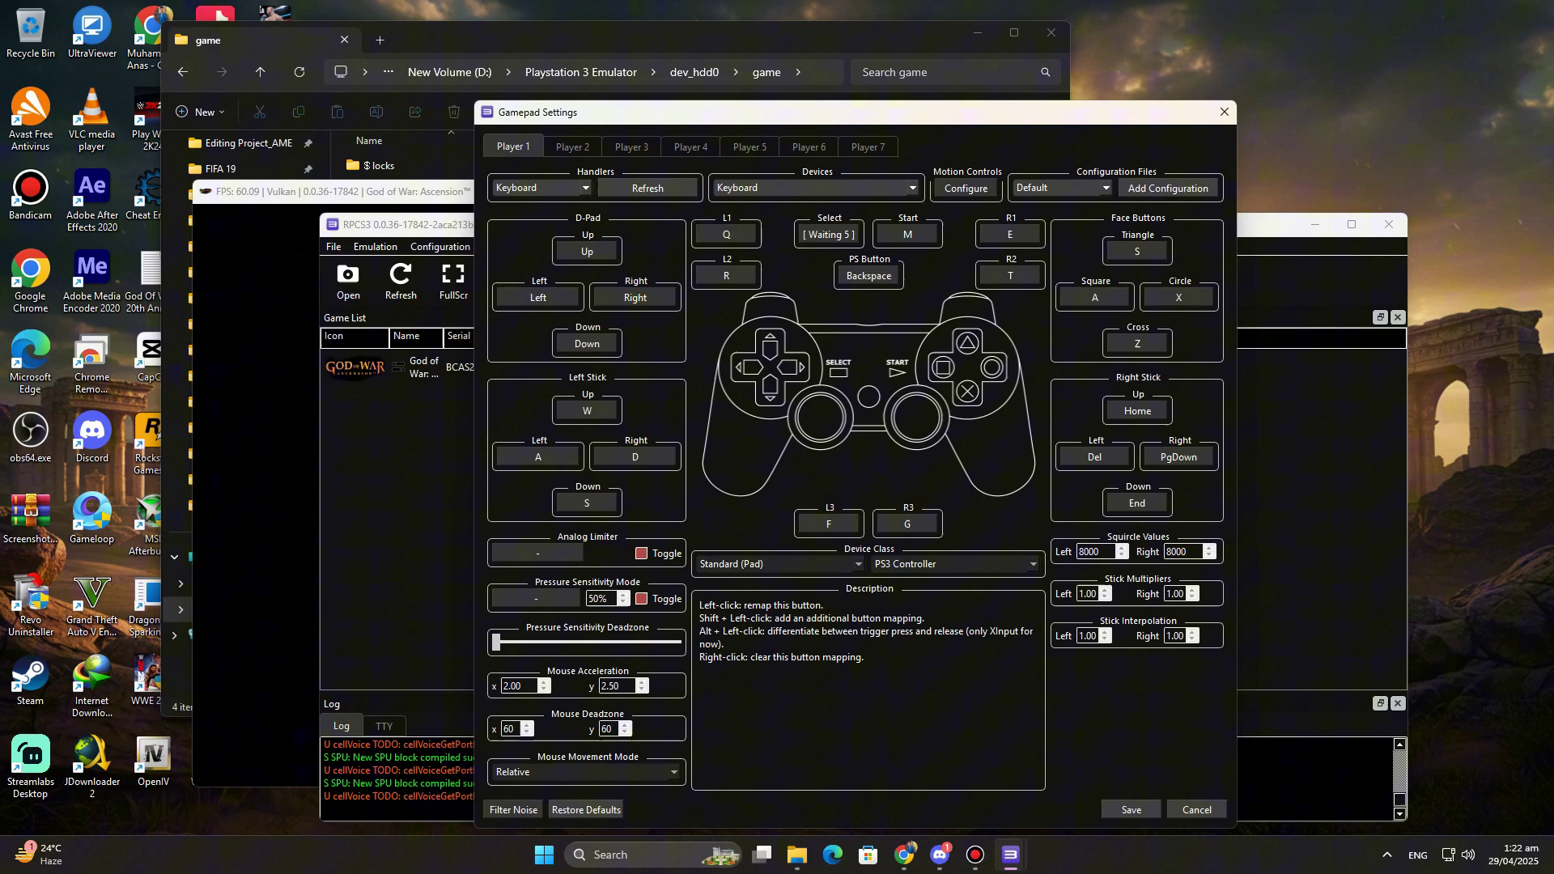
click(829, 235)
key(n)
click(727, 234)
key(q)
click(727, 277)
key(w)
click(1010, 234)
key(r)
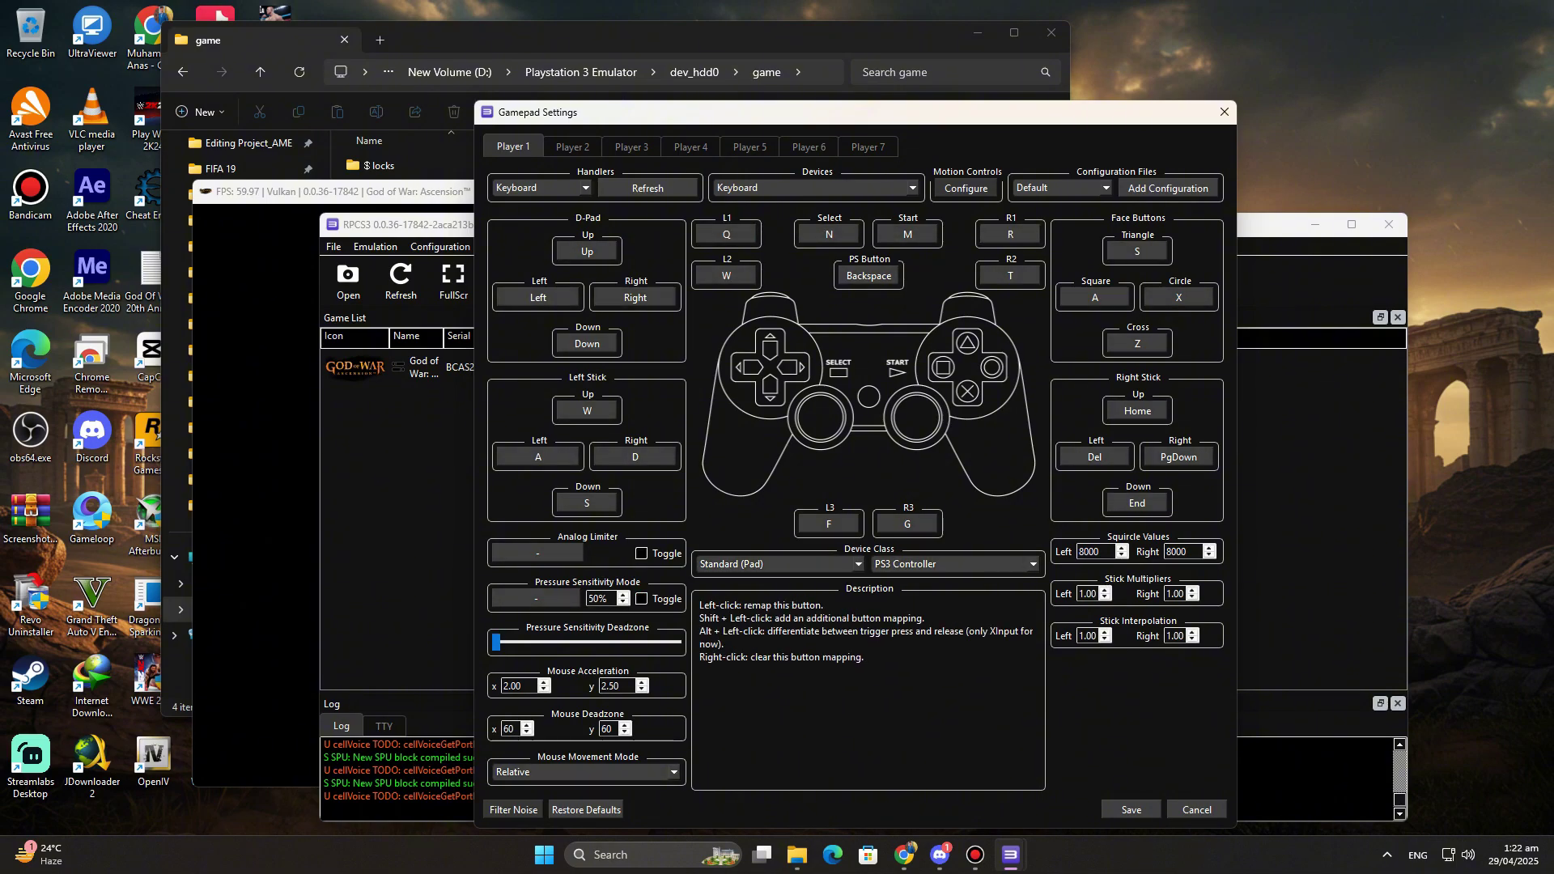
Step: Map L3 to E and R3 to left mouse, then save despite the duplicate-key warning
click(829, 524)
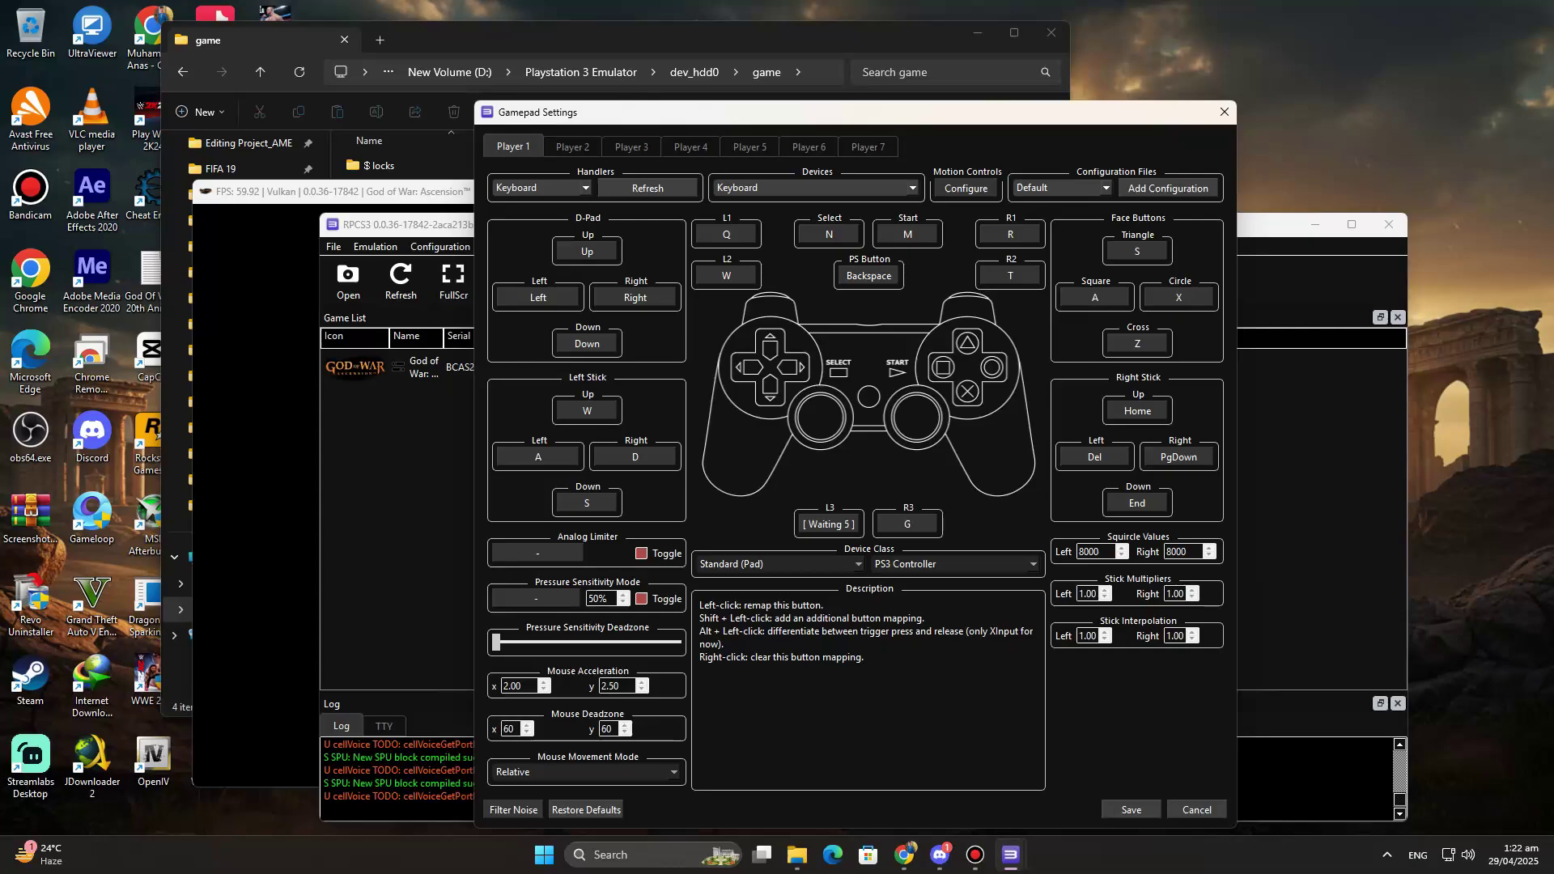
key(e)
click(907, 524)
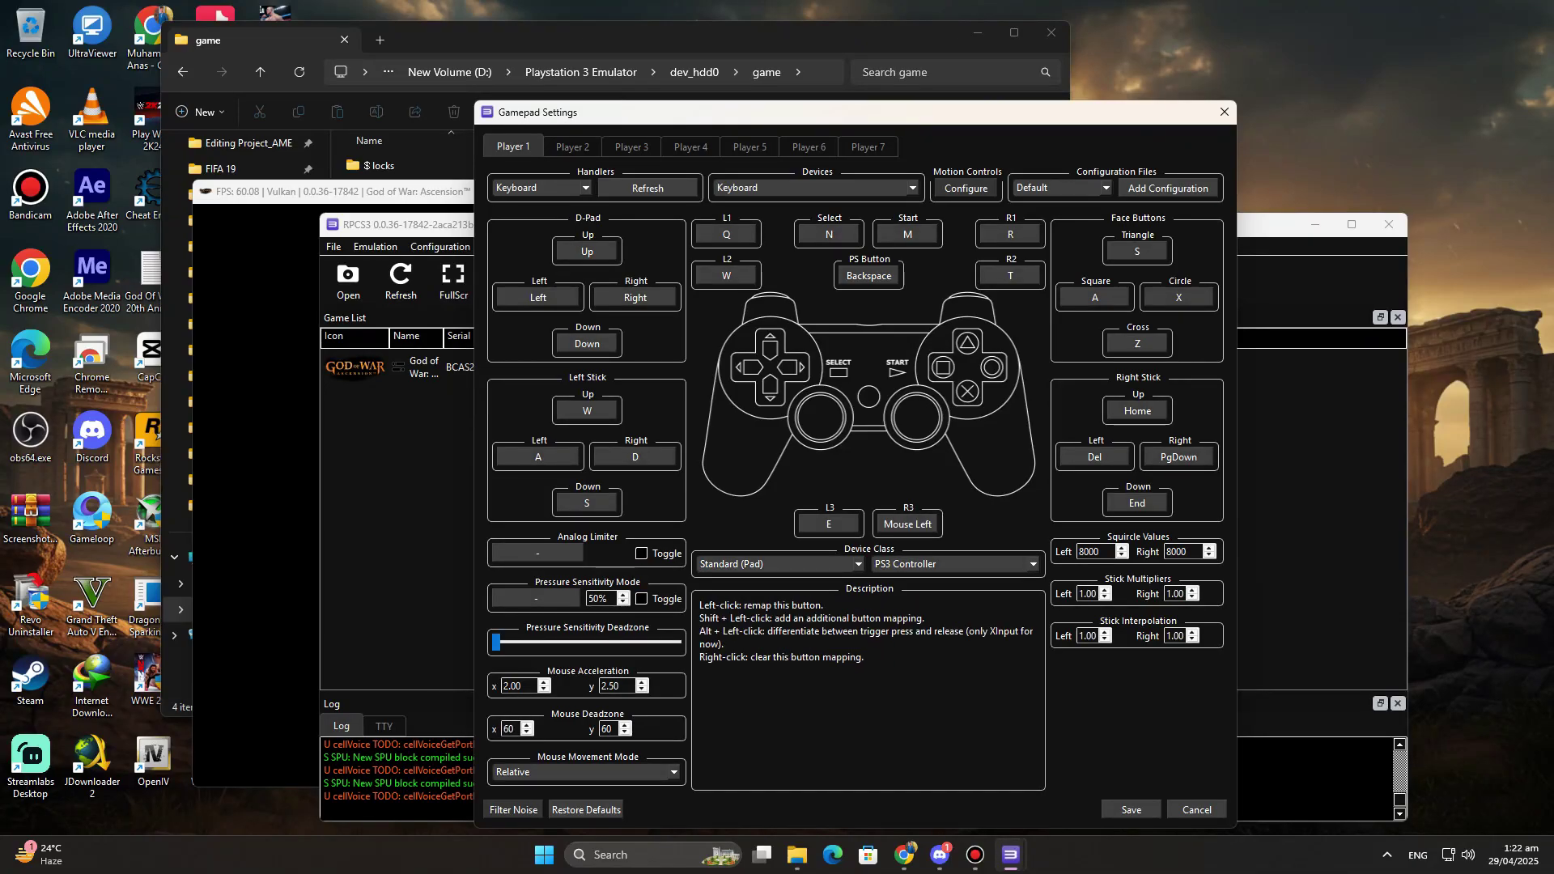
click(907, 524)
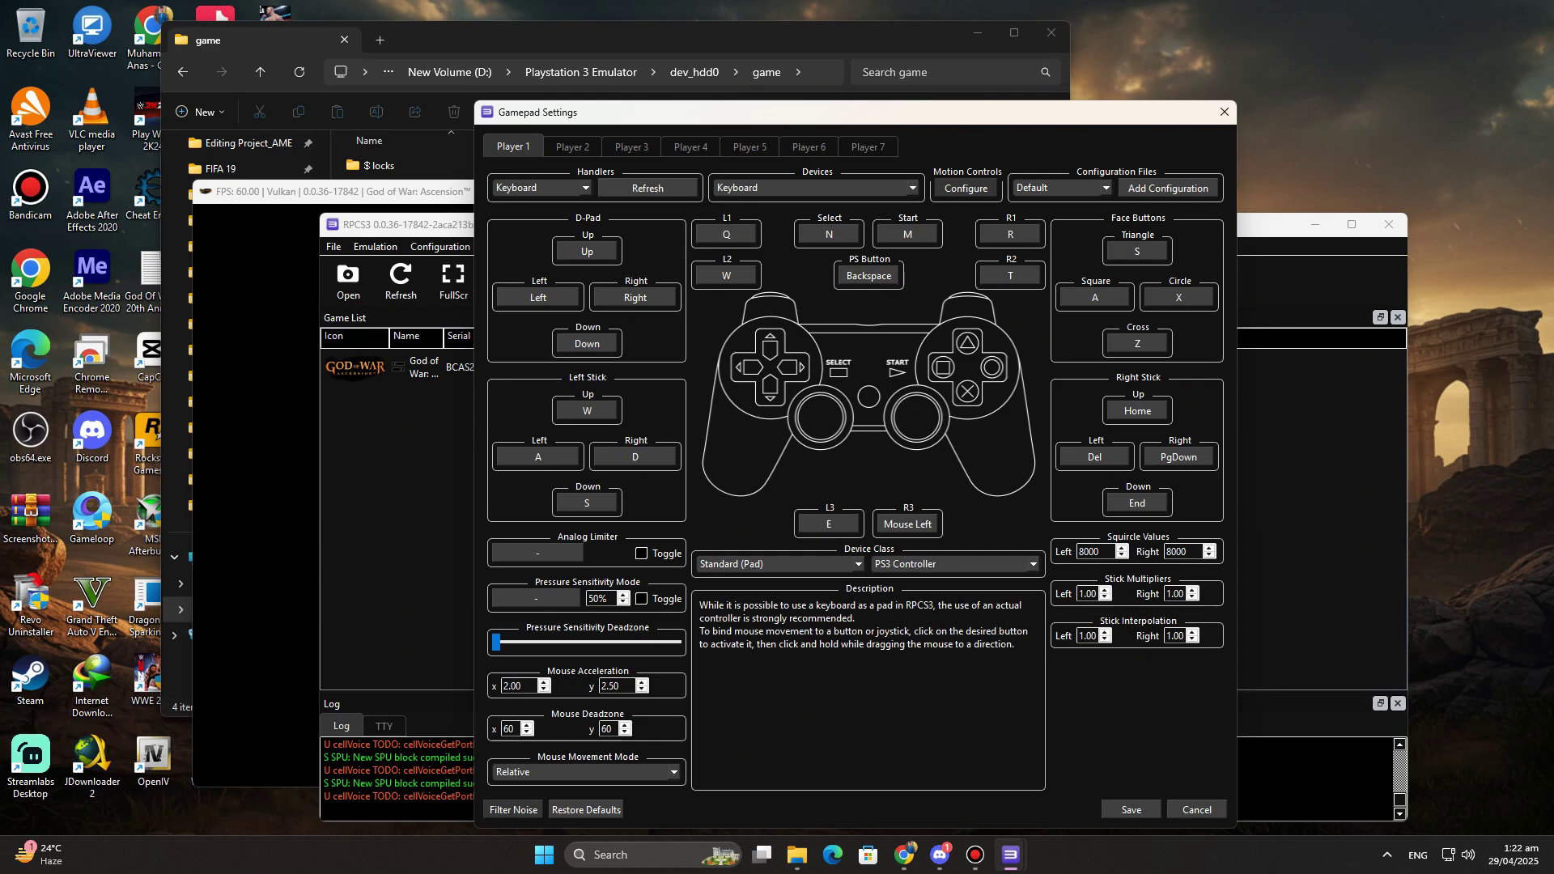
click(1131, 809)
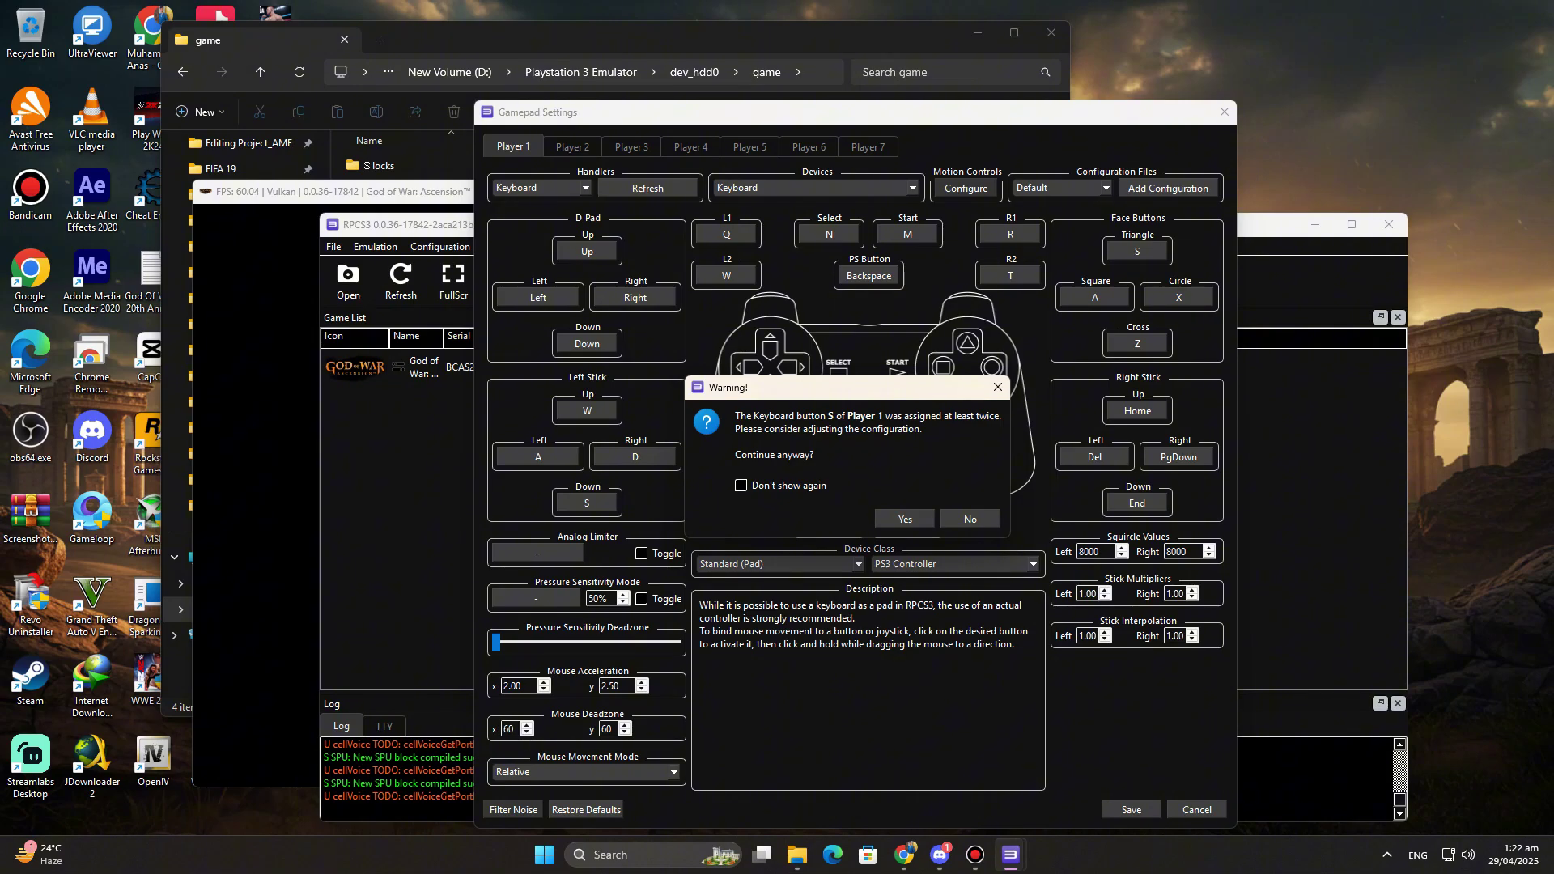
key(Return)
Step: Bring the game window forward, maximize it, and accept the brightness setting
key(alt+Tab)
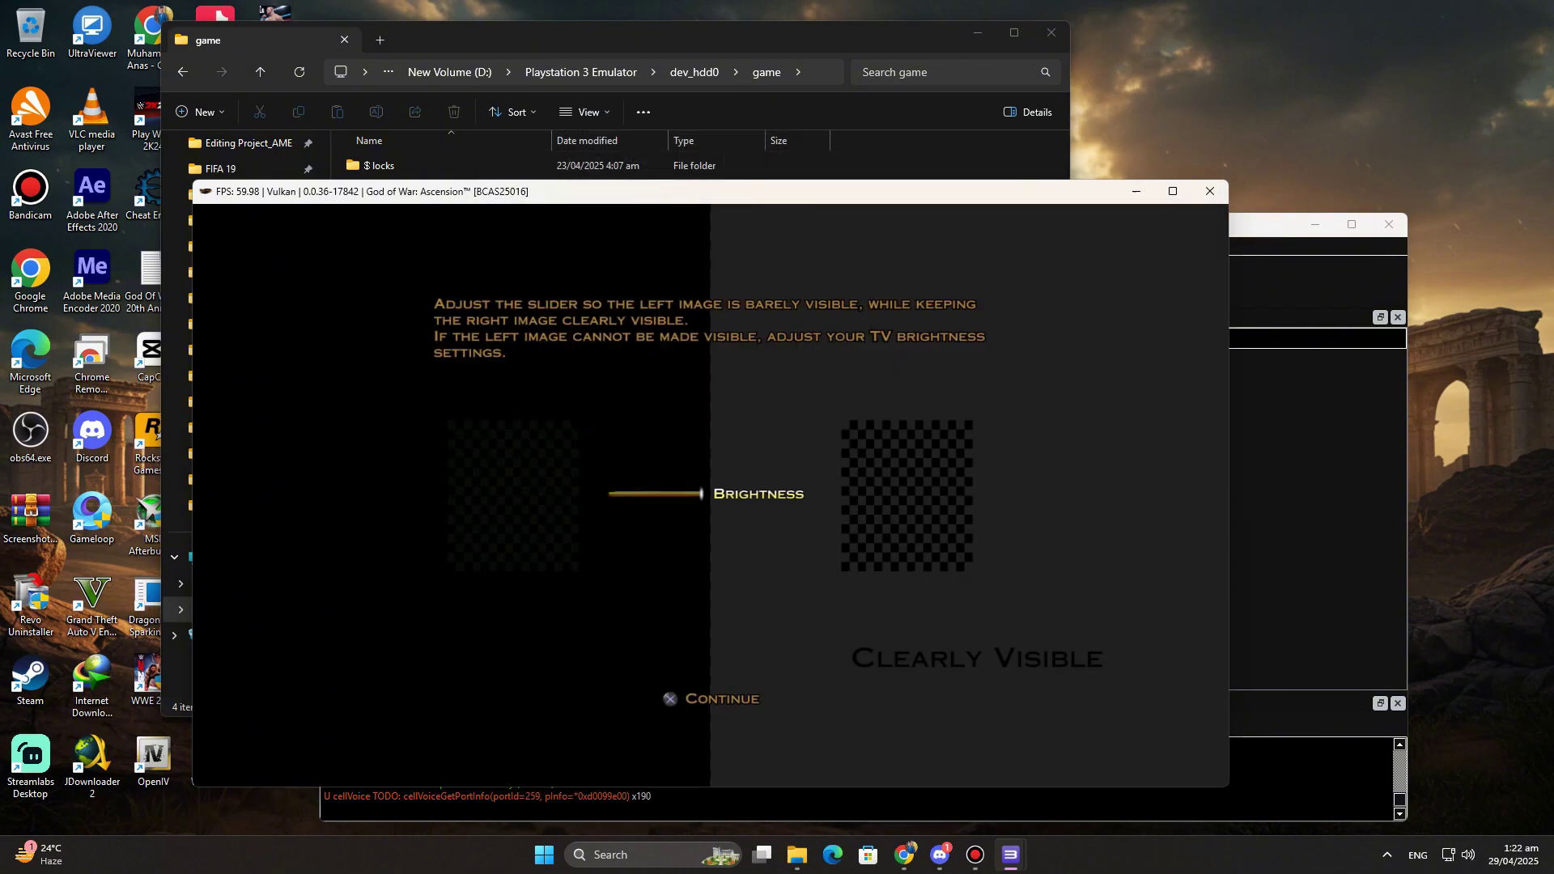
click(1174, 191)
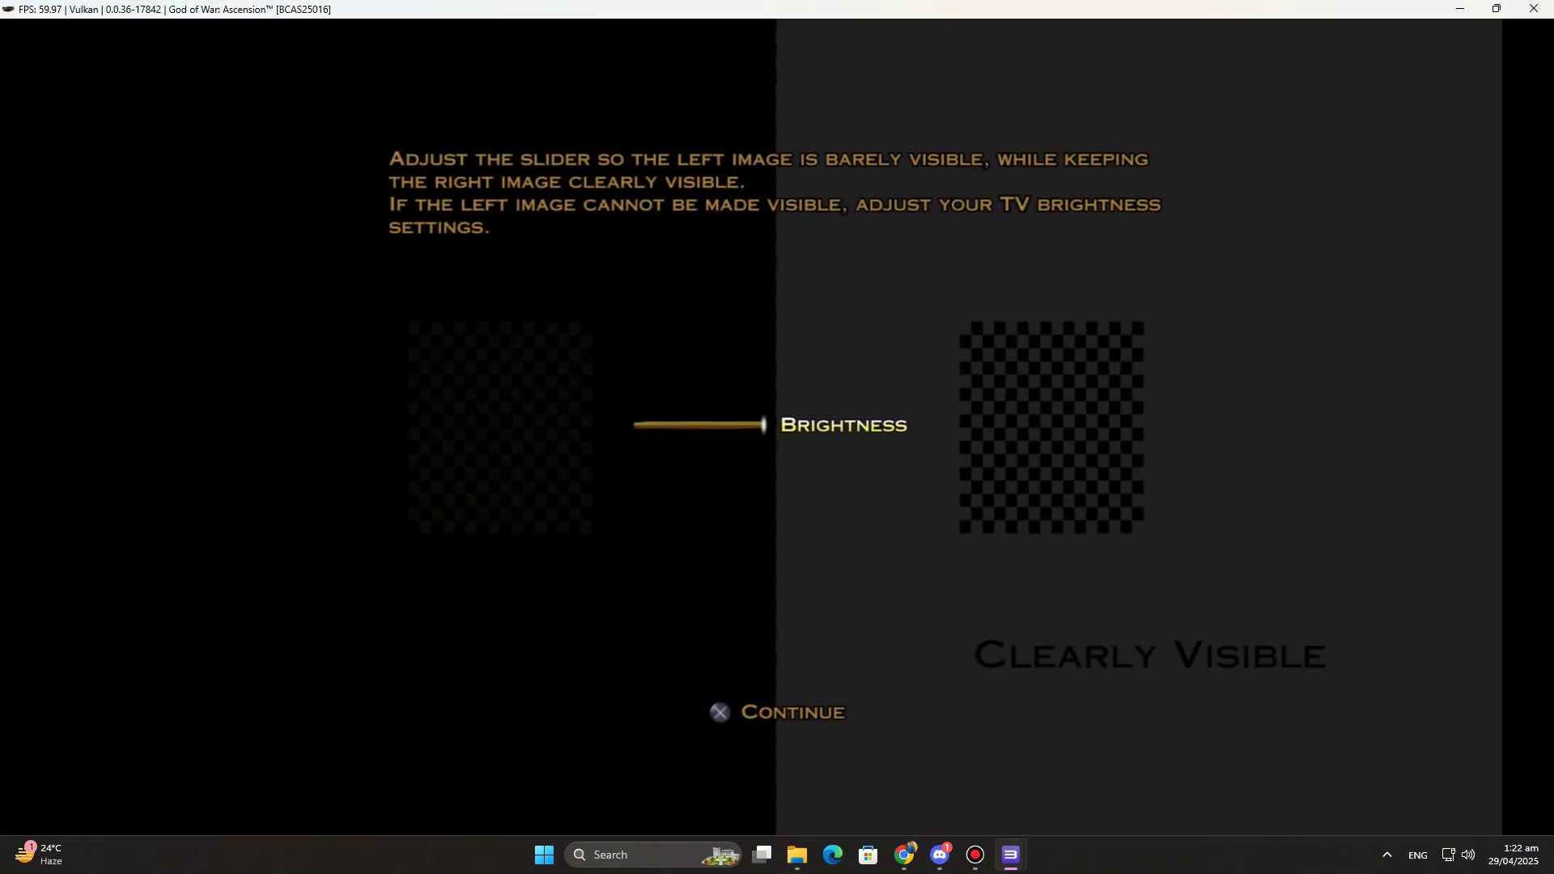
key(Return)
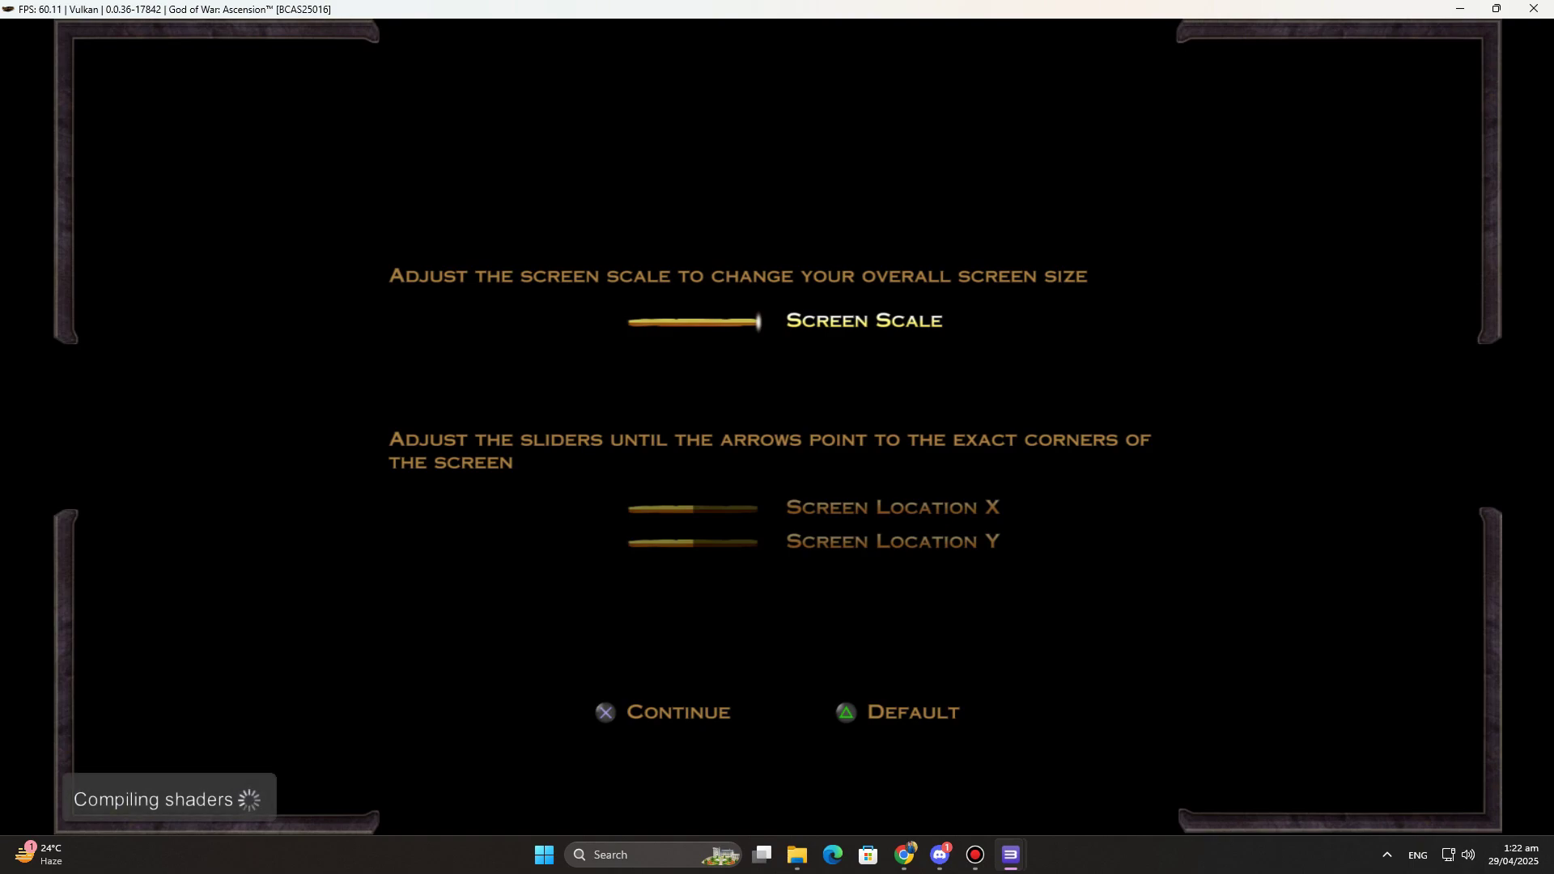
Step: Nudge Screen Location X slightly right and raise Screen Scale to maximum
key(Down)
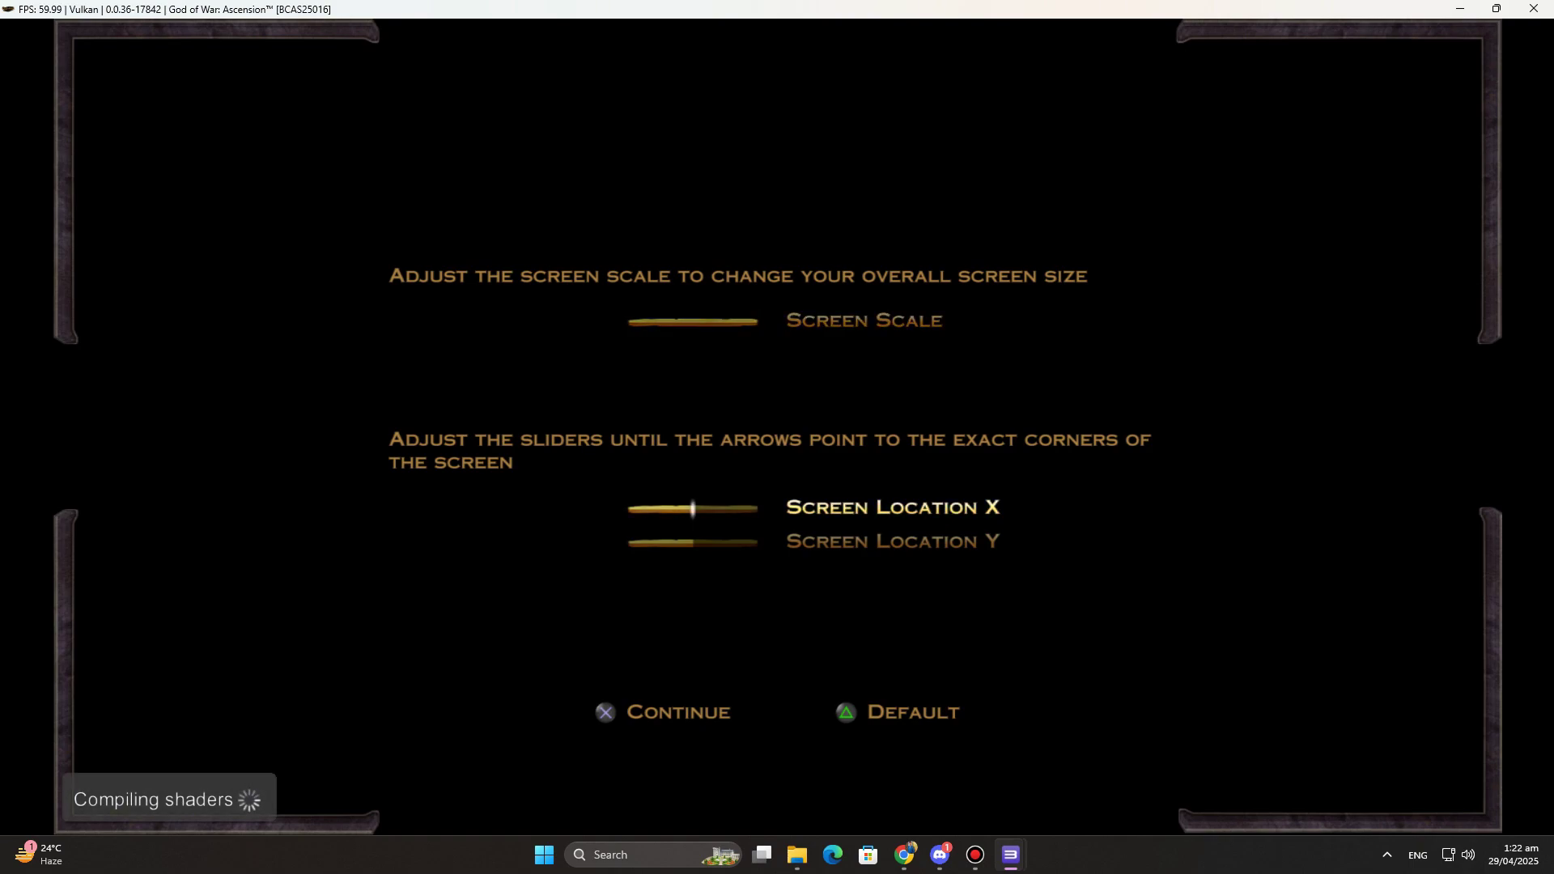
key(Up)
key(Down)
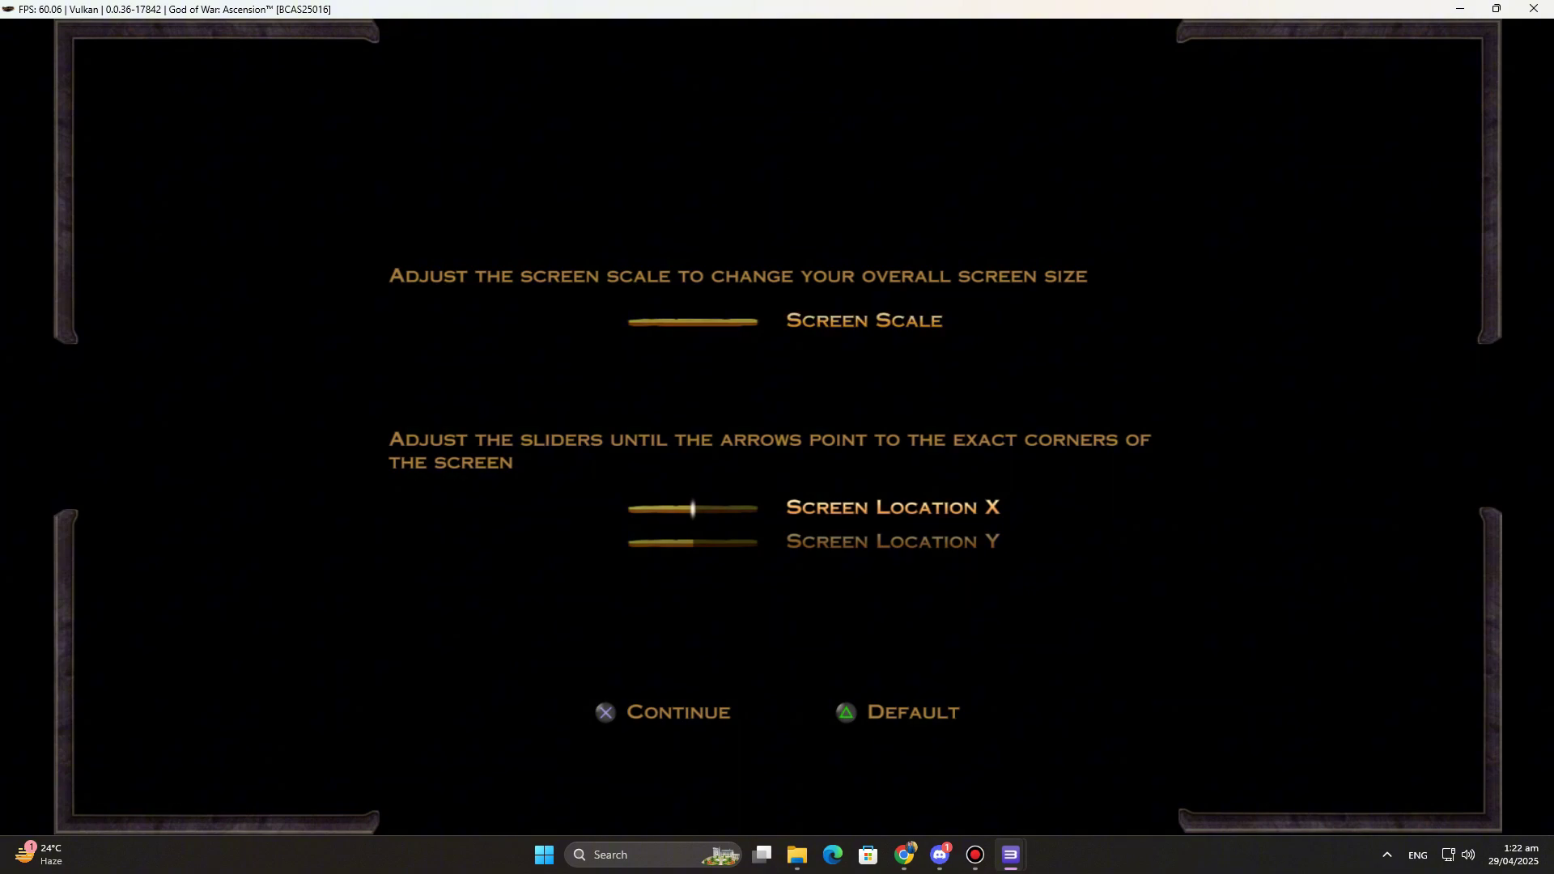
key(Right)
key(Left)
key(Left)
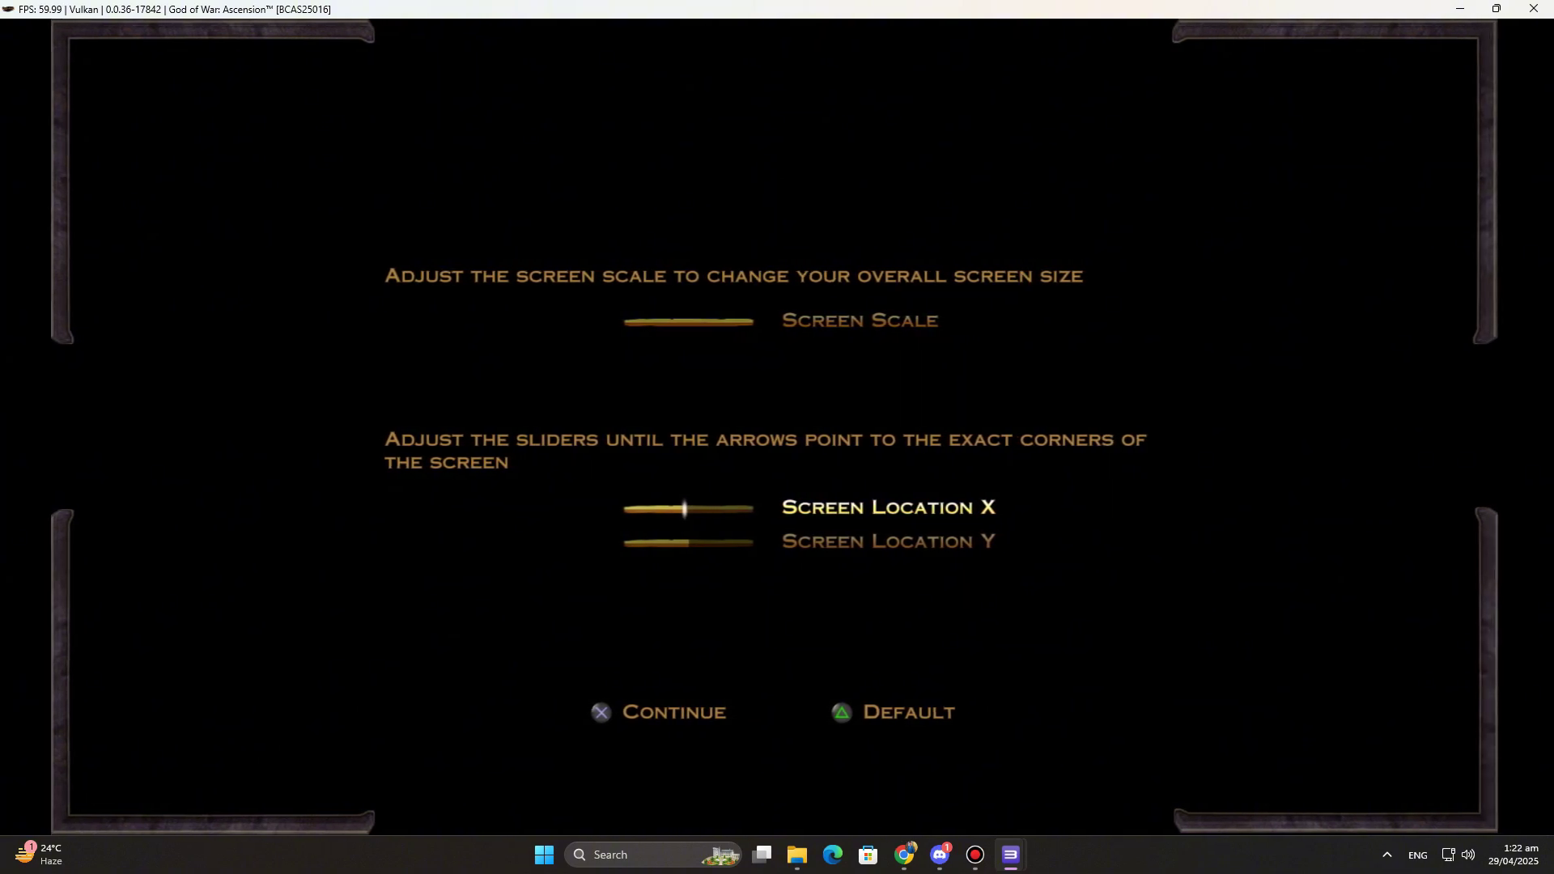
key(Right)
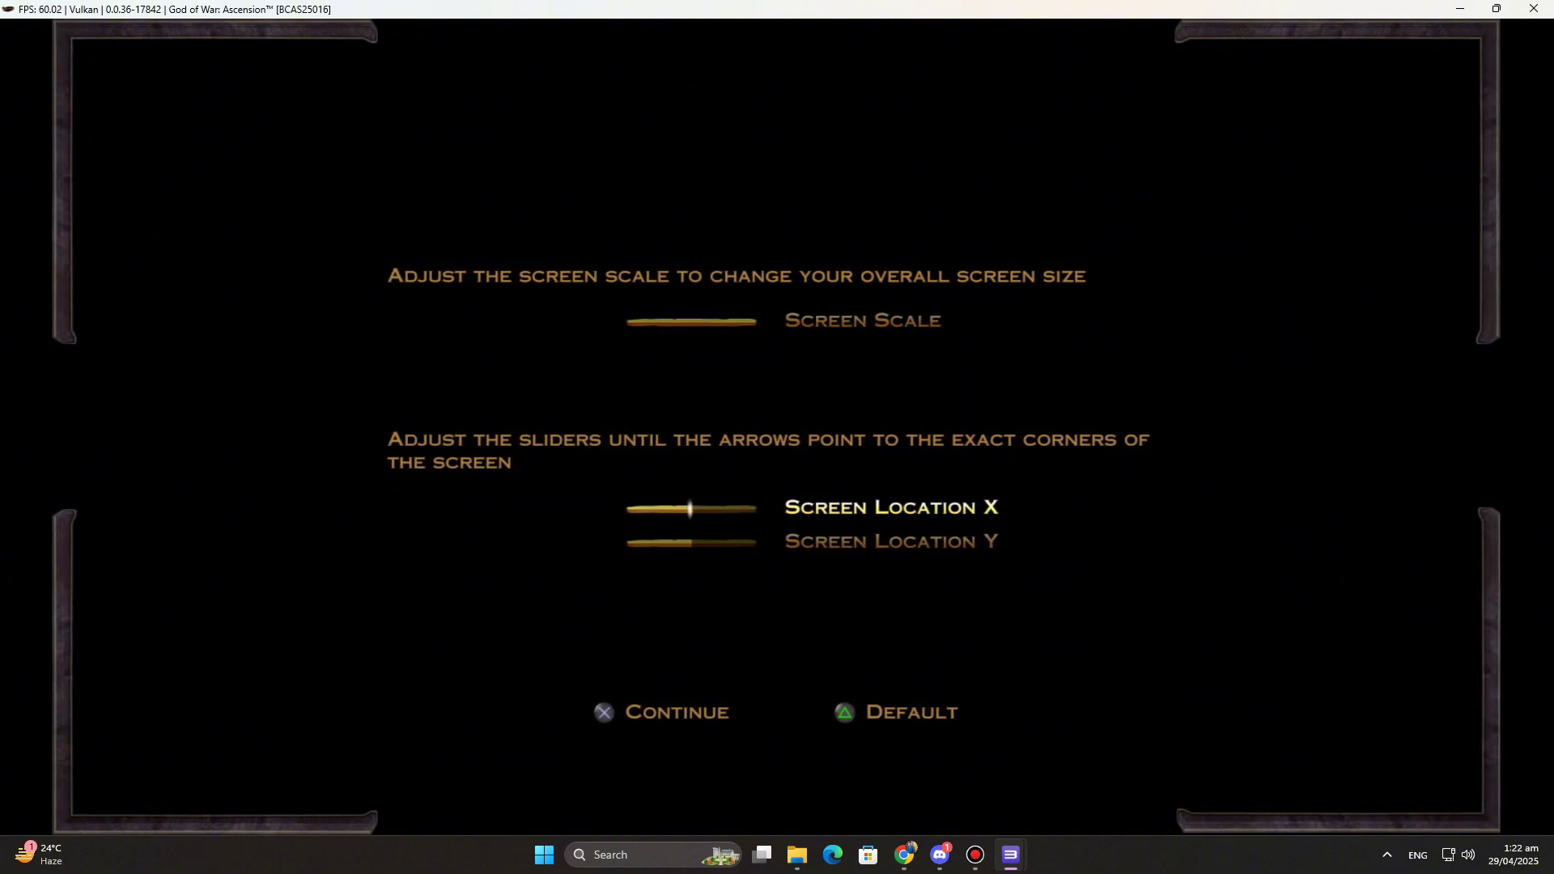
key(Up)
key(Right)
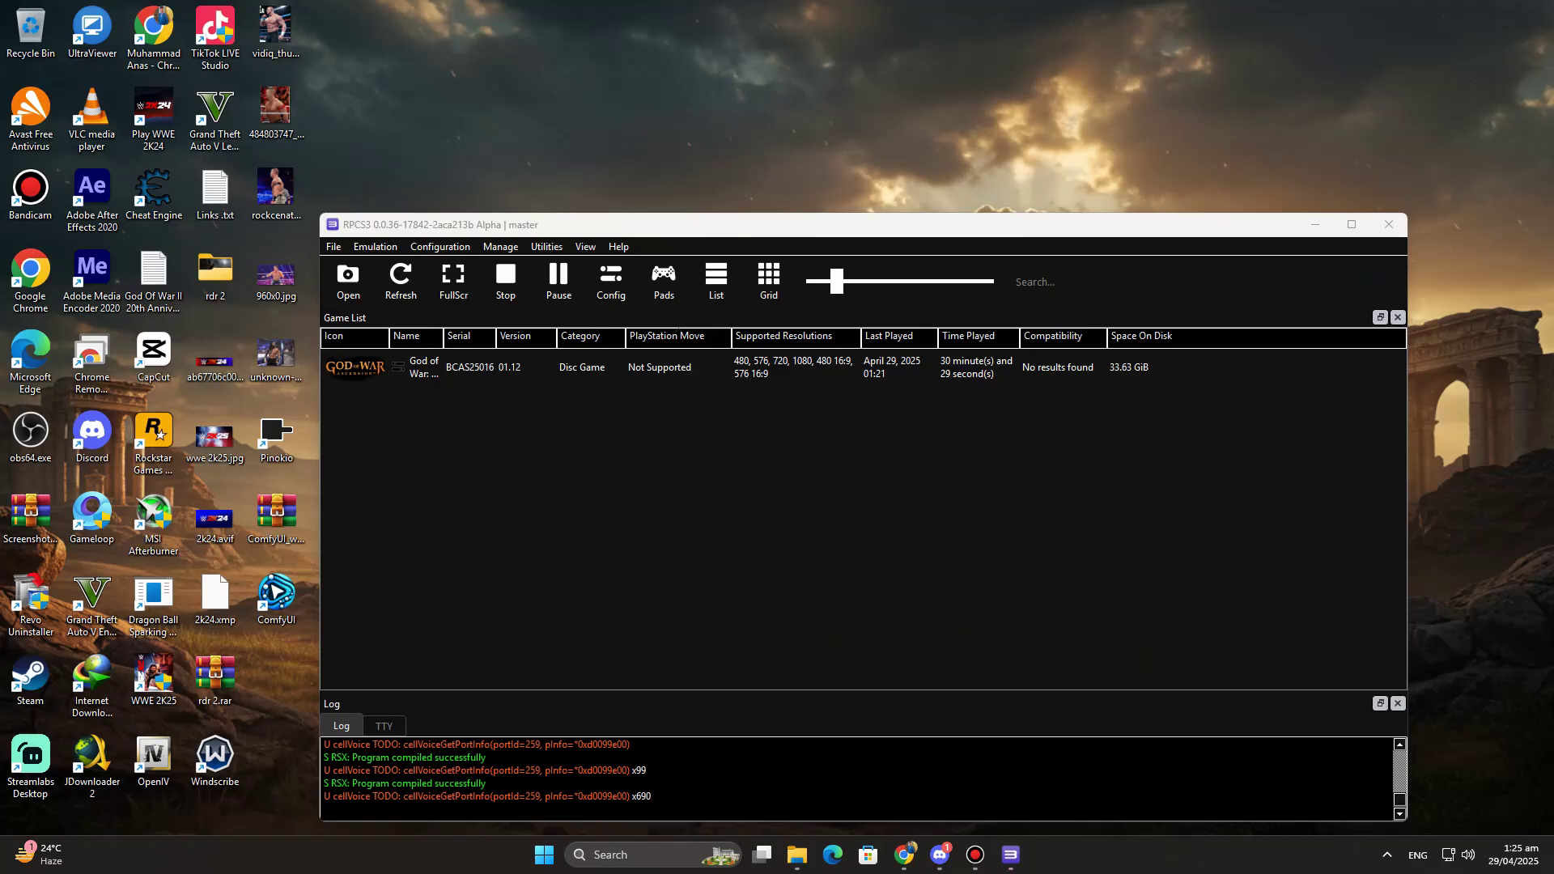
Step: Copy God of War: Ascension's serial from the game list and bring Chrome forward
right_click(431, 367)
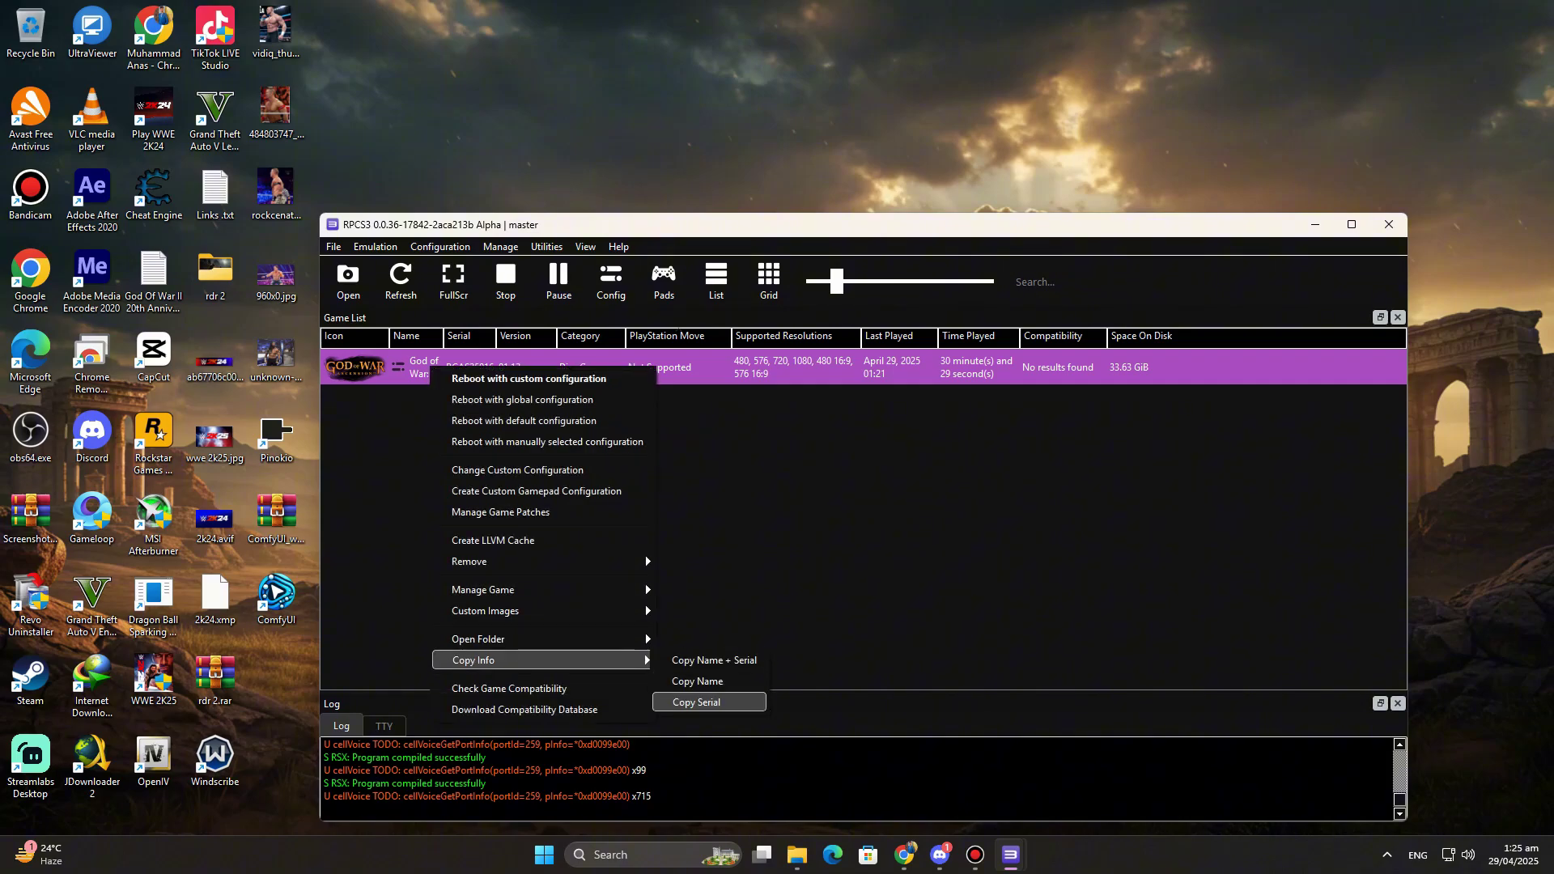
key(Escape)
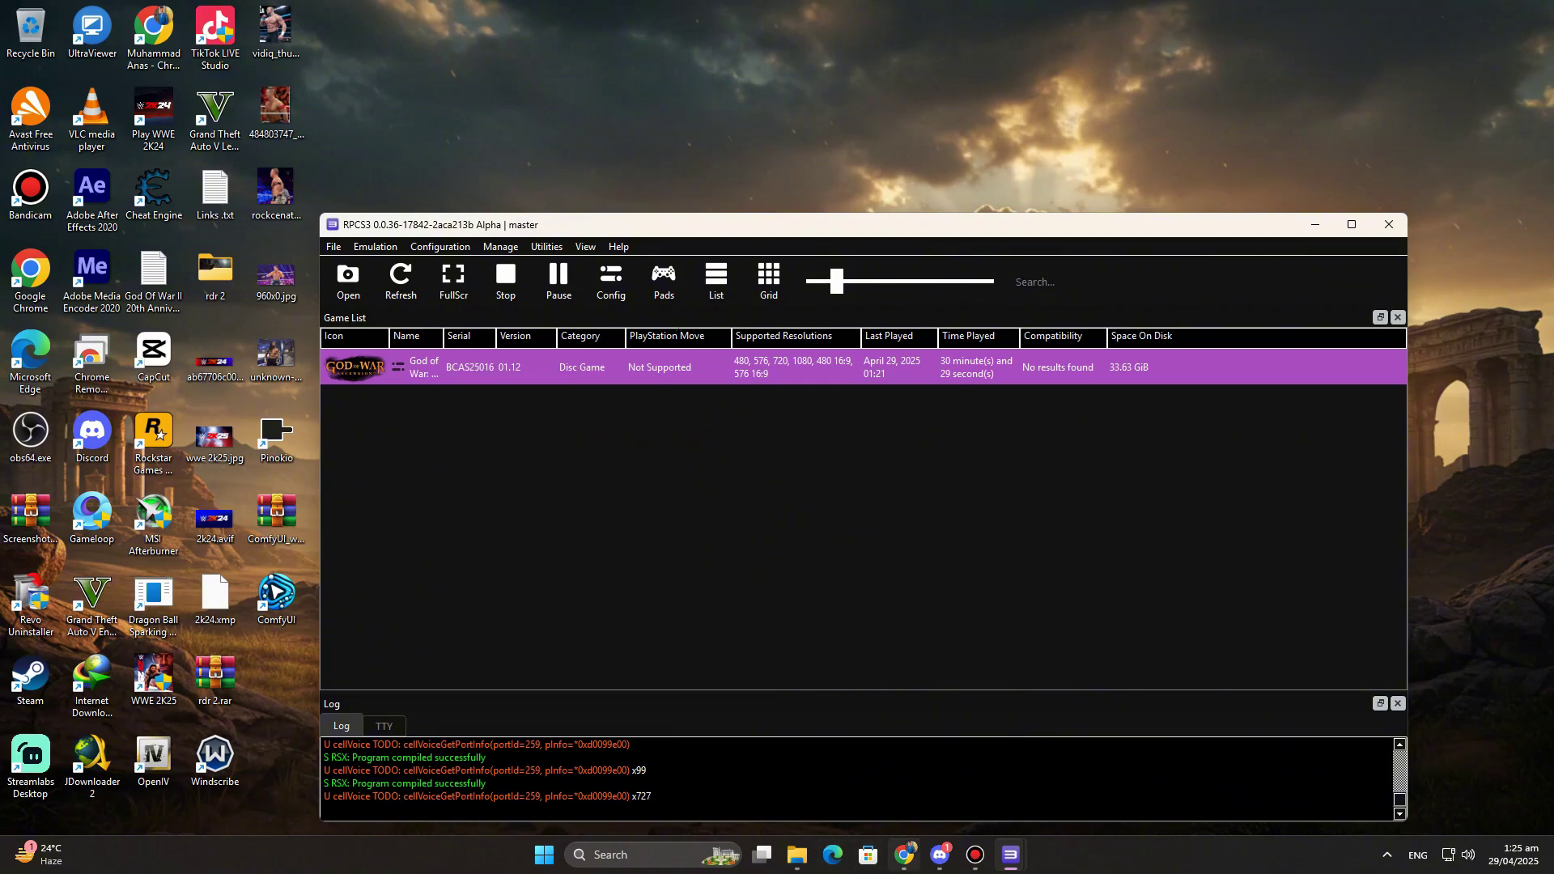
click(904, 856)
Step: Load ps3.aldostools.org/updates.html in a new tab and filter it by serial BCAS25016
key(ctrl+t)
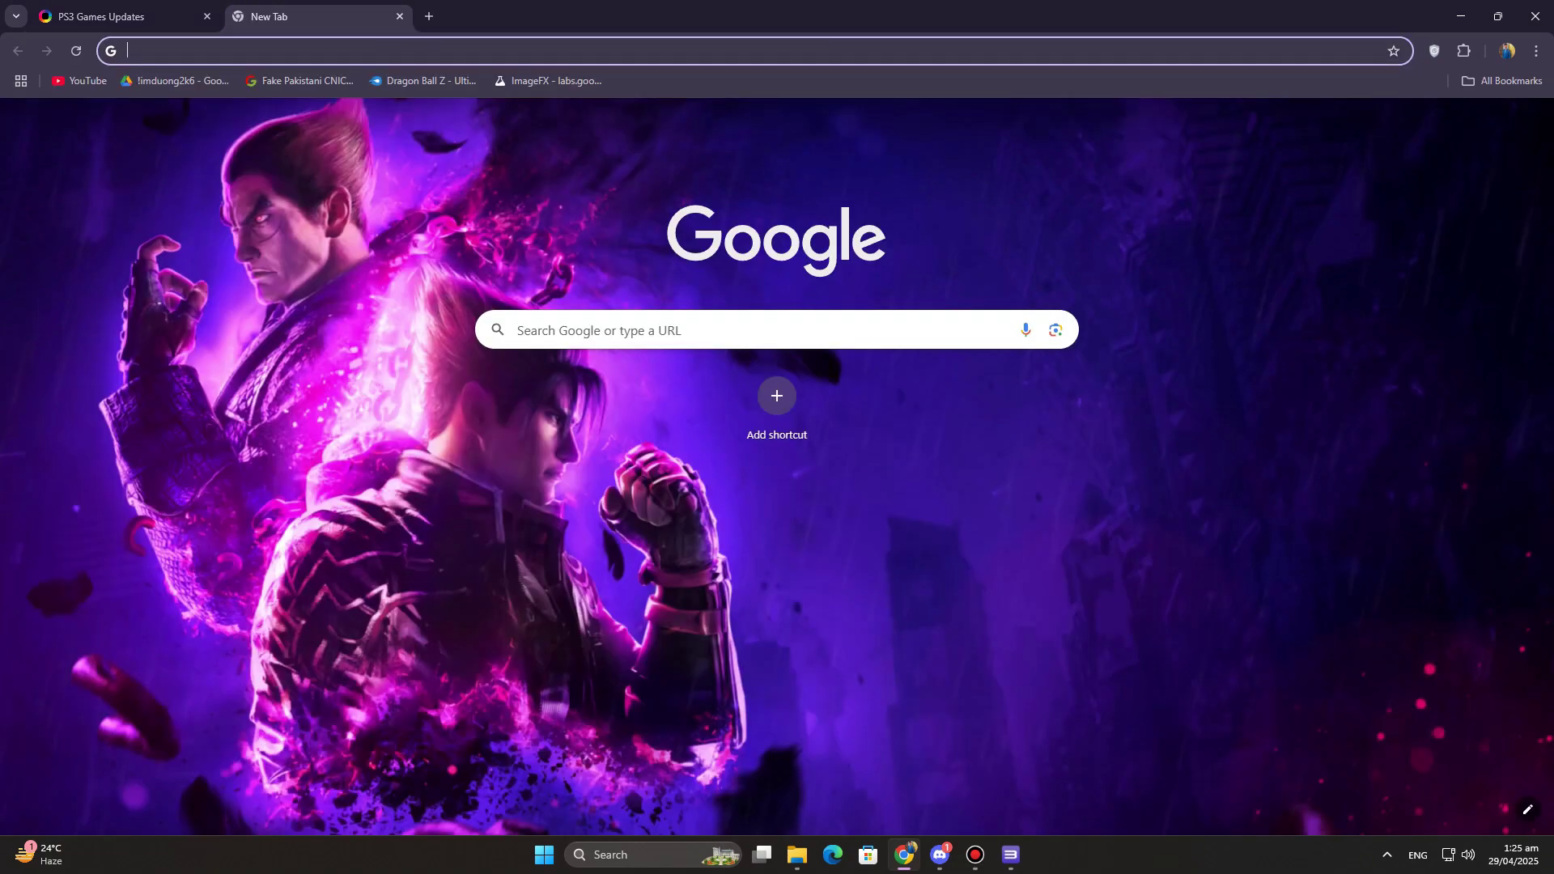
text(google.com)
key(Return)
text(pubg)
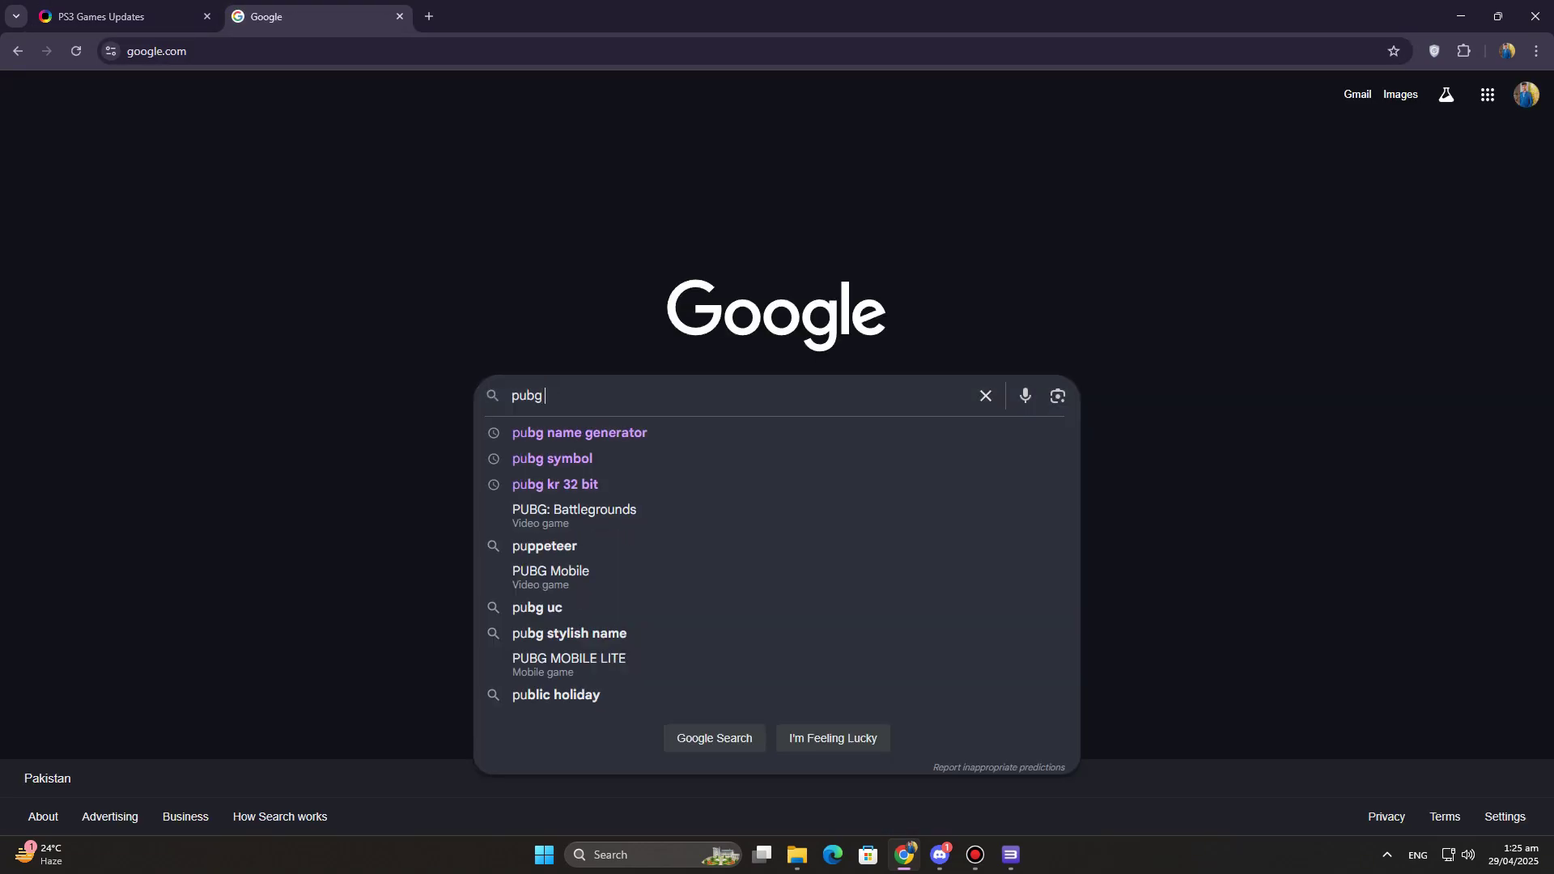
key(ctrl+a)
text(p)
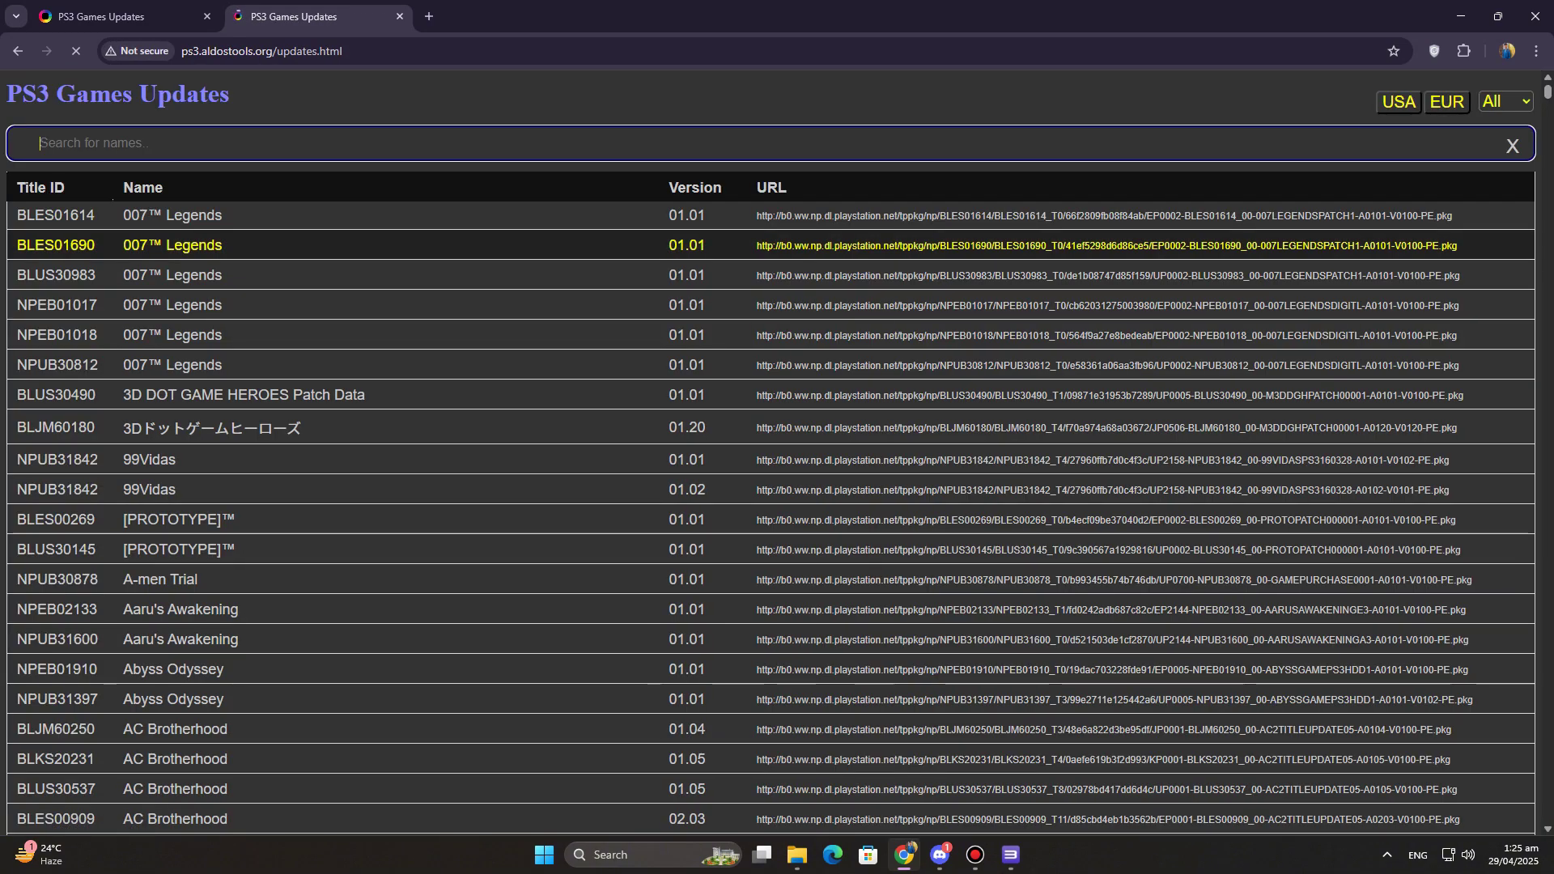
text(BCAS25016)
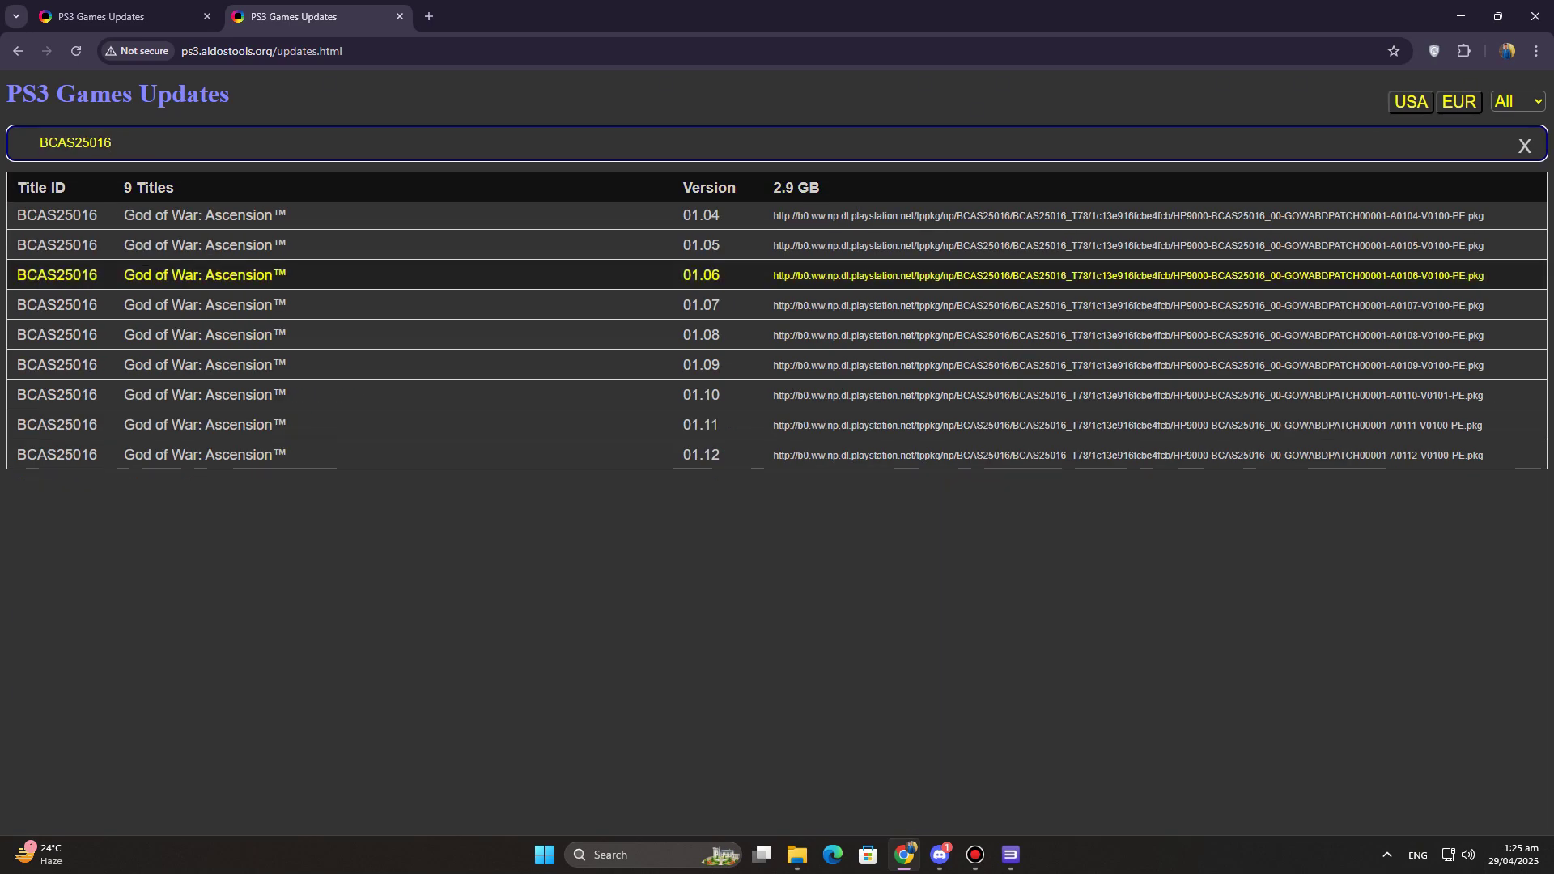
Step: Review the nine listed updates up to v01.12, then minimize Chrome
drag(49, 187, 729, 304)
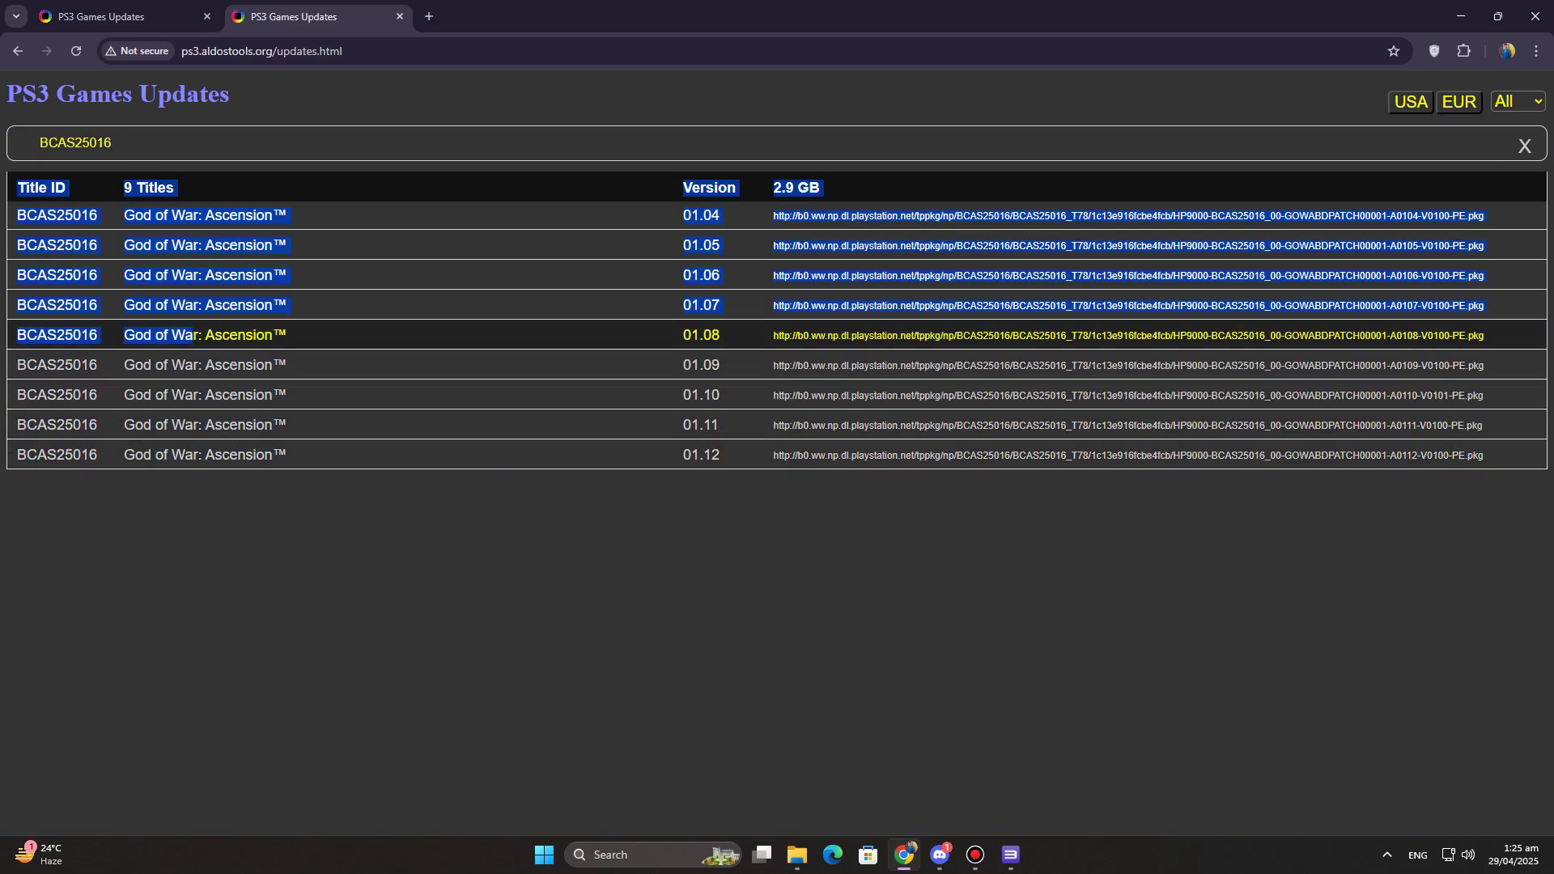
click(729, 454)
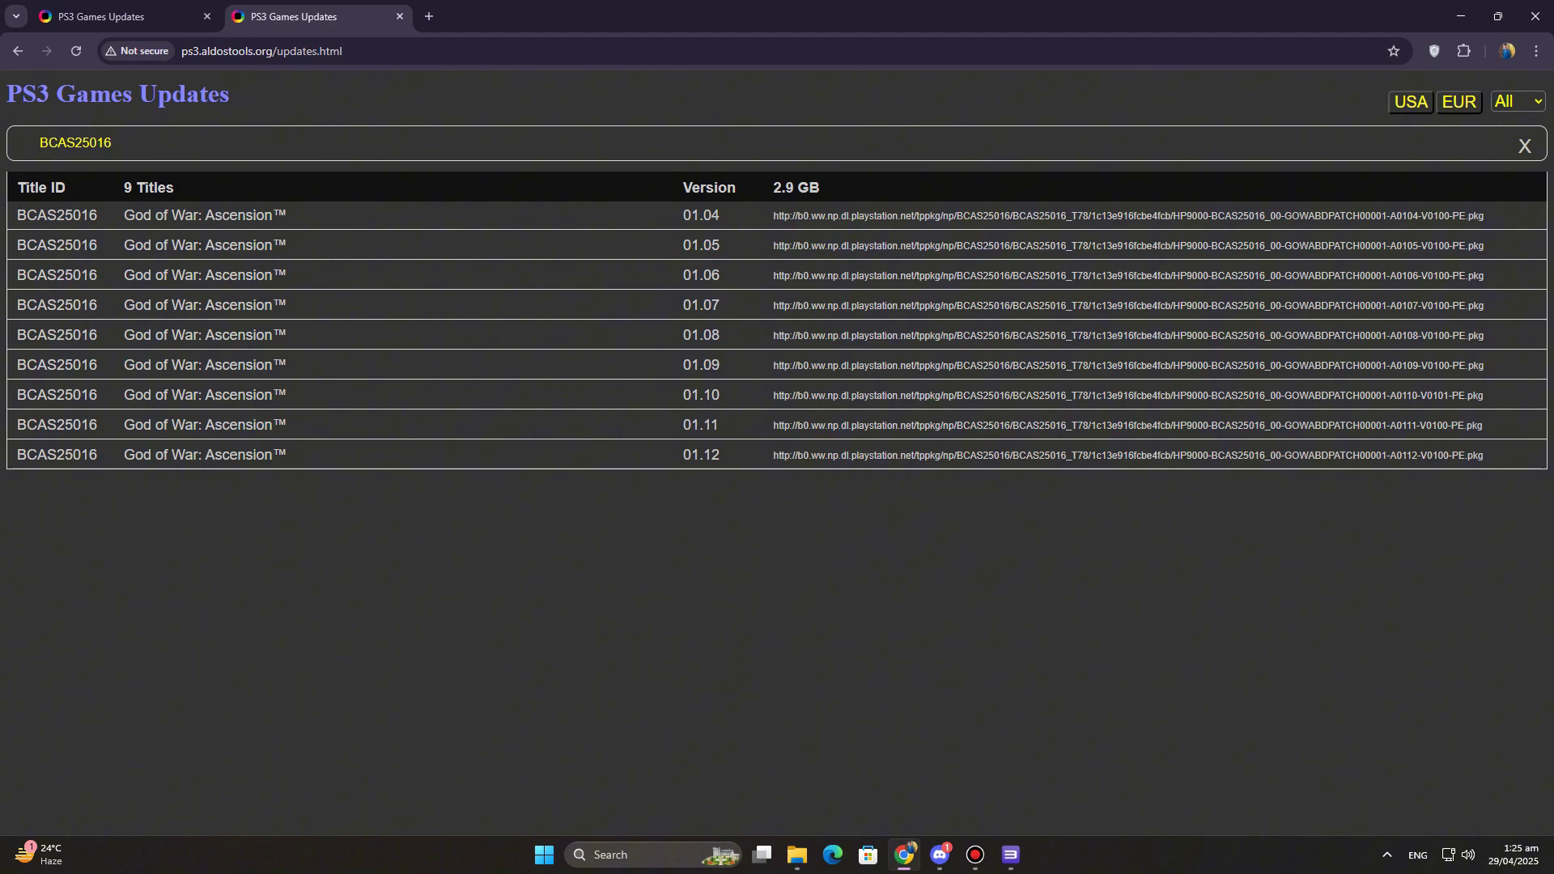
double_click(32, 187)
click(1461, 15)
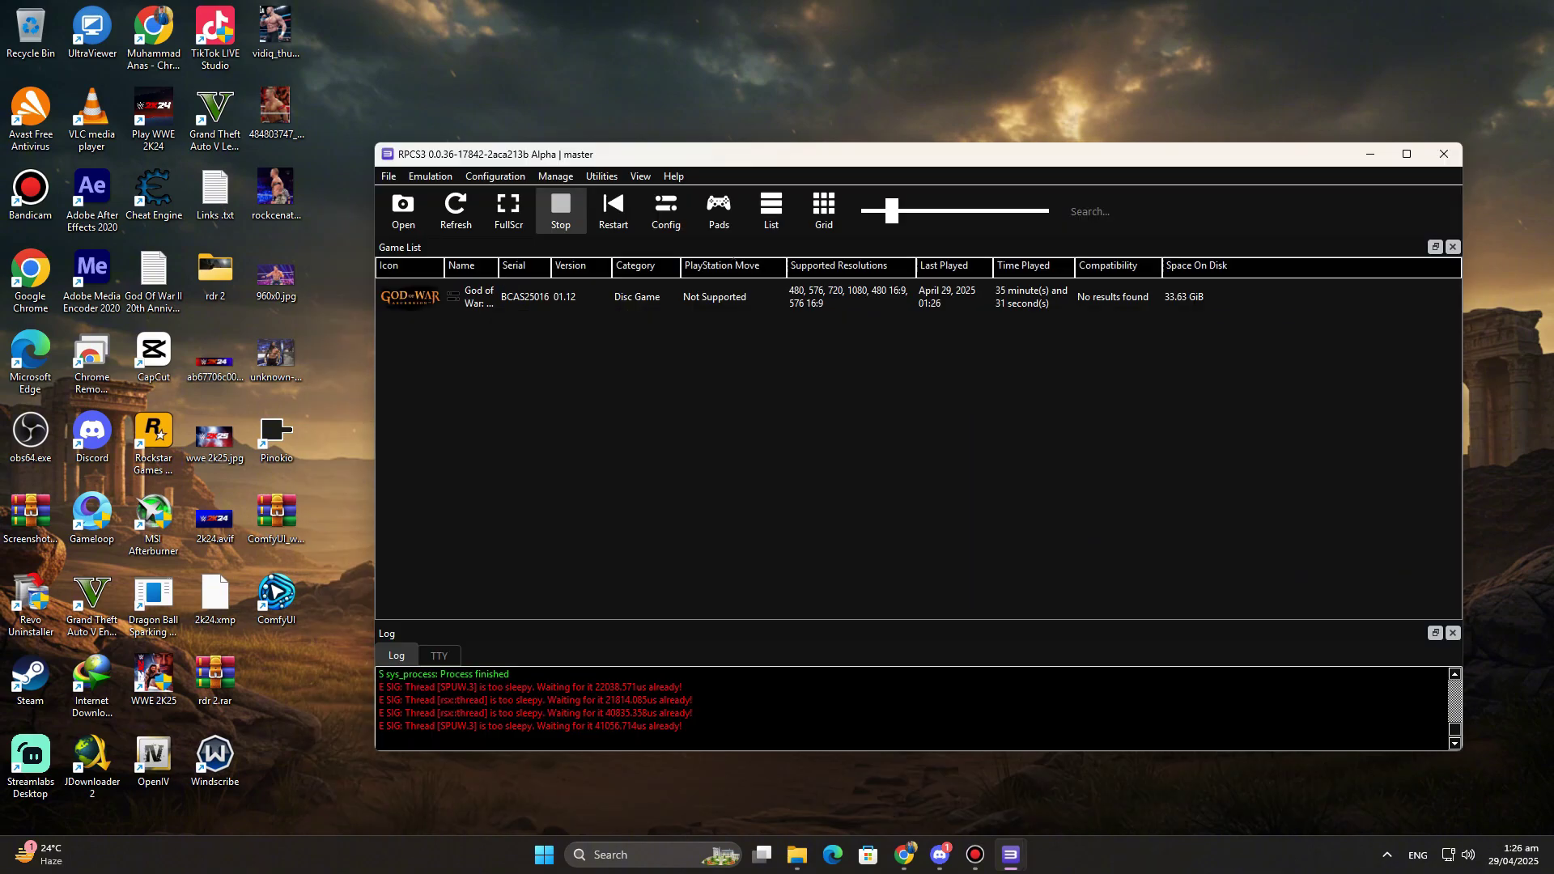
Step: In the game's custom configuration, keep SPU block size at Mega
right_click(523, 299)
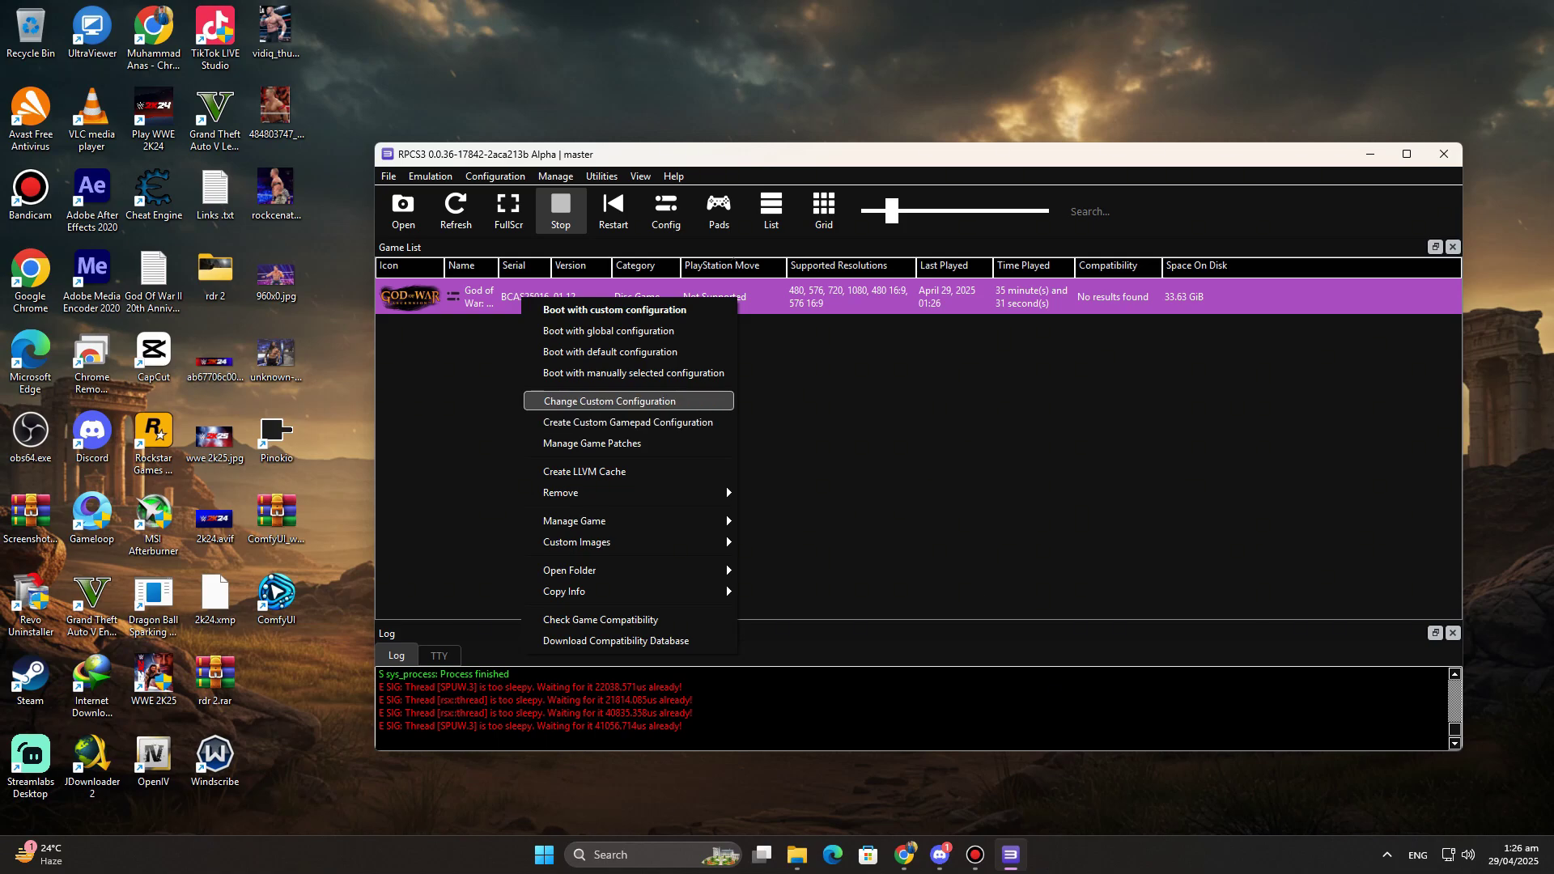
click(608, 401)
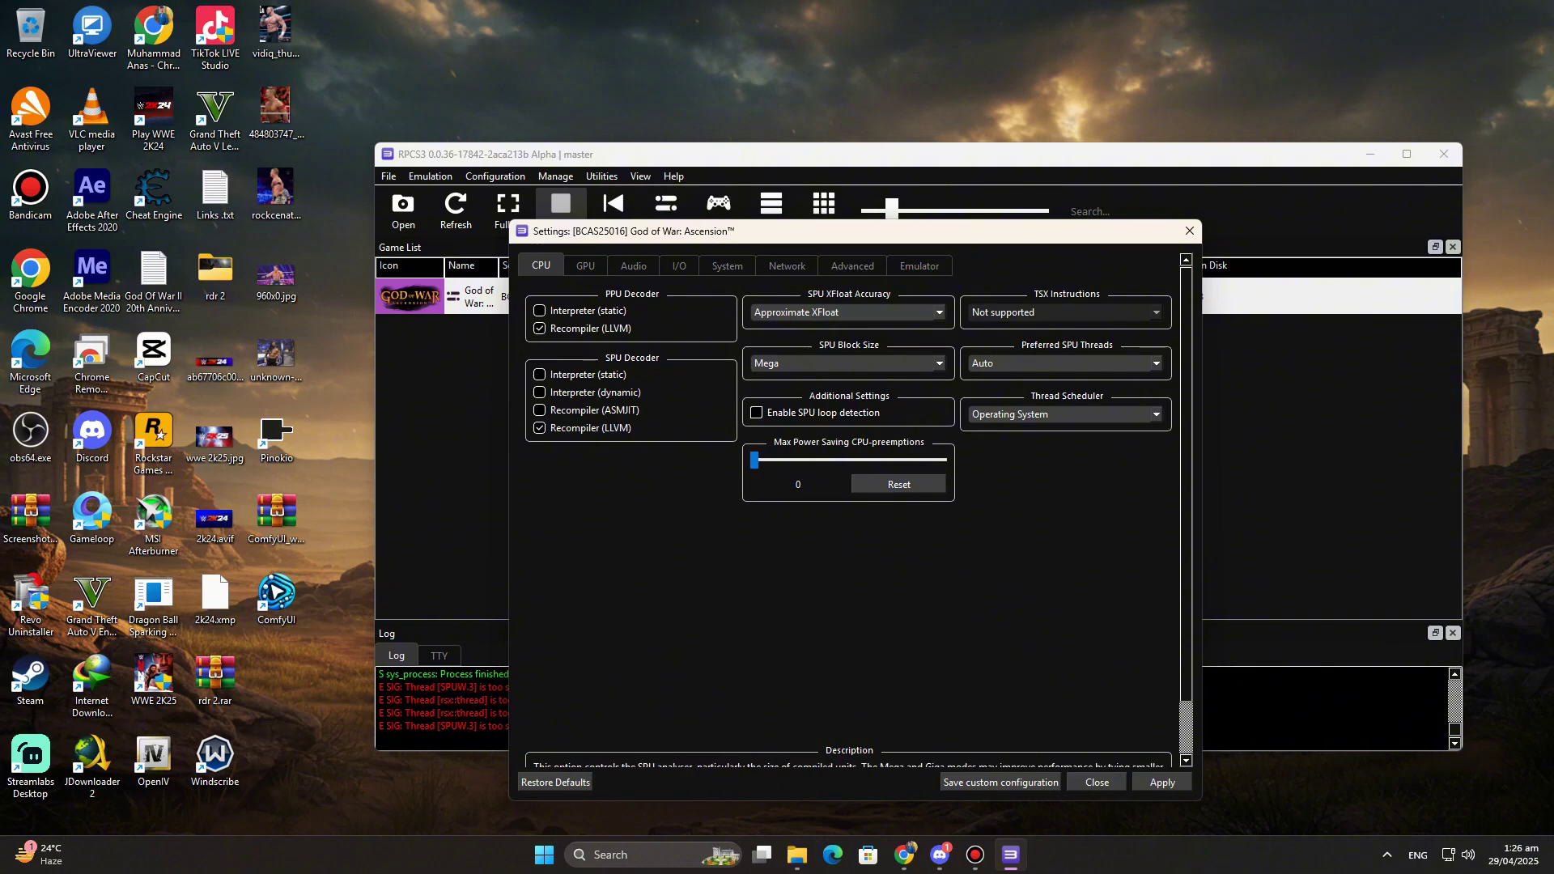
click(847, 363)
click(838, 391)
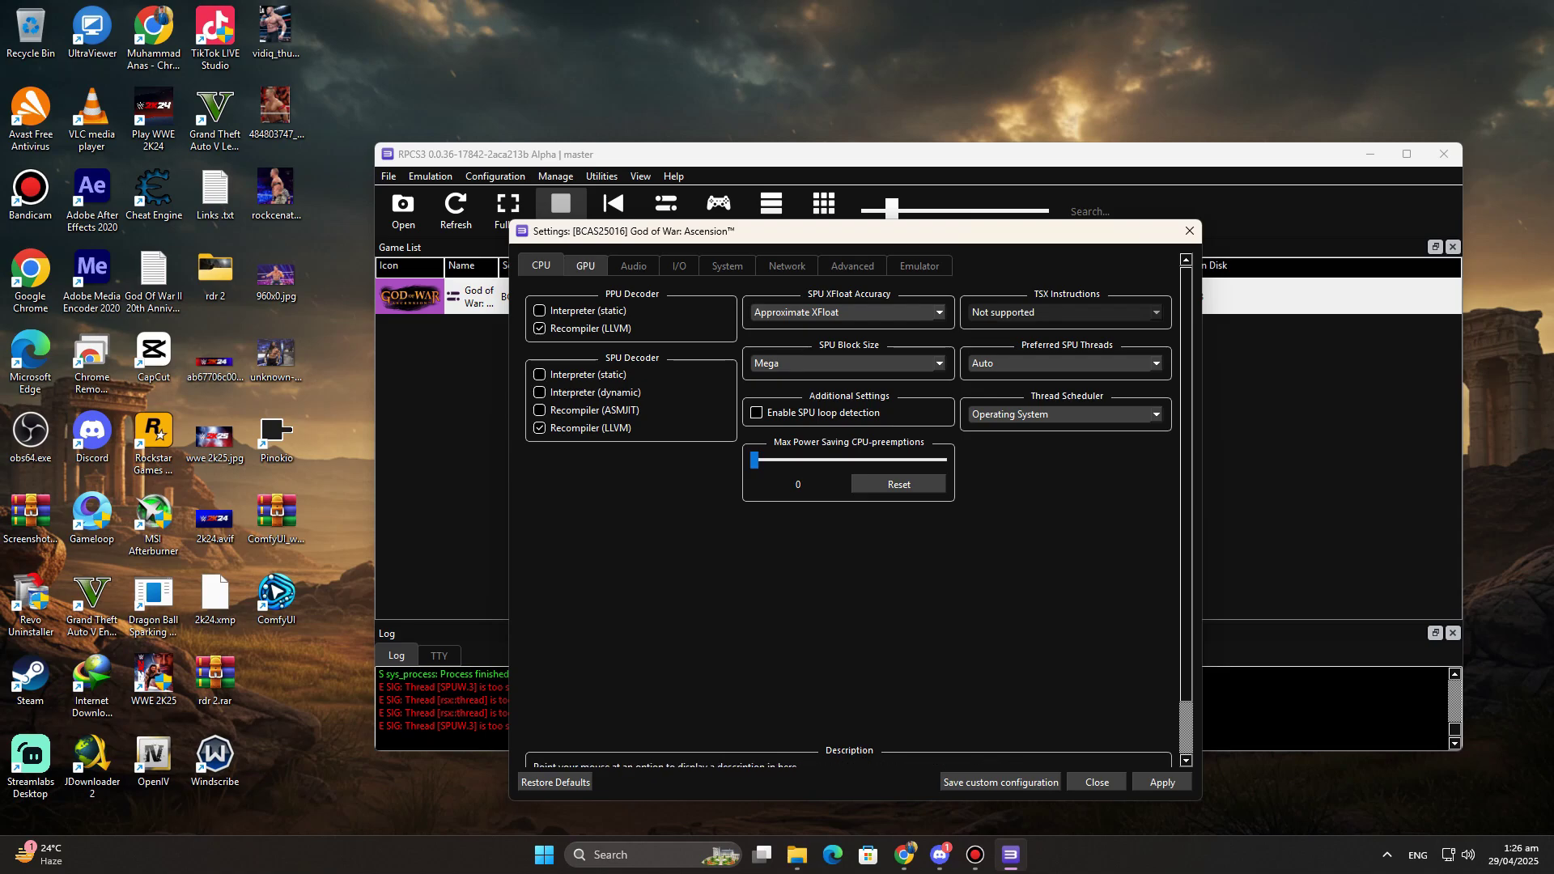
Step: Adjust the GPU resolution scale and its threshold, then close the settings window
click(585, 265)
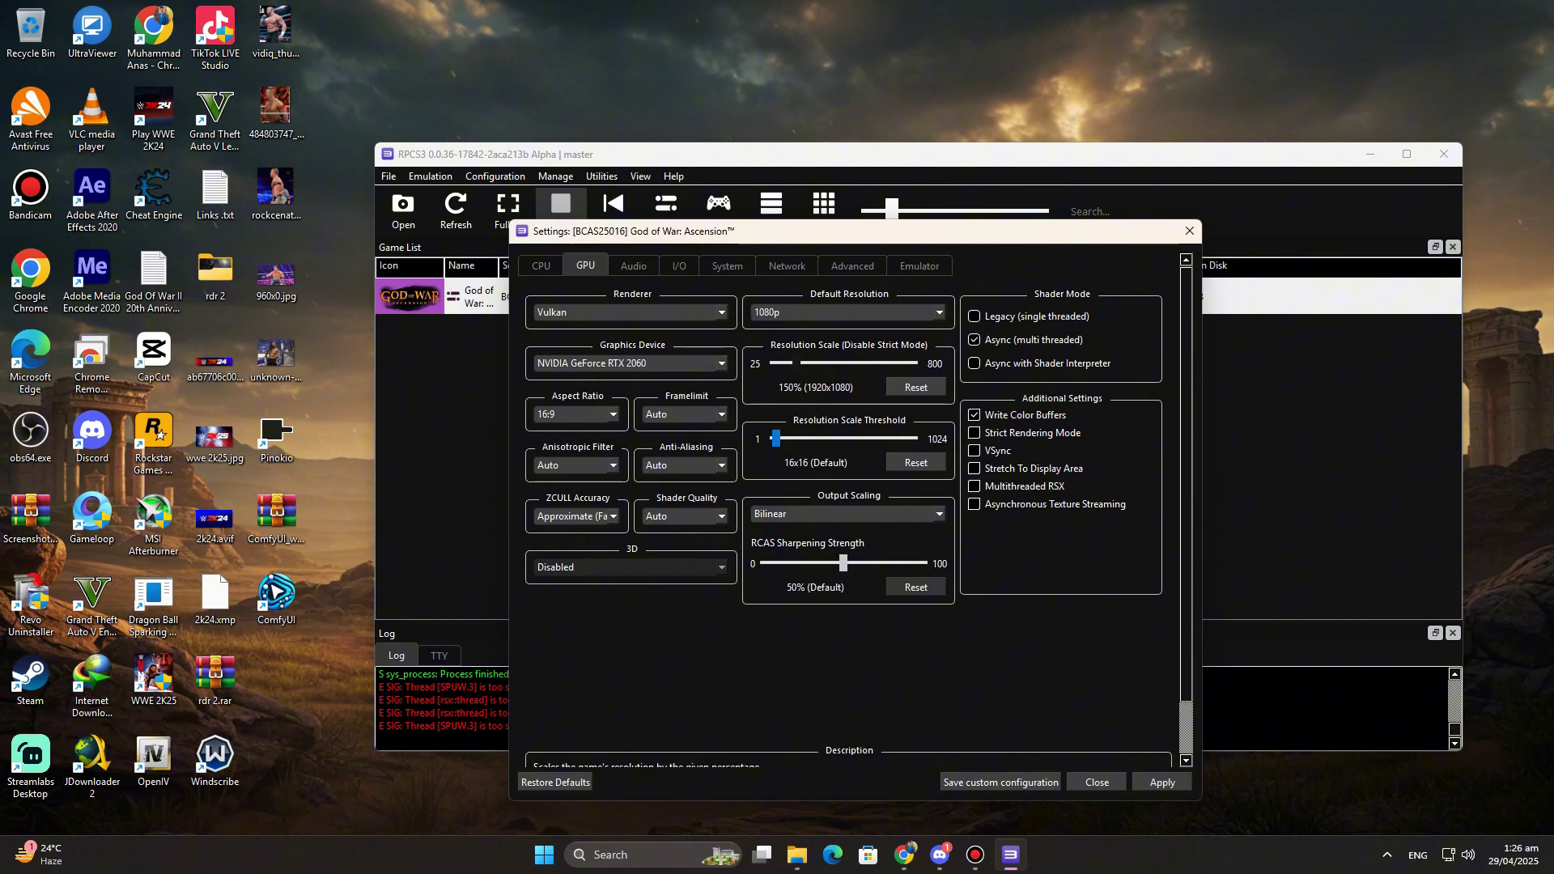
mouse_move(798, 364)
mouse_down()
mouse_move(814, 364)
mouse_move(796, 363)
mouse_up()
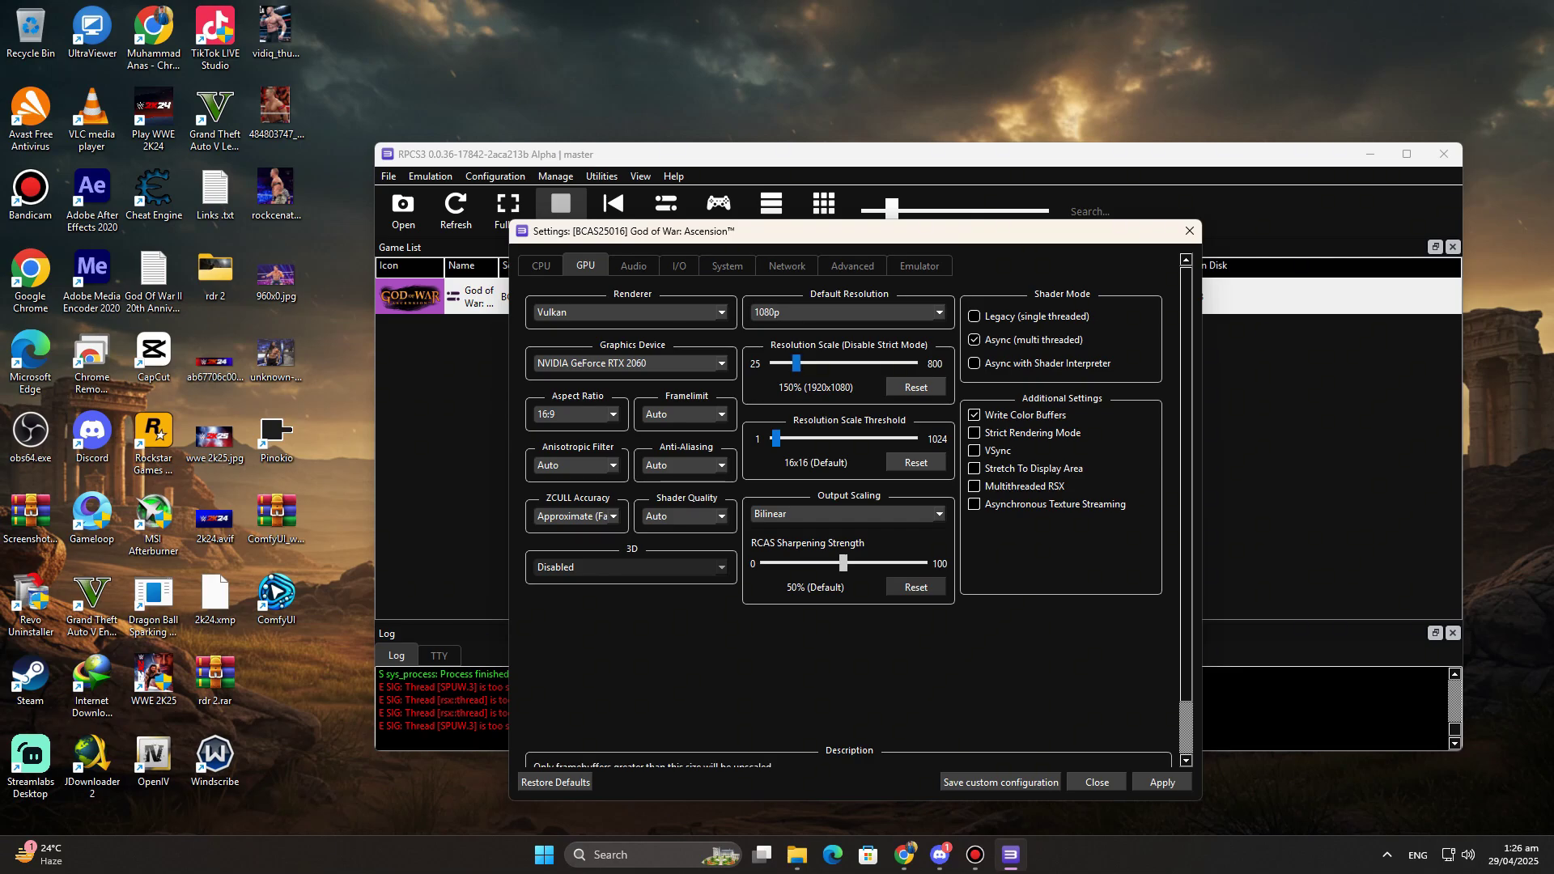
drag(772, 438, 777, 438)
key(Escape)
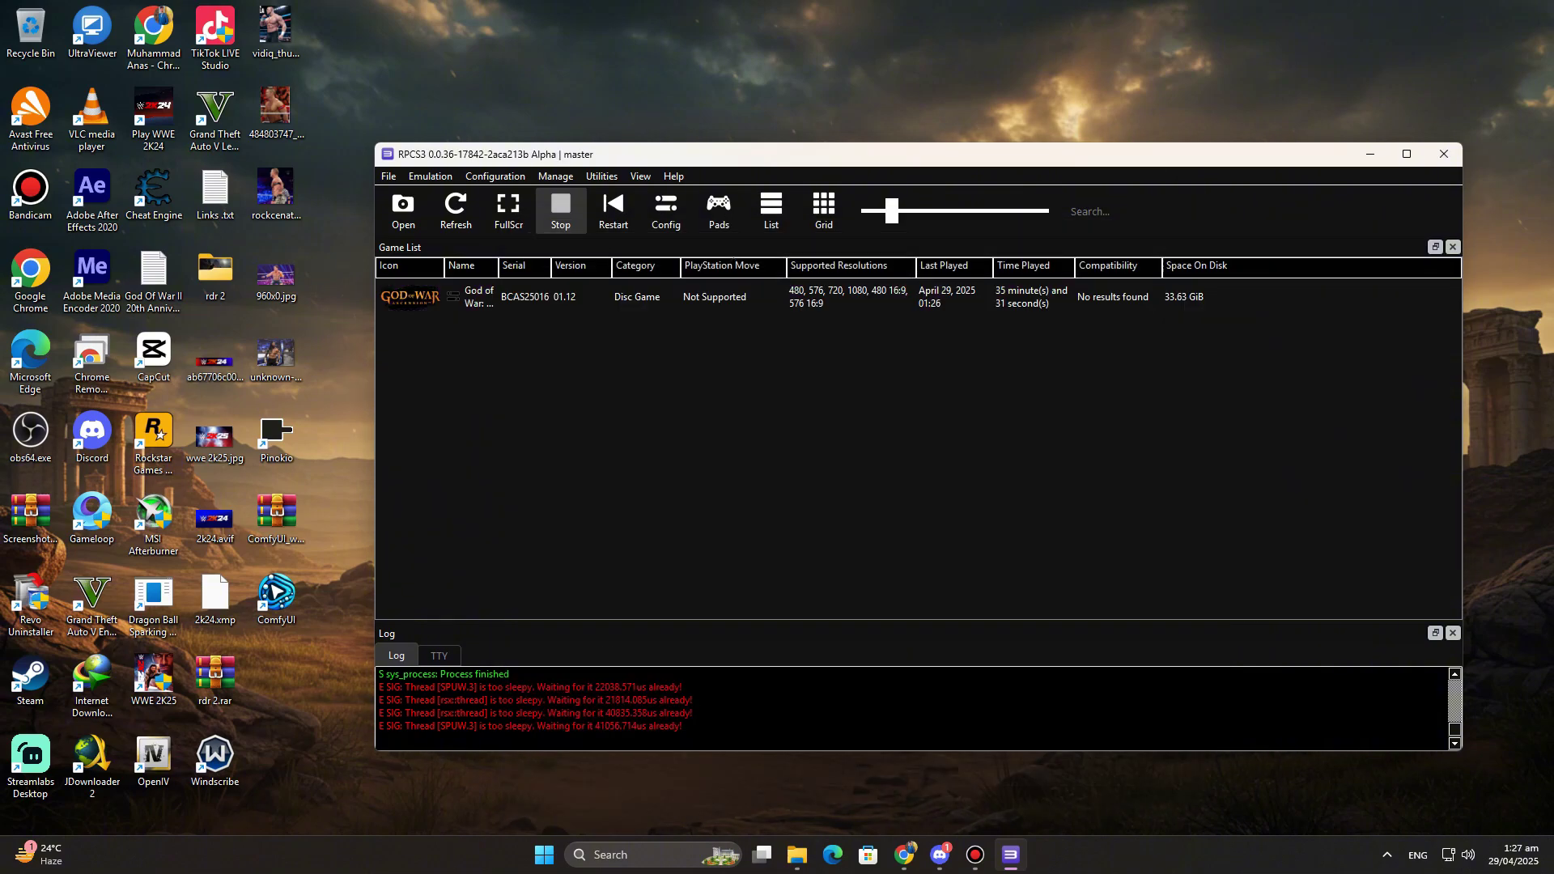